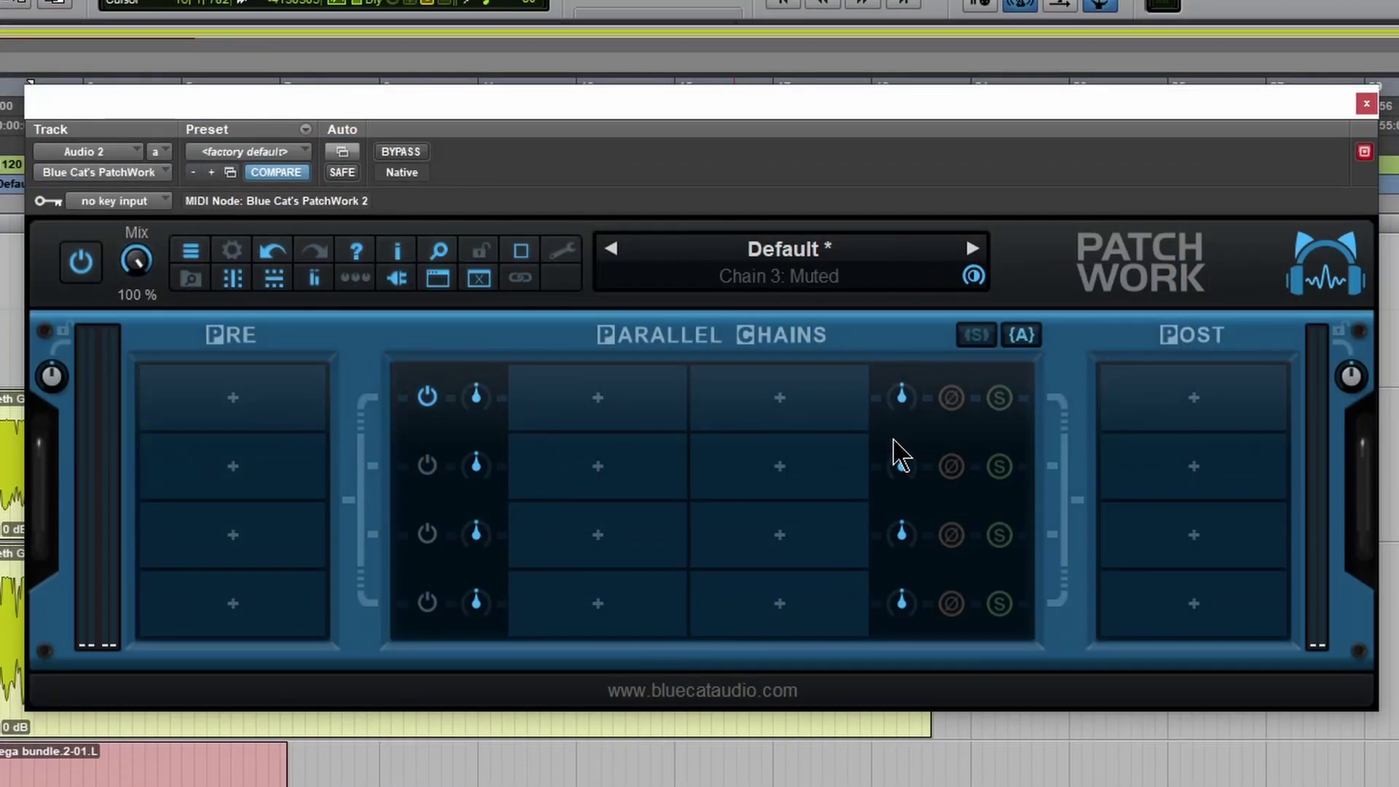
View the VST plug-ins folder offered for the first PRE slot and the plug-in directory settings in the preferences
click(227, 412)
click(251, 457)
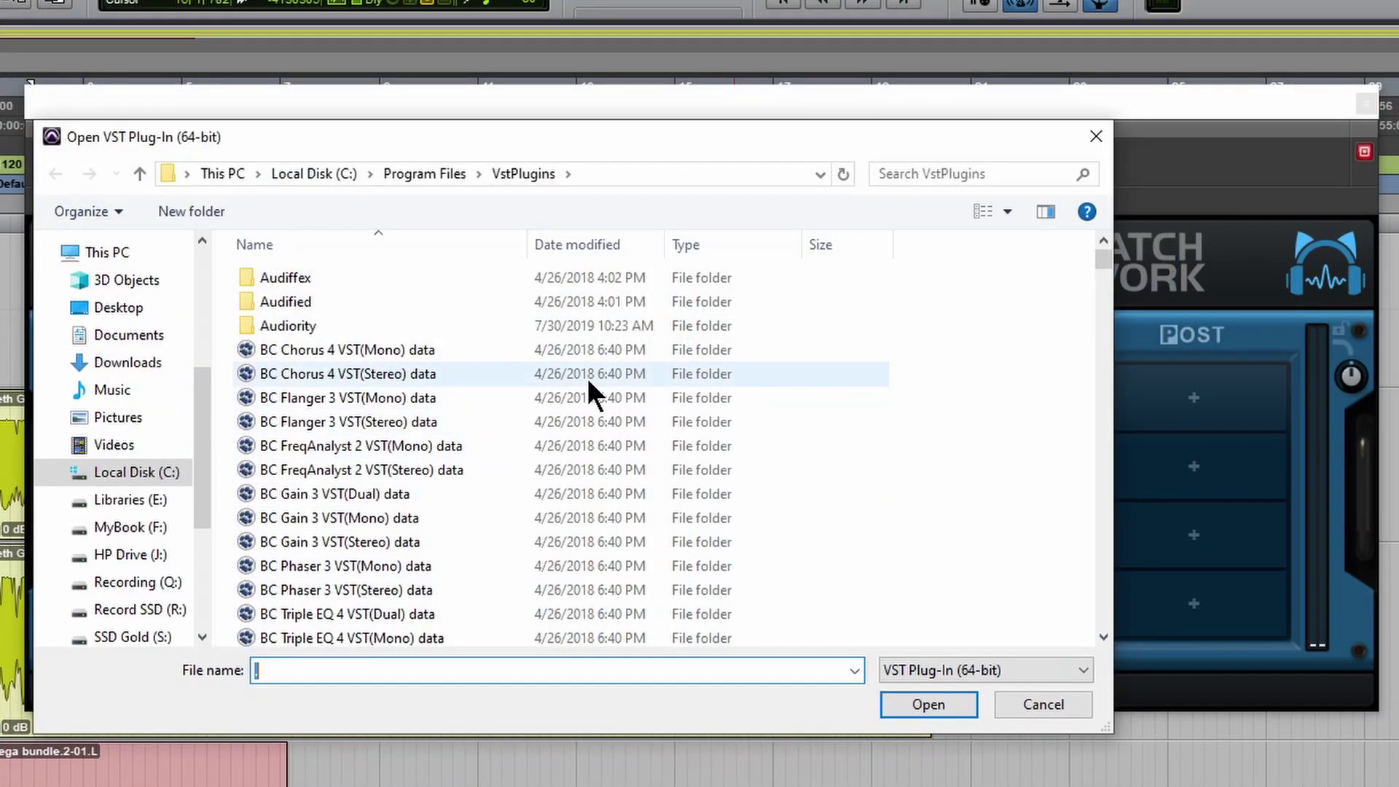
click(1055, 705)
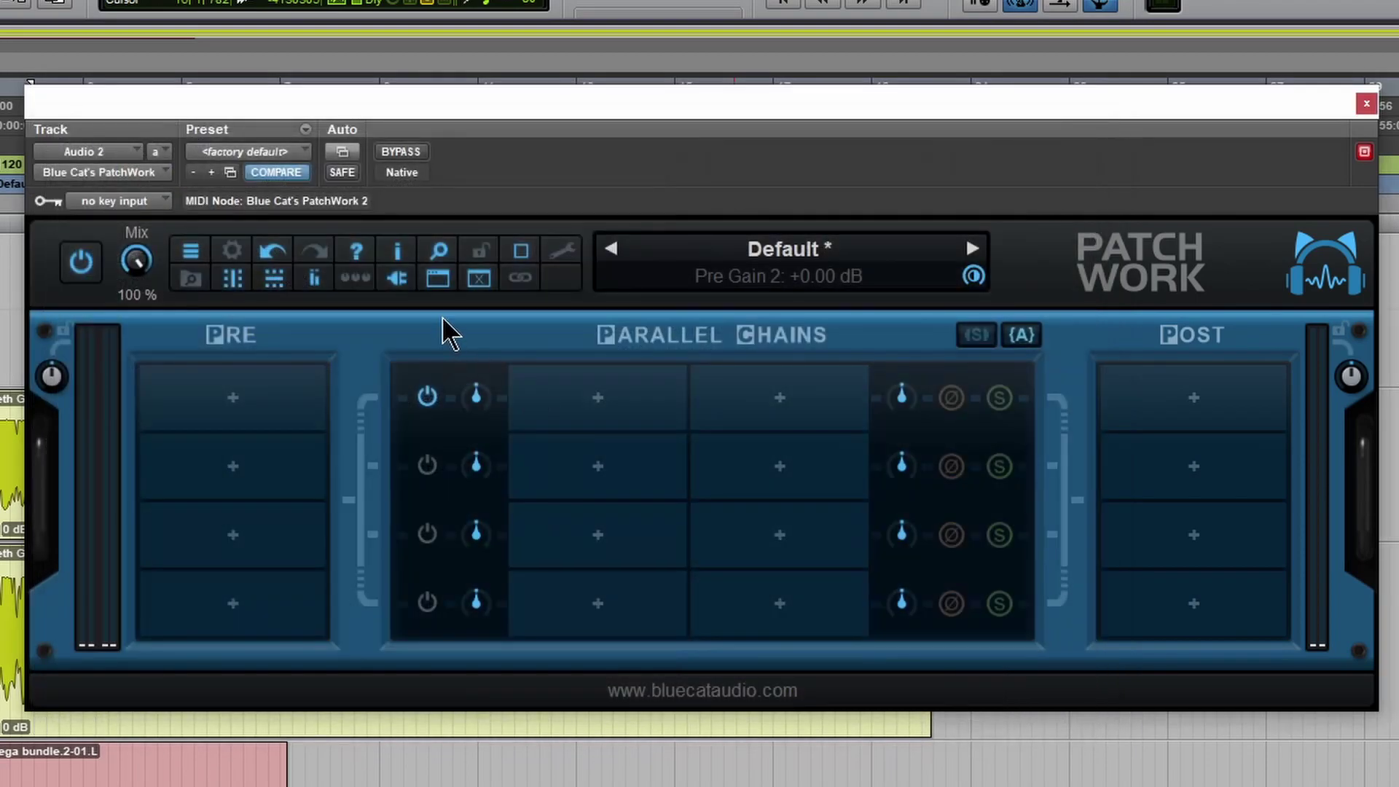
click(565, 253)
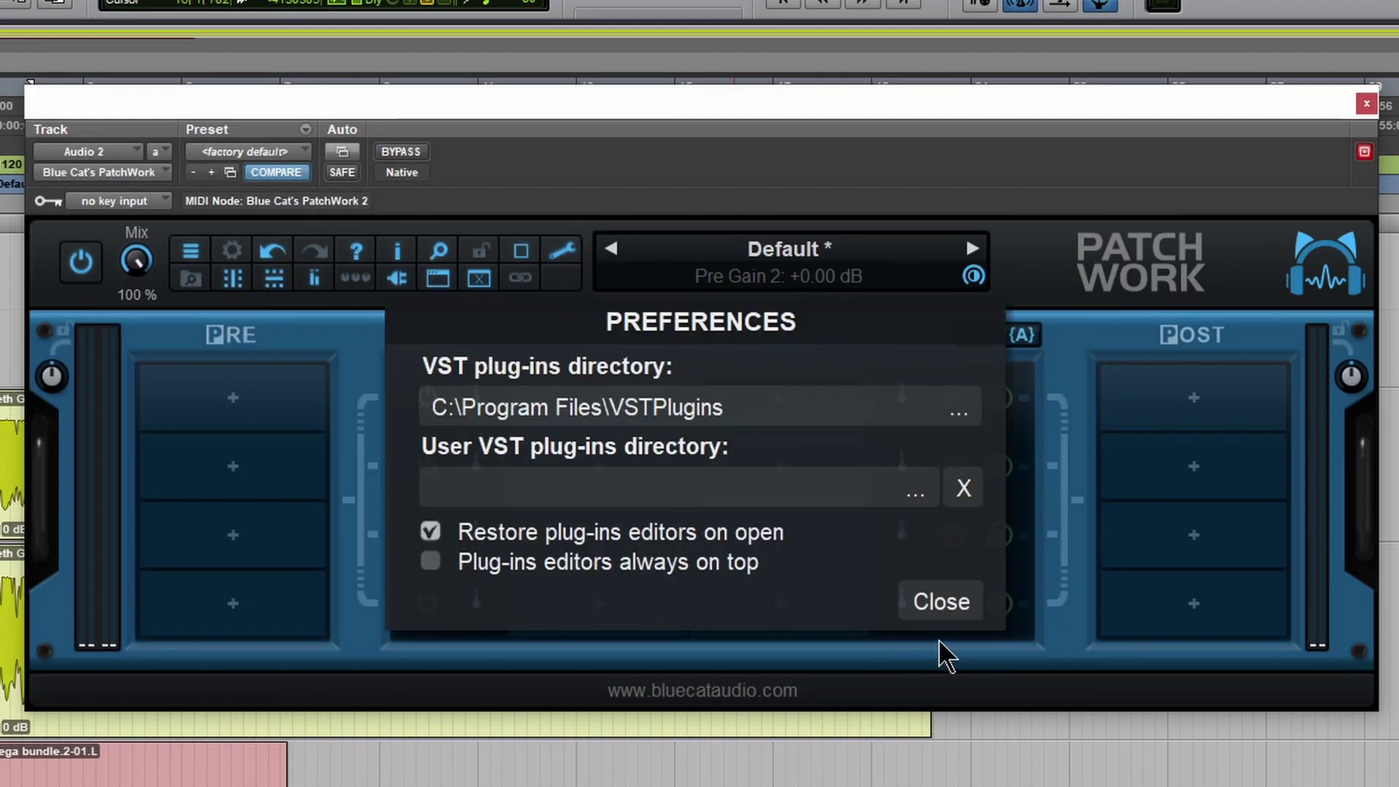
click(943, 605)
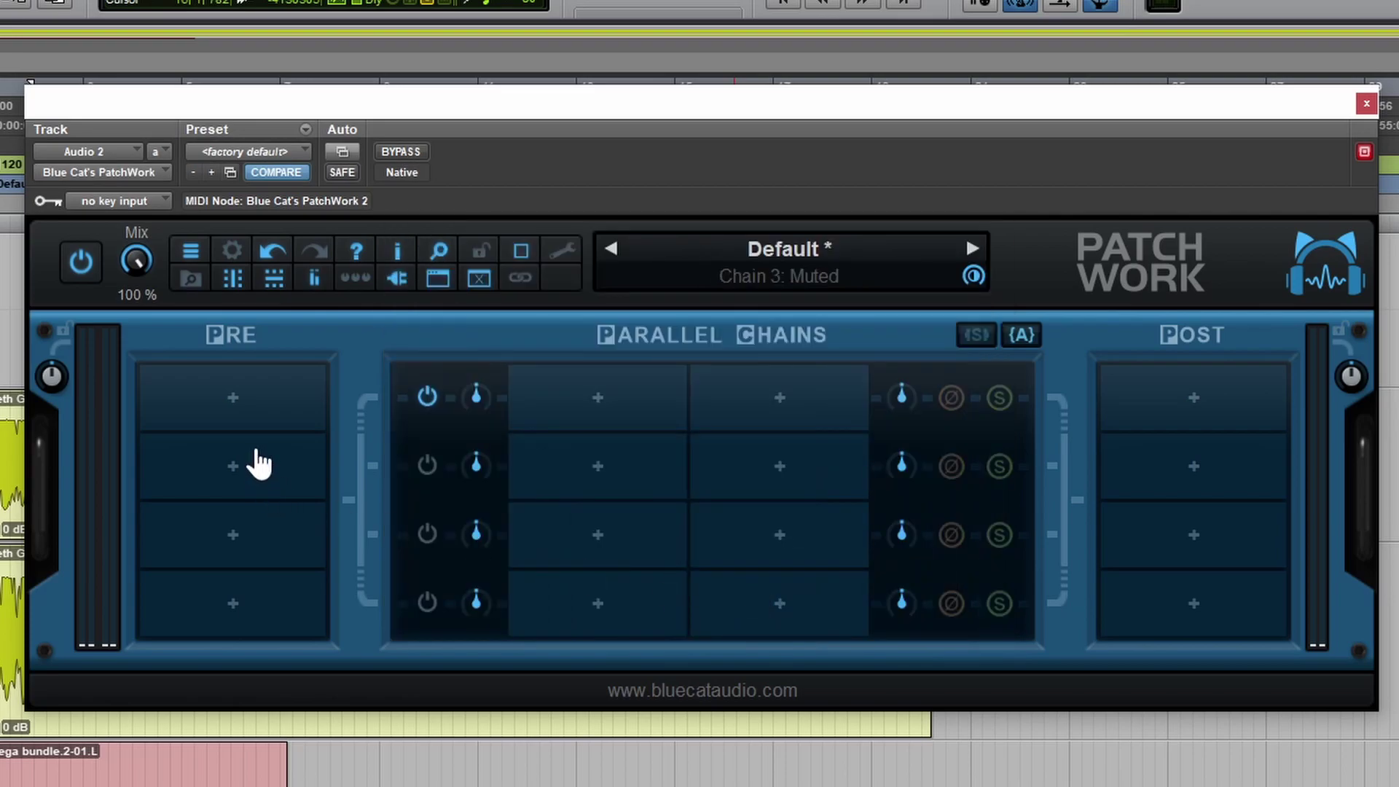
Look through the Program Files folder from the first PRE slot's VST loading dialog, then dismiss it without loading a plug-in
right_click(239, 402)
click(256, 441)
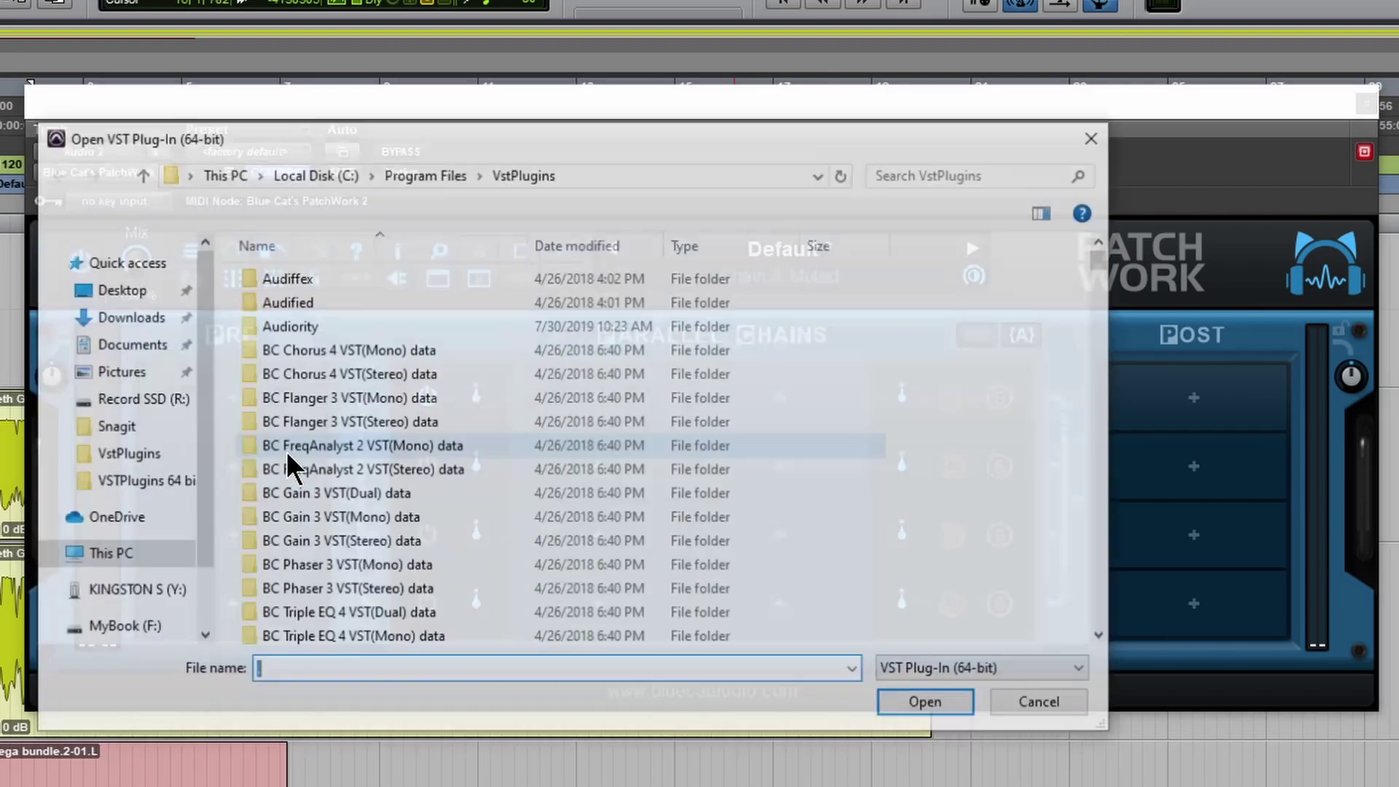
click(438, 172)
scroll(448, 497, down, 6)
scroll(451, 495, up, 7)
scroll(451, 495, down, 6)
scroll(452, 496, down, 1)
click(1020, 704)
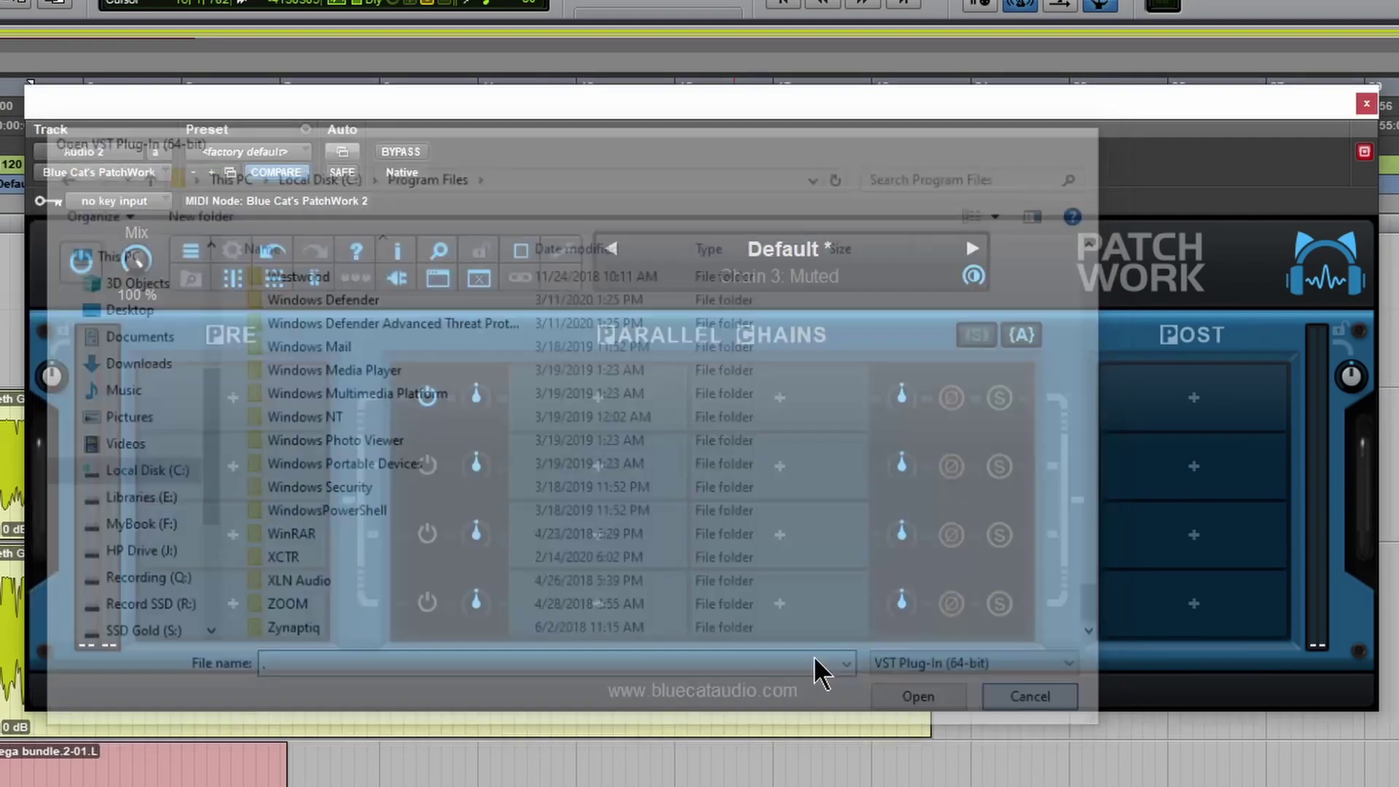
Load the VST plug-in TSE_808_2.0_x64.dll from the VstPlugins folder into the first PRE slot
click(266, 419)
click(344, 448)
scroll(831, 408, down, 9)
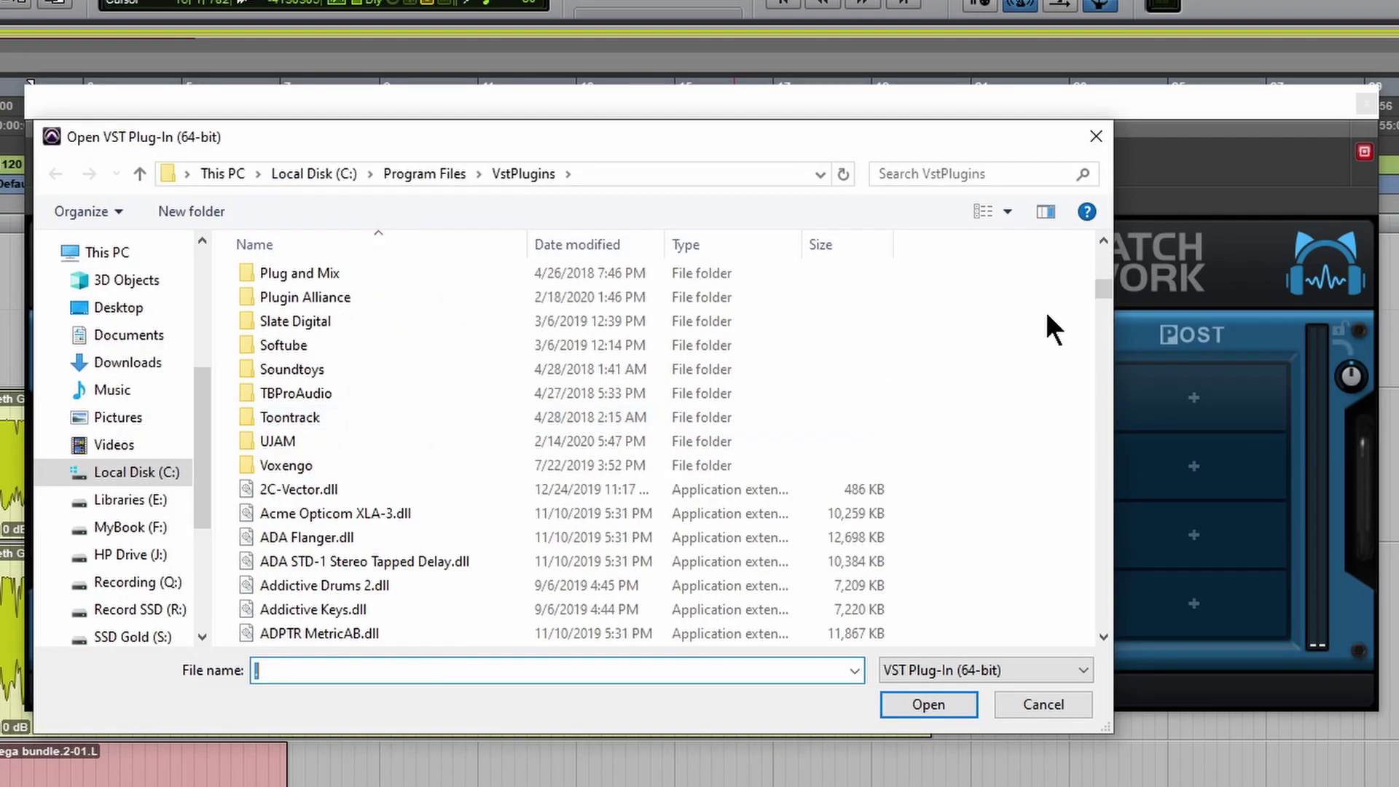
drag(1101, 290, 1089, 571)
scroll(319, 510, up, 15)
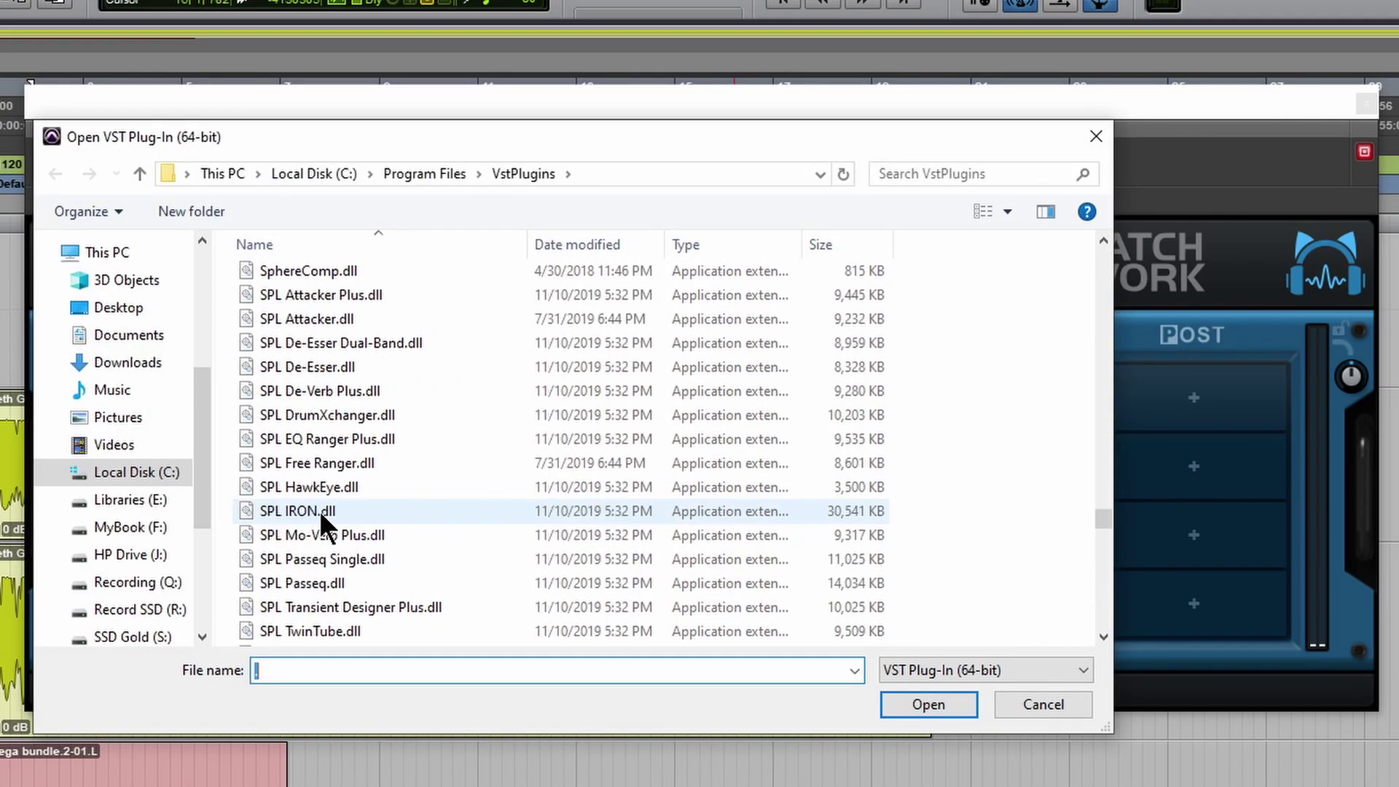
scroll(319, 510, down, 3)
scroll(319, 510, down, 20)
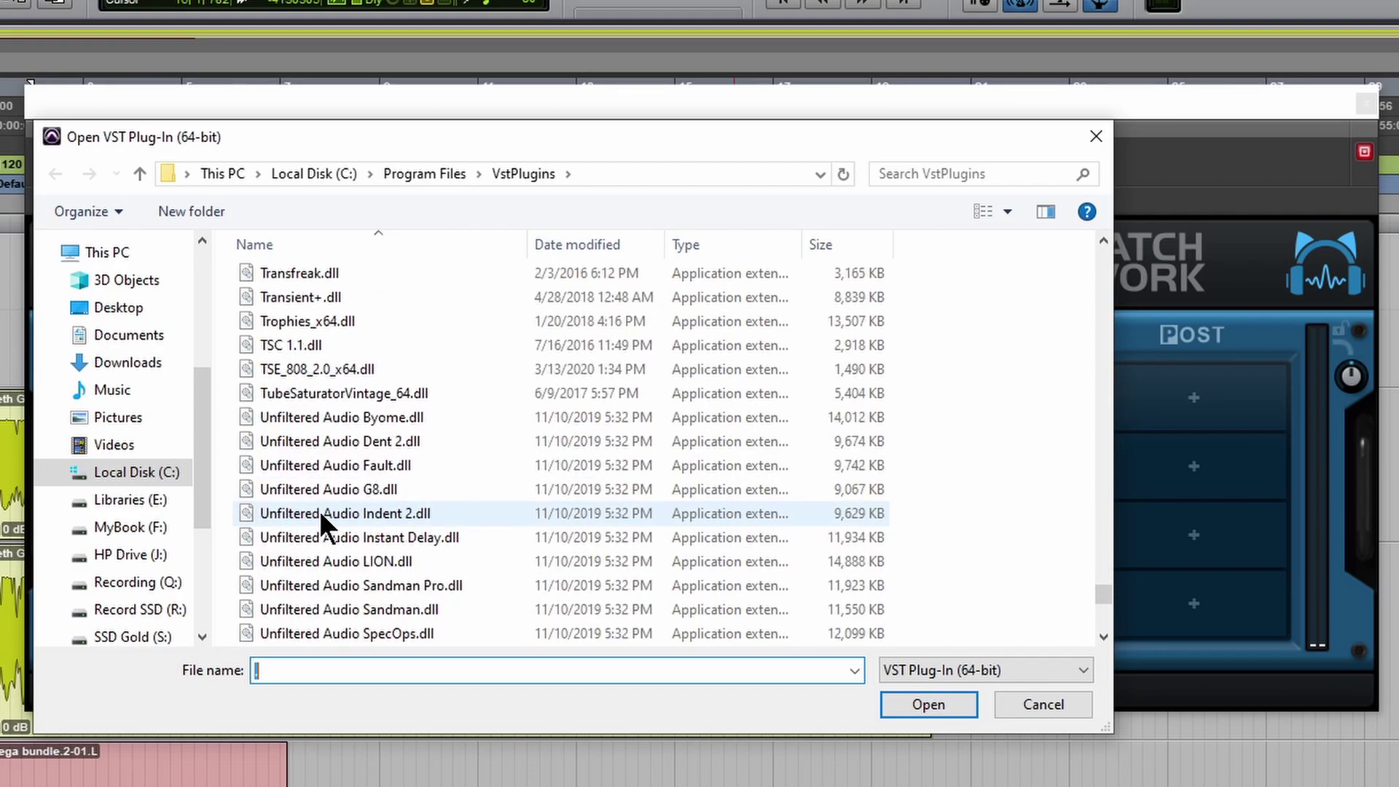
scroll(319, 510, up, 1)
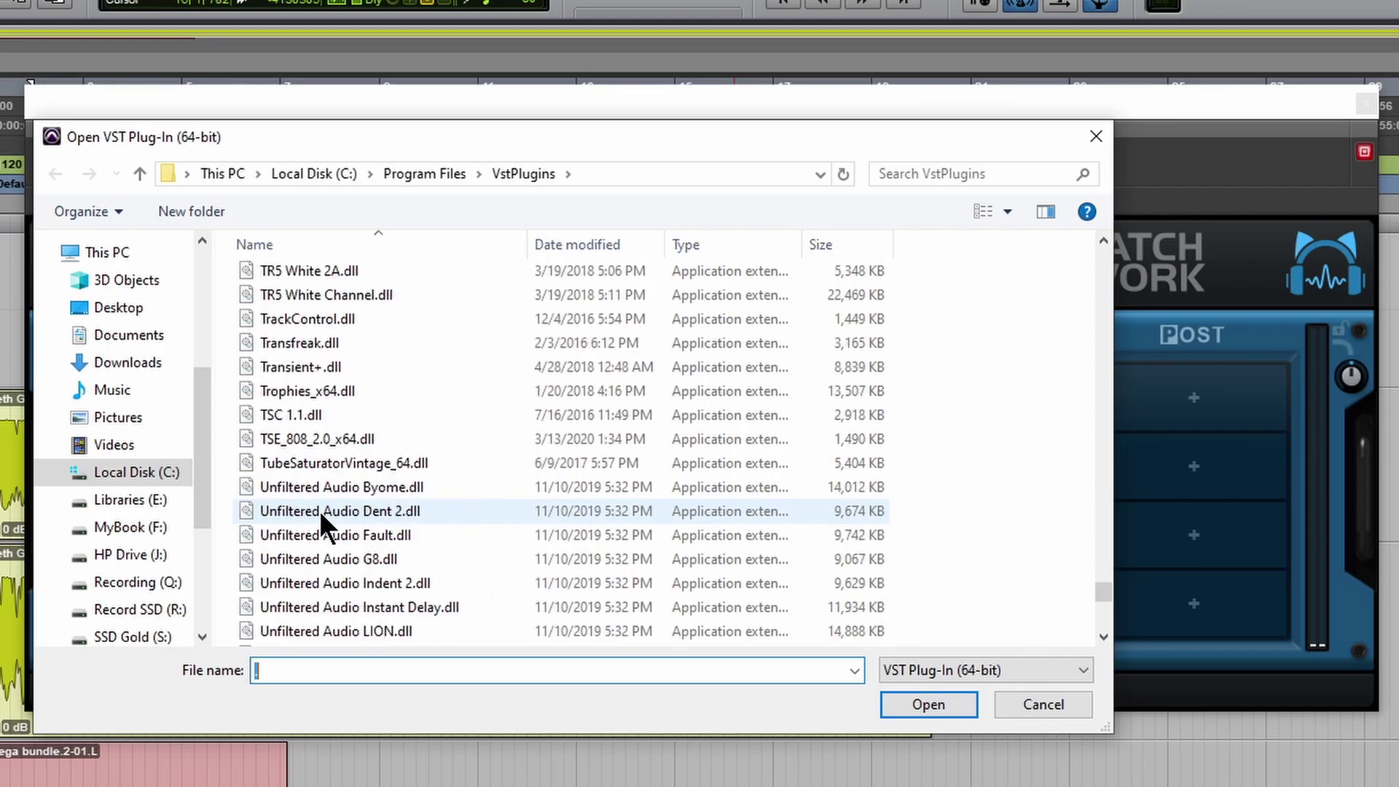
click(285, 440)
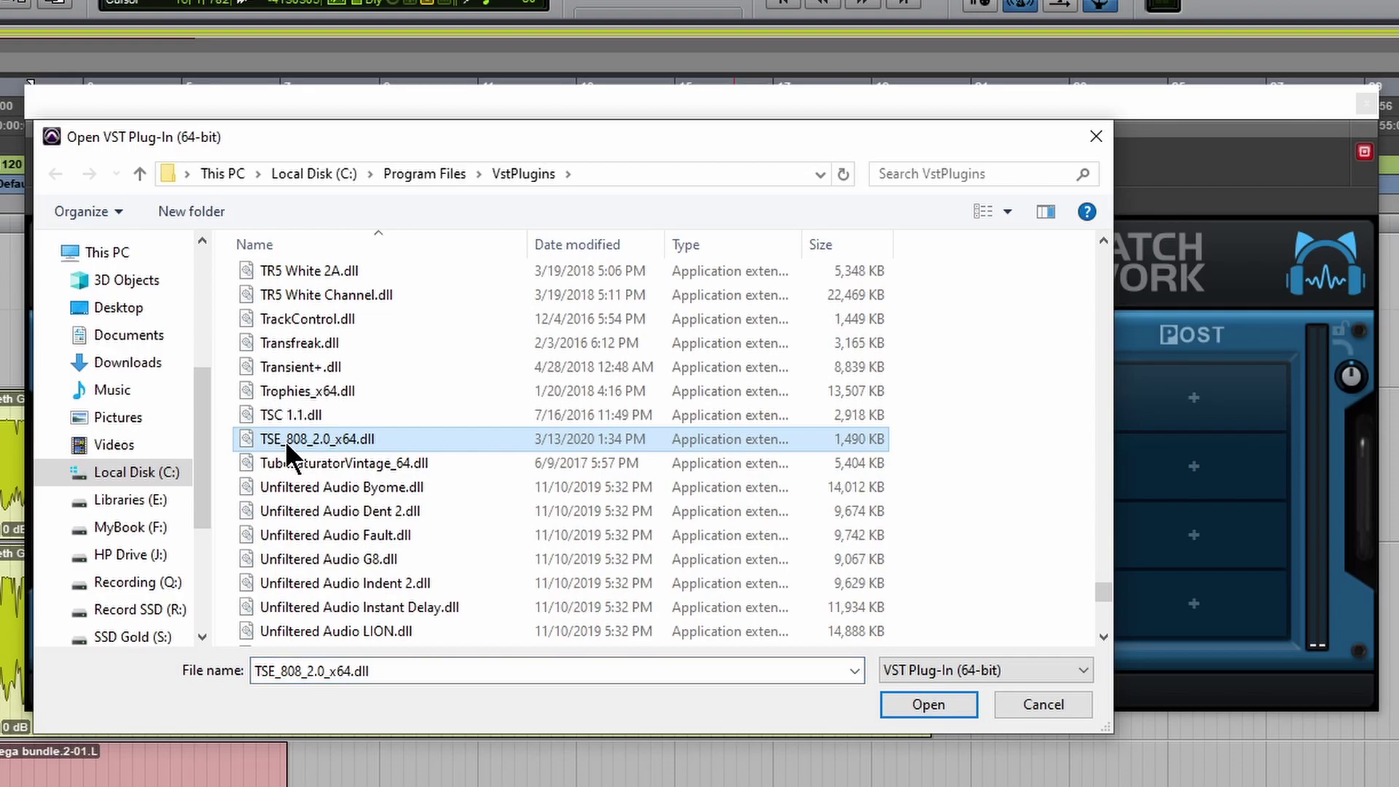
click(921, 702)
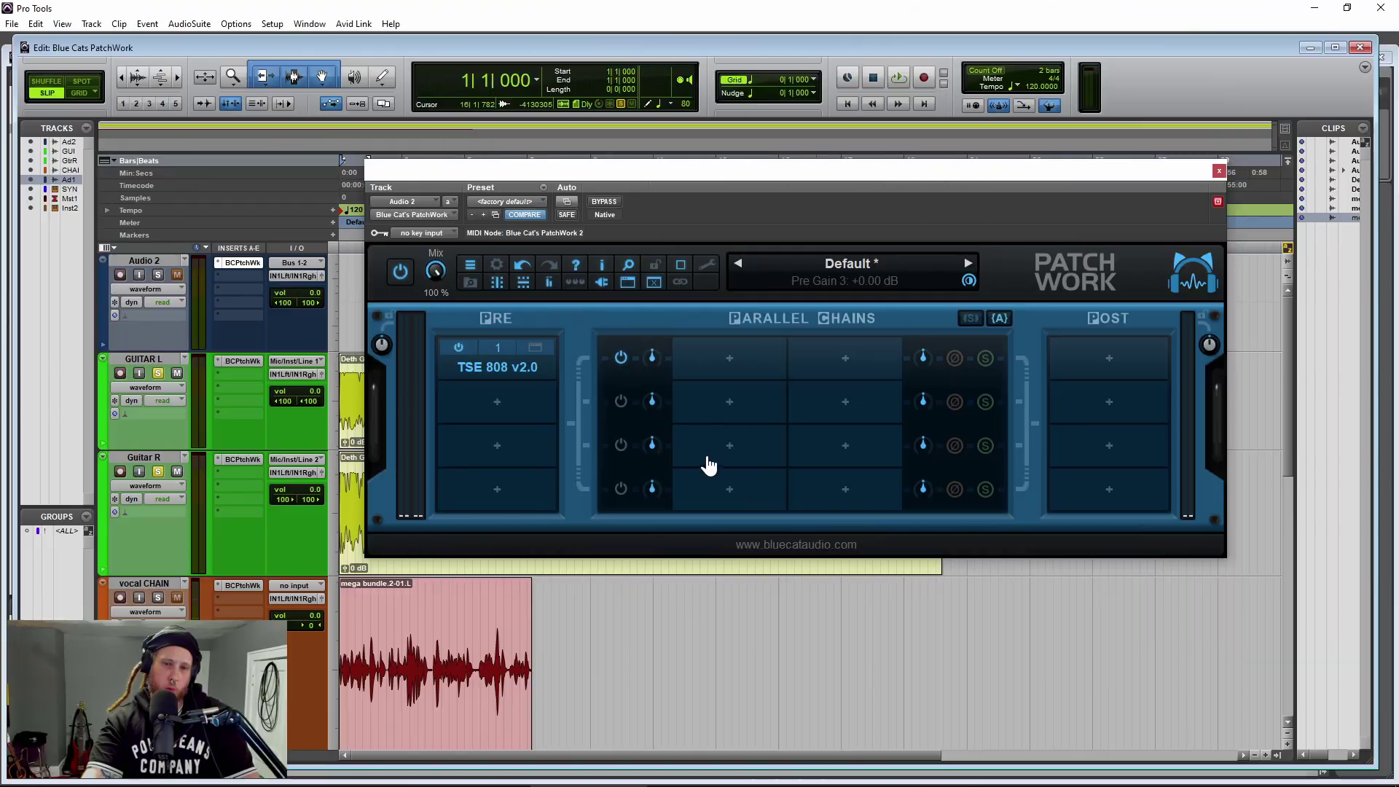
Load the VST3 plug-in Pumper.vst3 into the second PRE slot and move its editor window aside
right_click(233, 470)
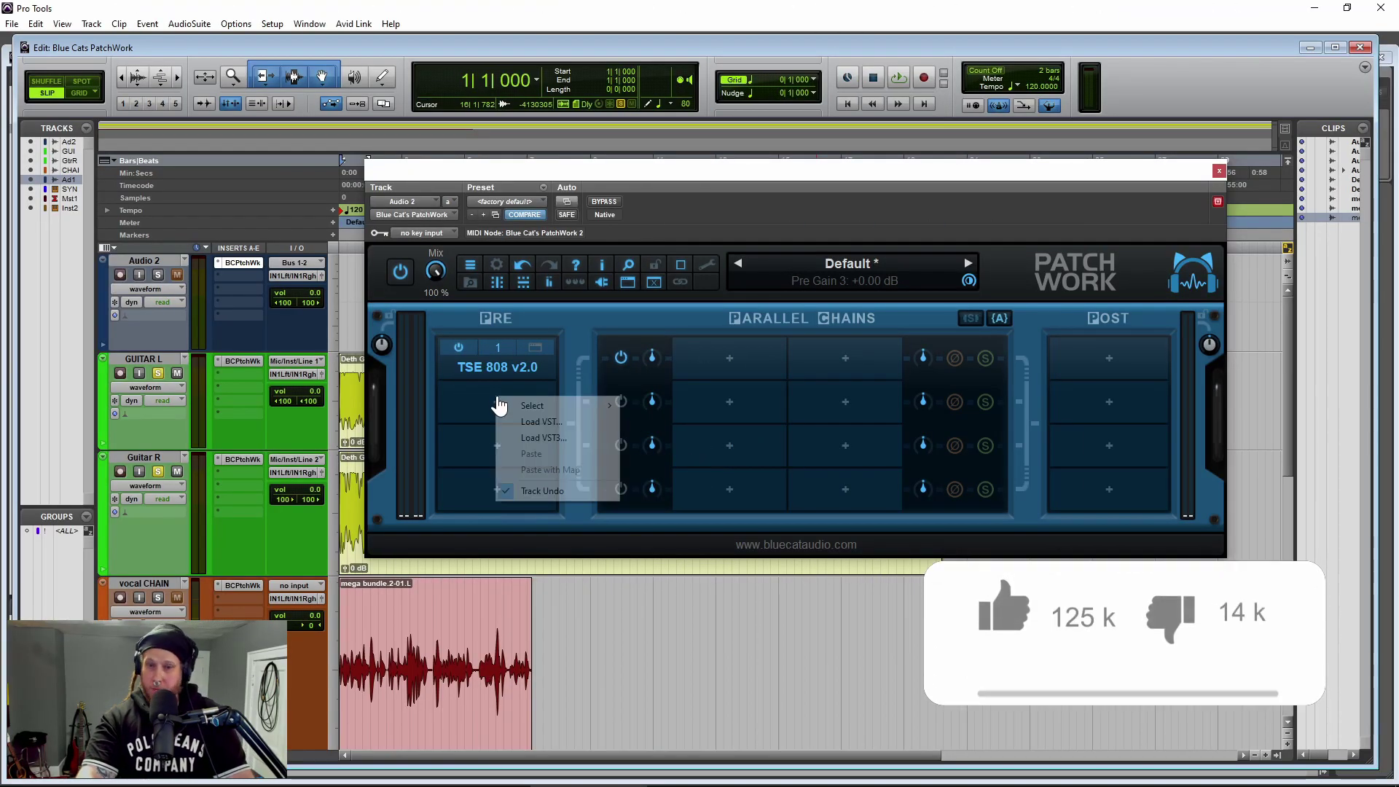
click(532, 438)
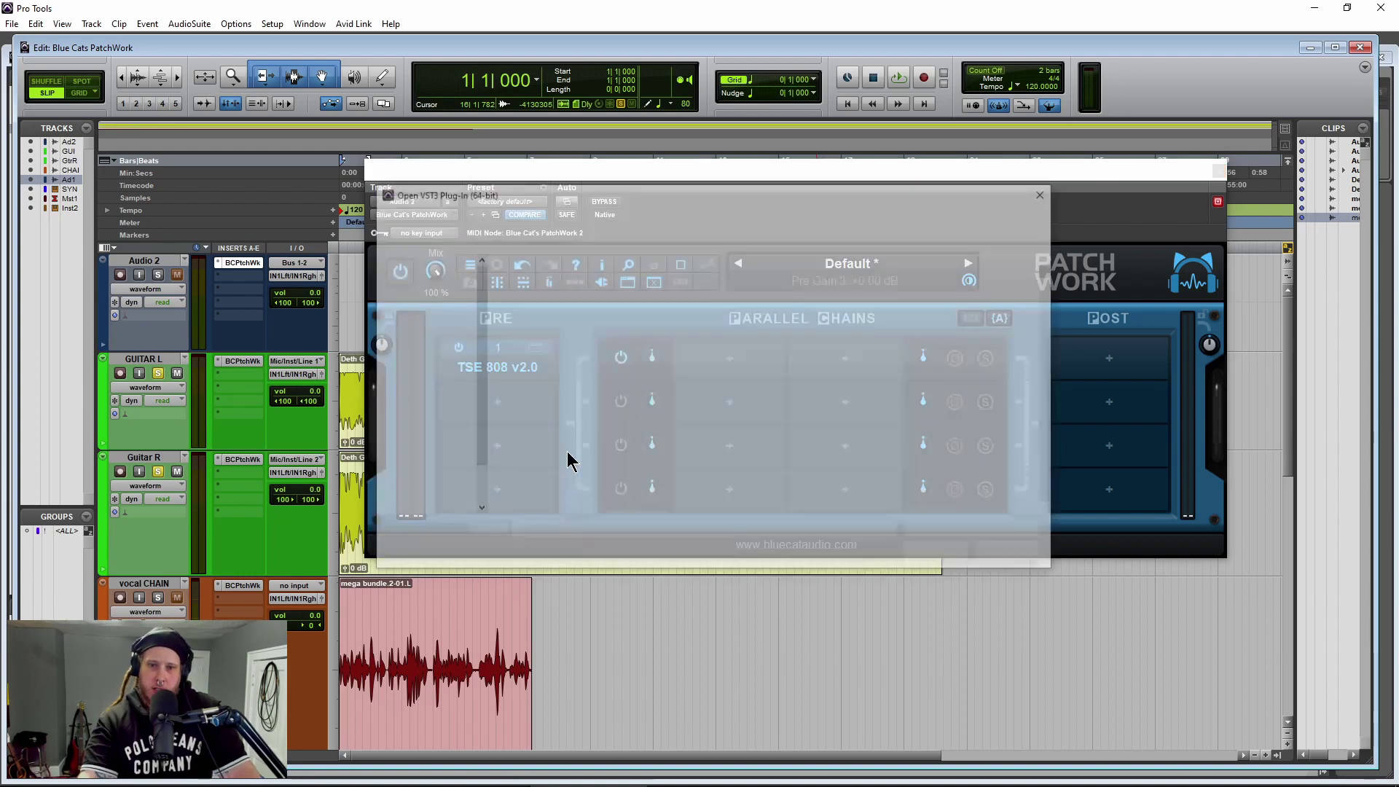
drag(1059, 269, 1038, 430)
click(526, 365)
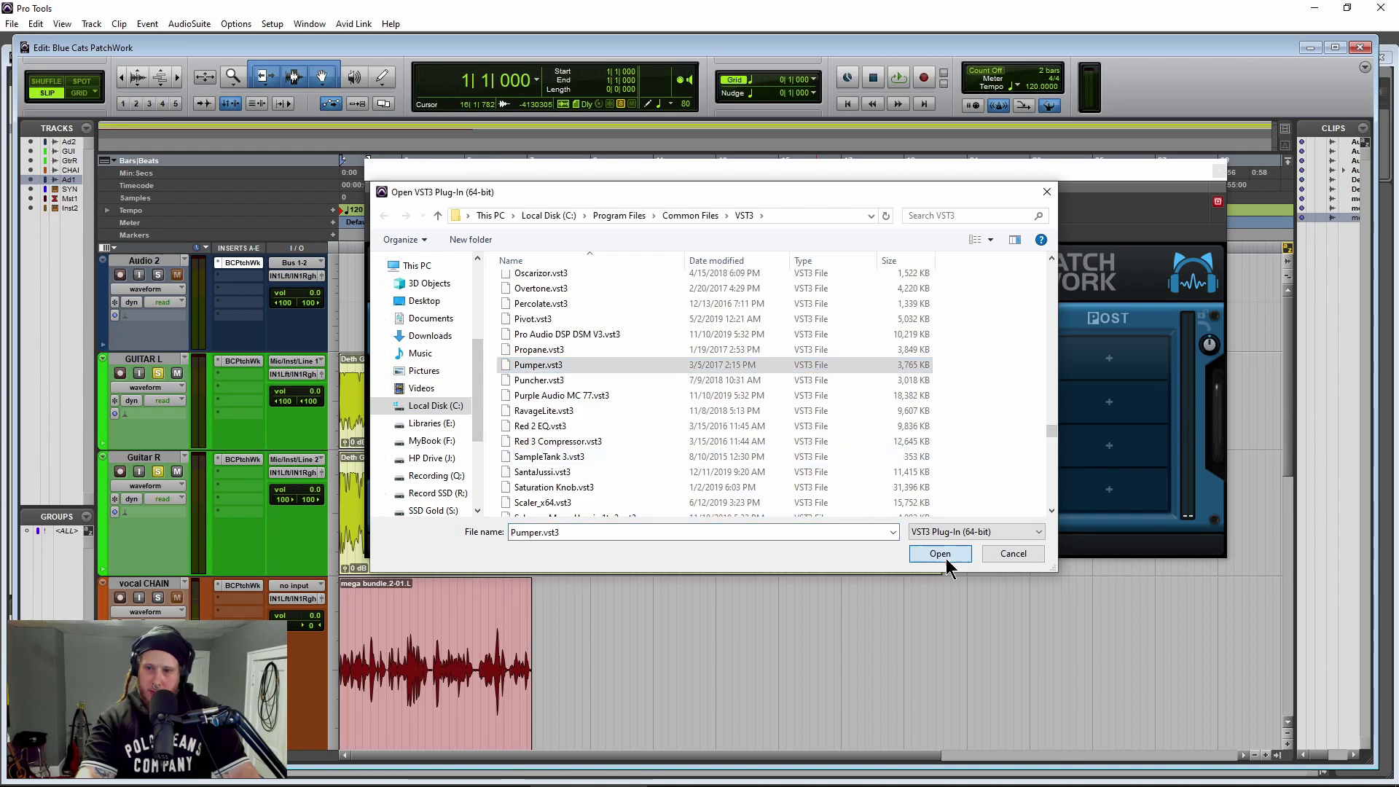
click(947, 559)
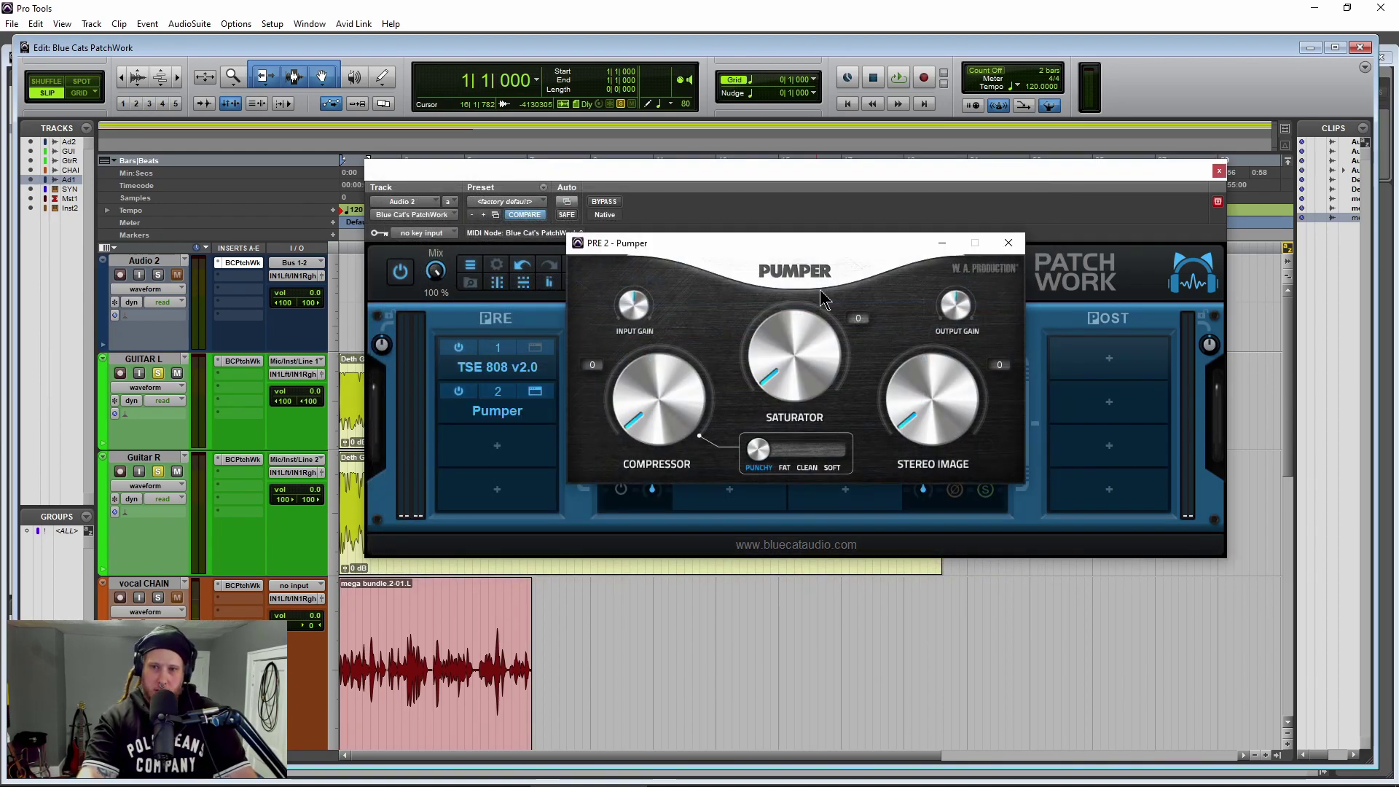
drag(784, 243, 904, 301)
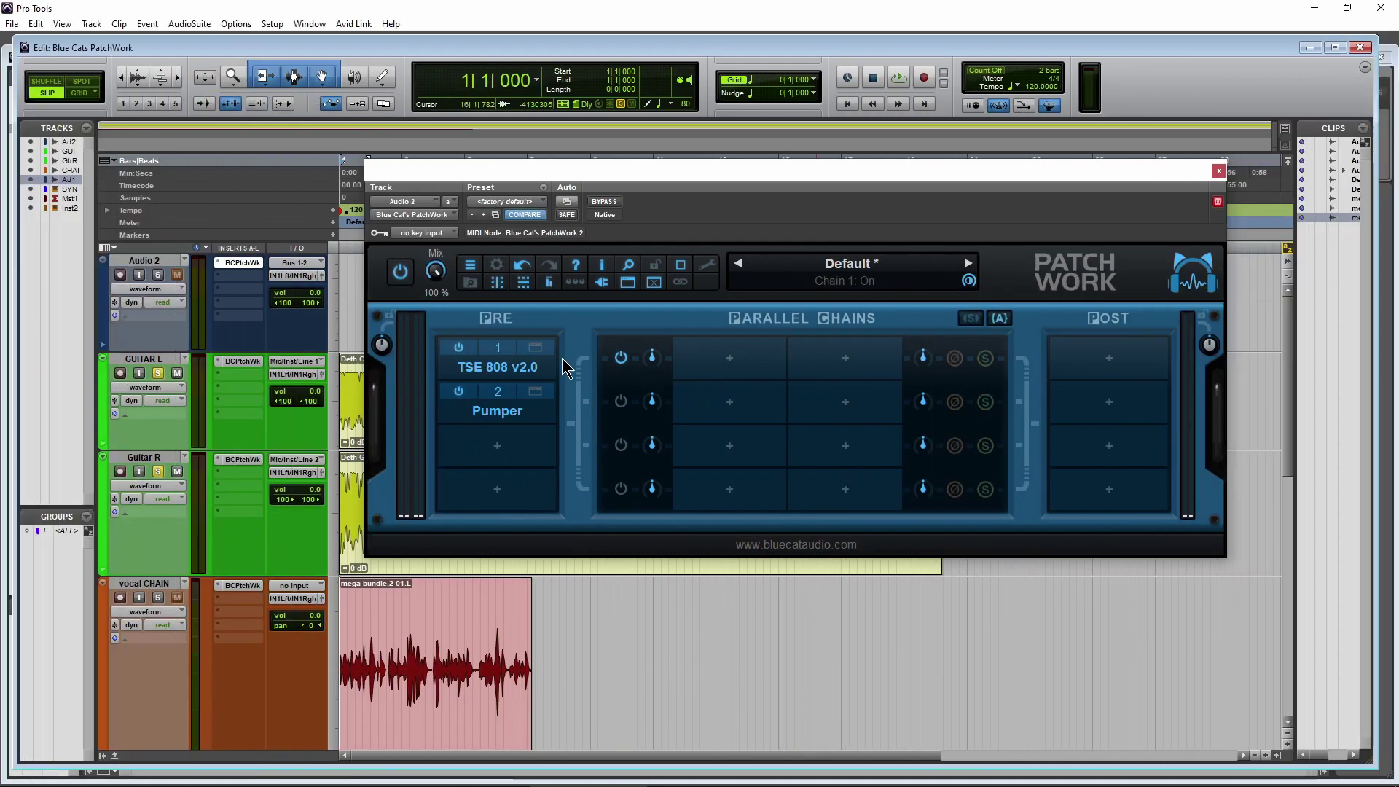
Switch to File Explorer and drop NC_8505_Lead_x64.dll from the VstPlugins folder onto the third PRE slot, then minimize the folder window
click(292, 773)
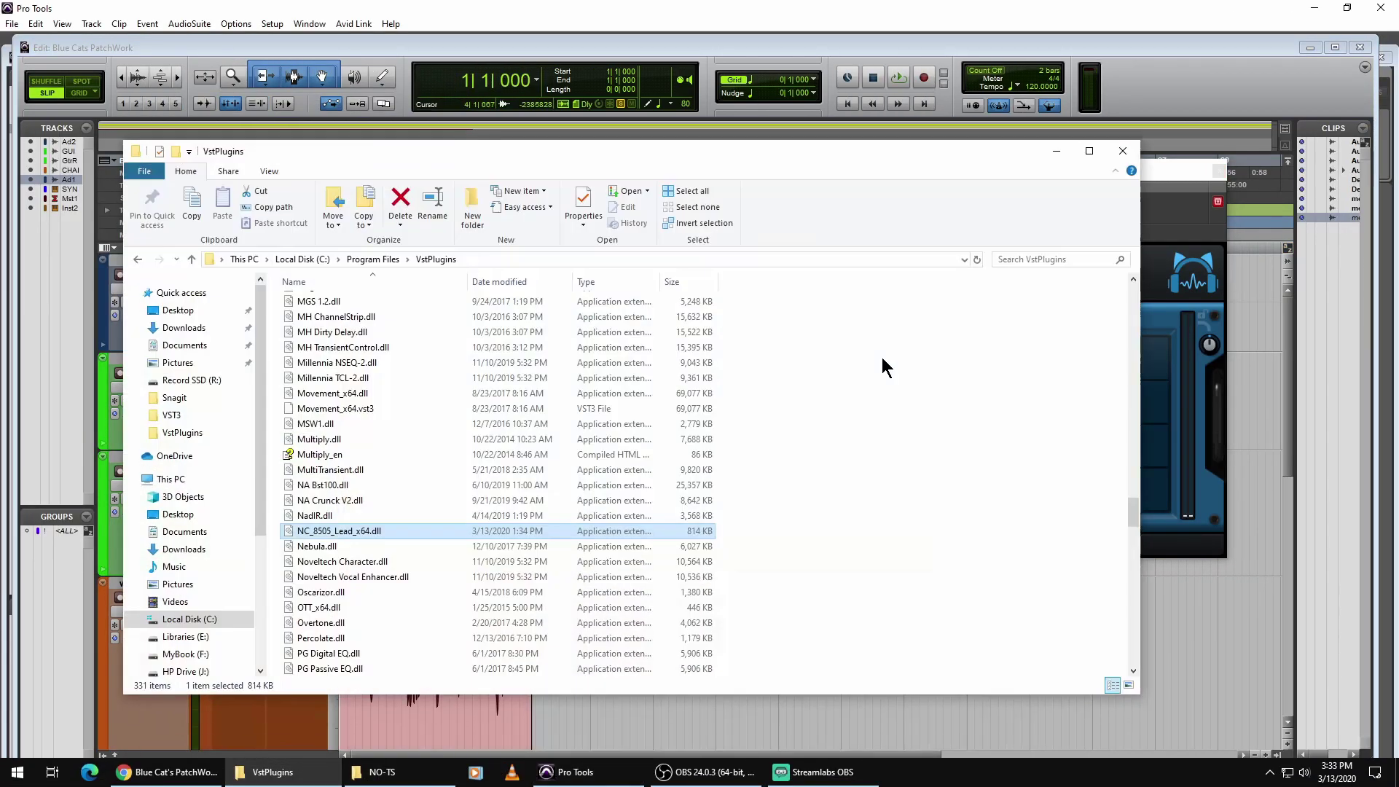
drag(477, 150, 575, 140)
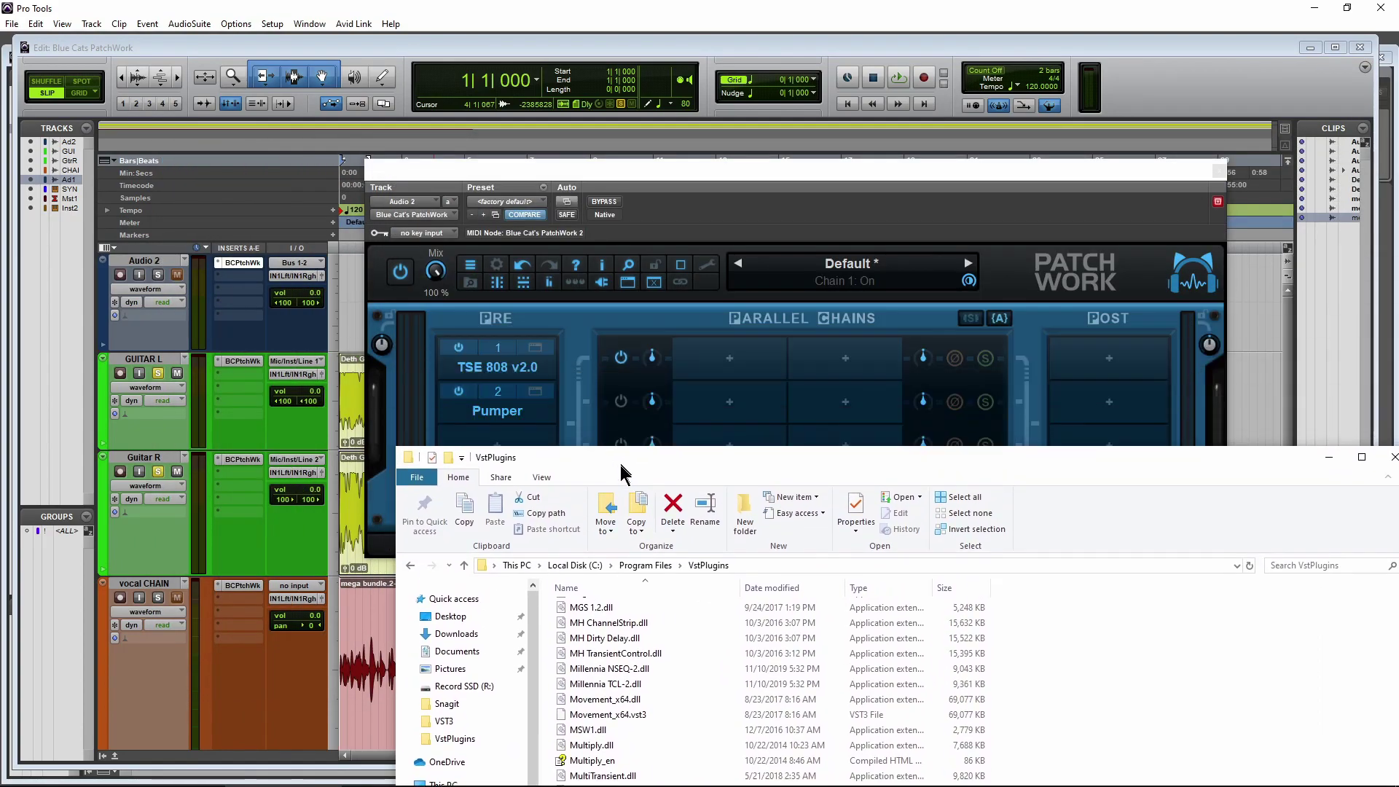
click(500, 448)
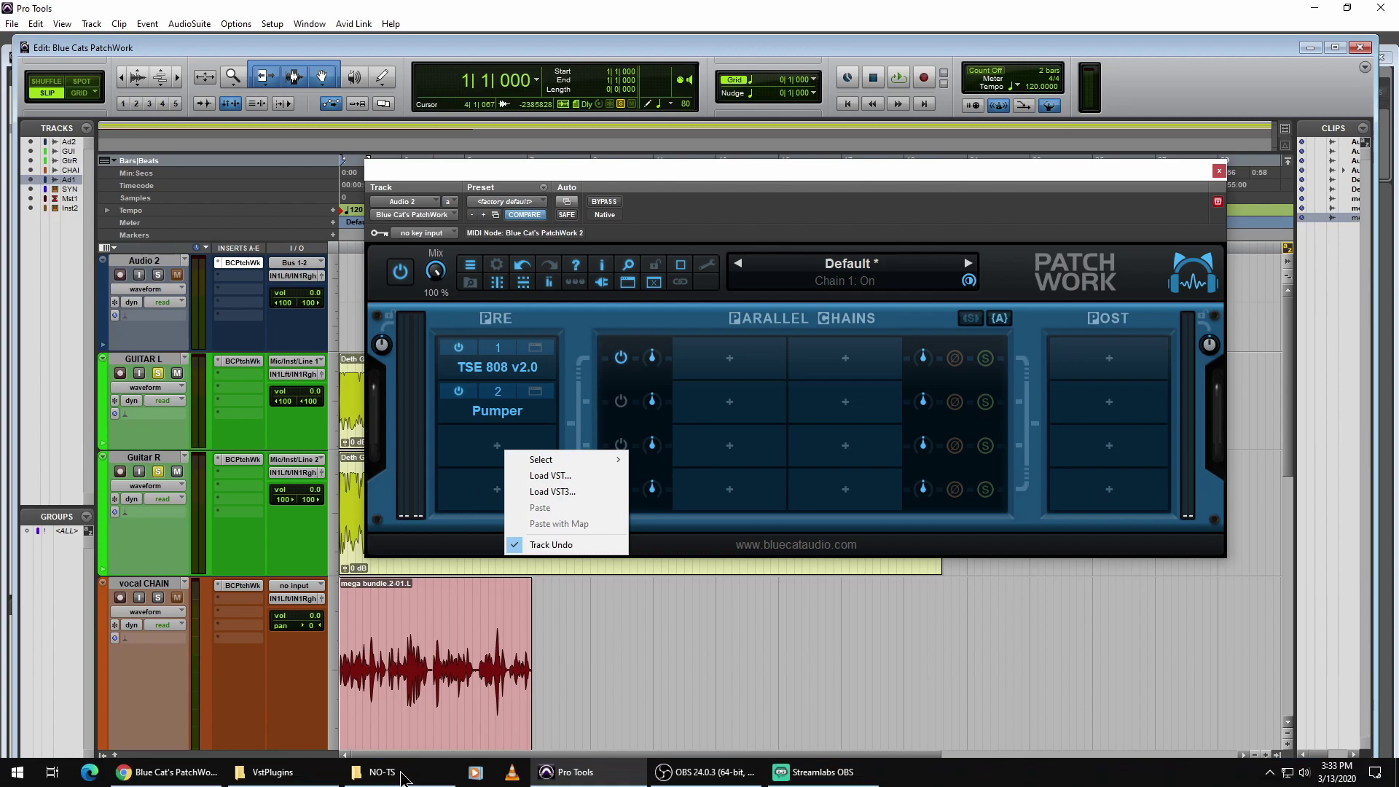
click(301, 776)
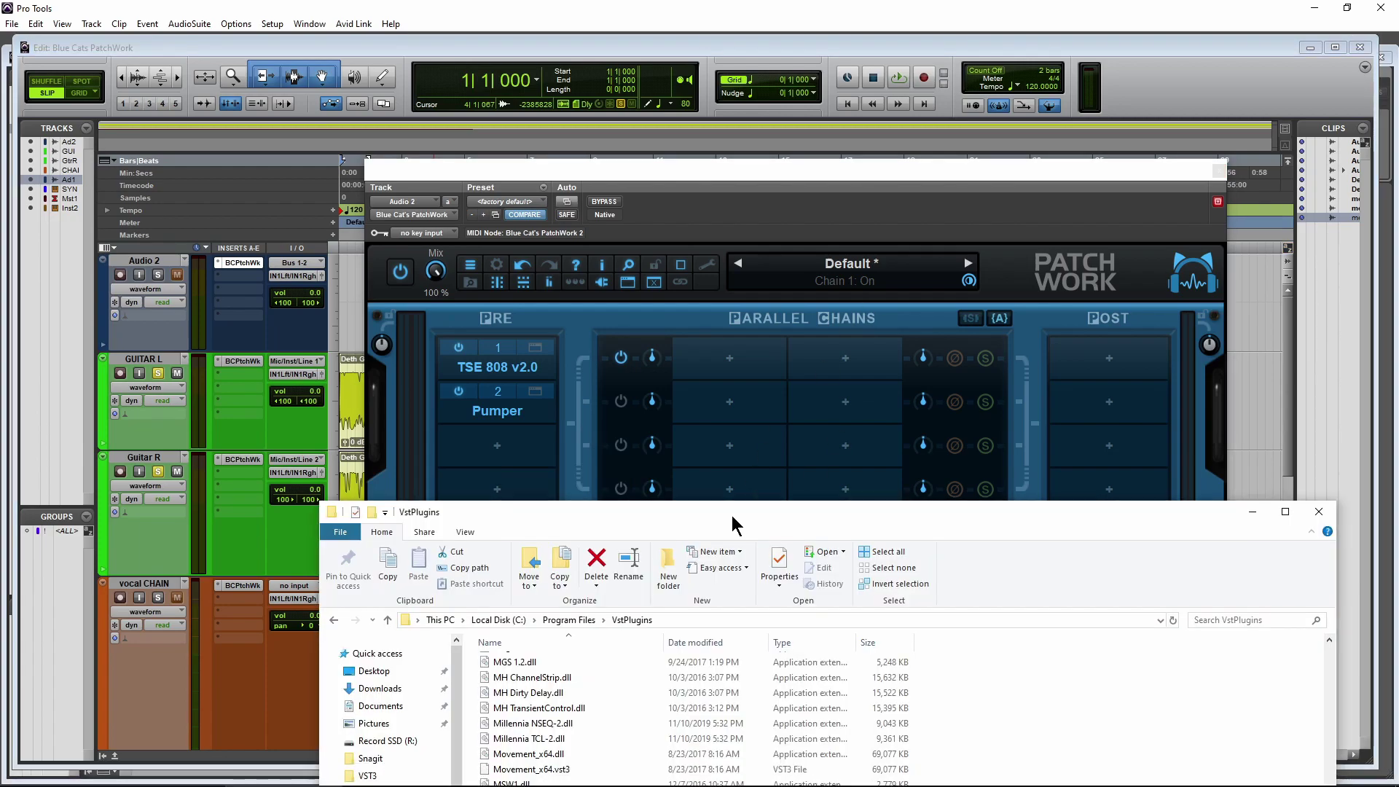
drag(731, 514, 863, 178)
scroll(716, 516, down, 5)
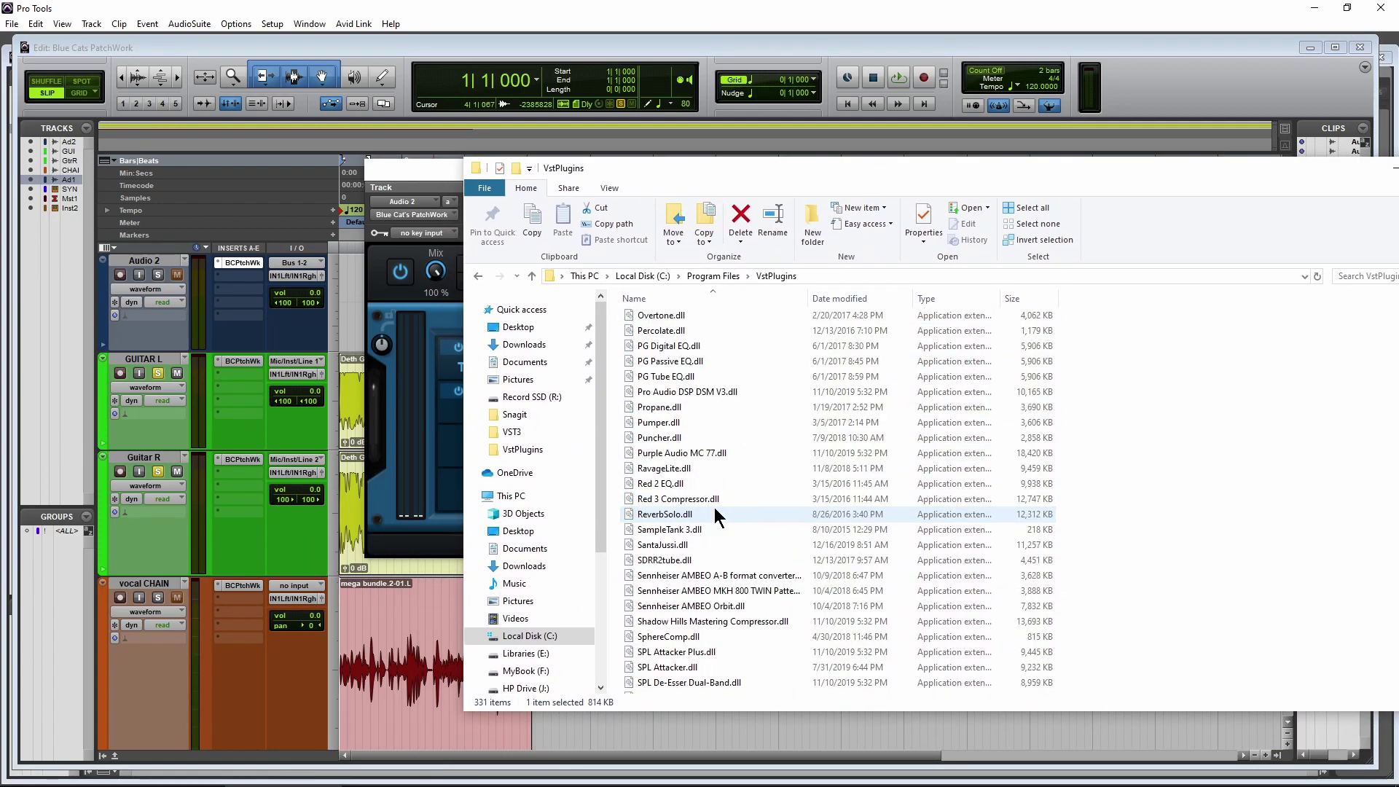
scroll(751, 504, up, 3)
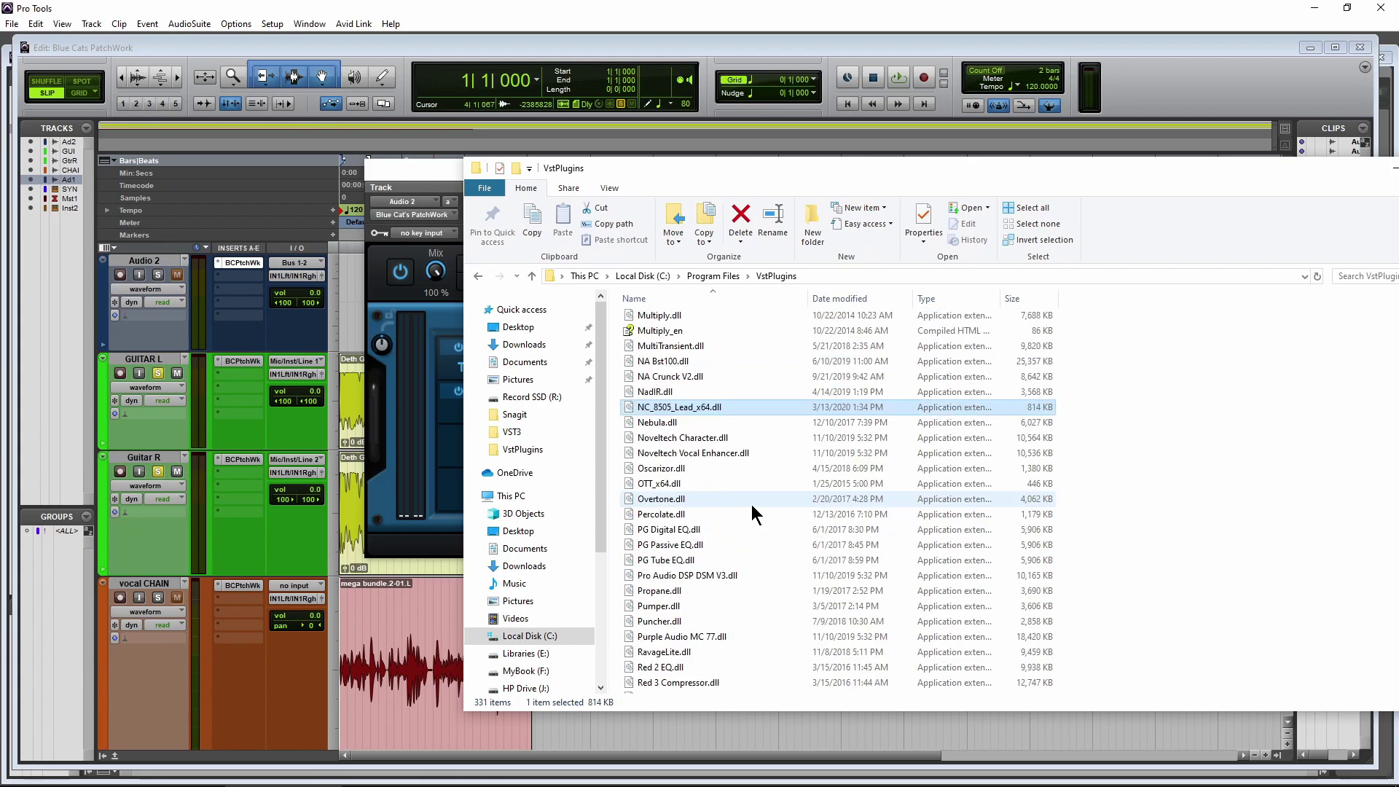
drag(630, 169, 970, 141)
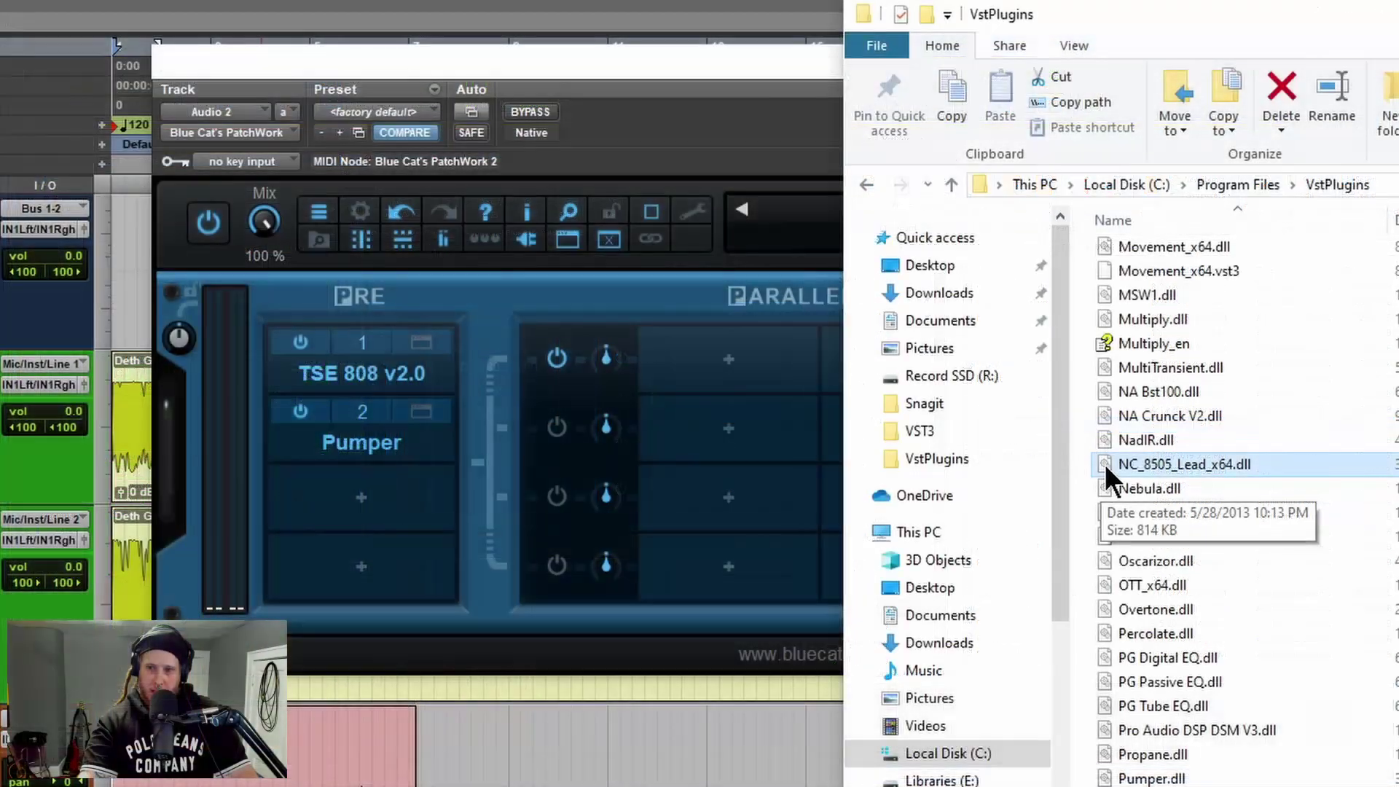
drag(970, 430, 369, 530)
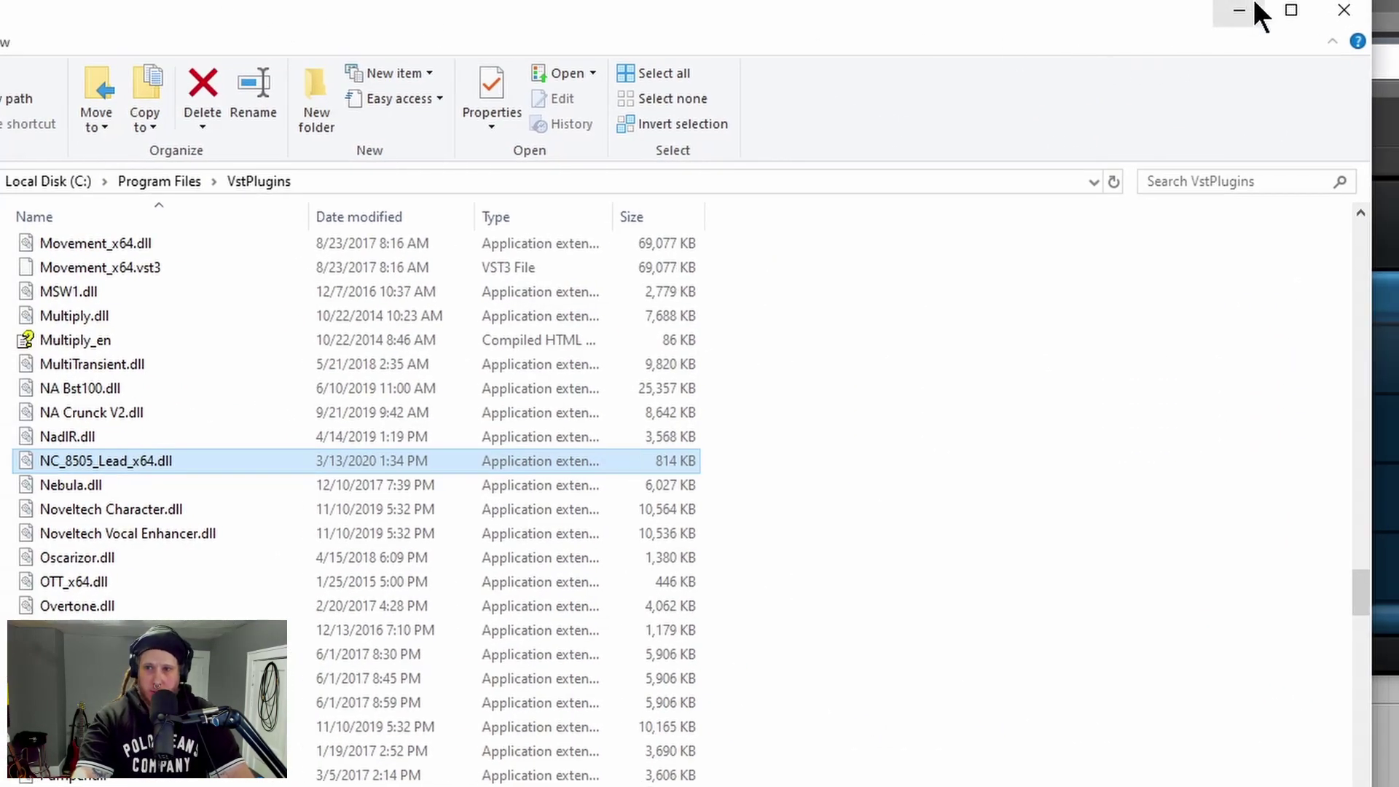
click(1247, 9)
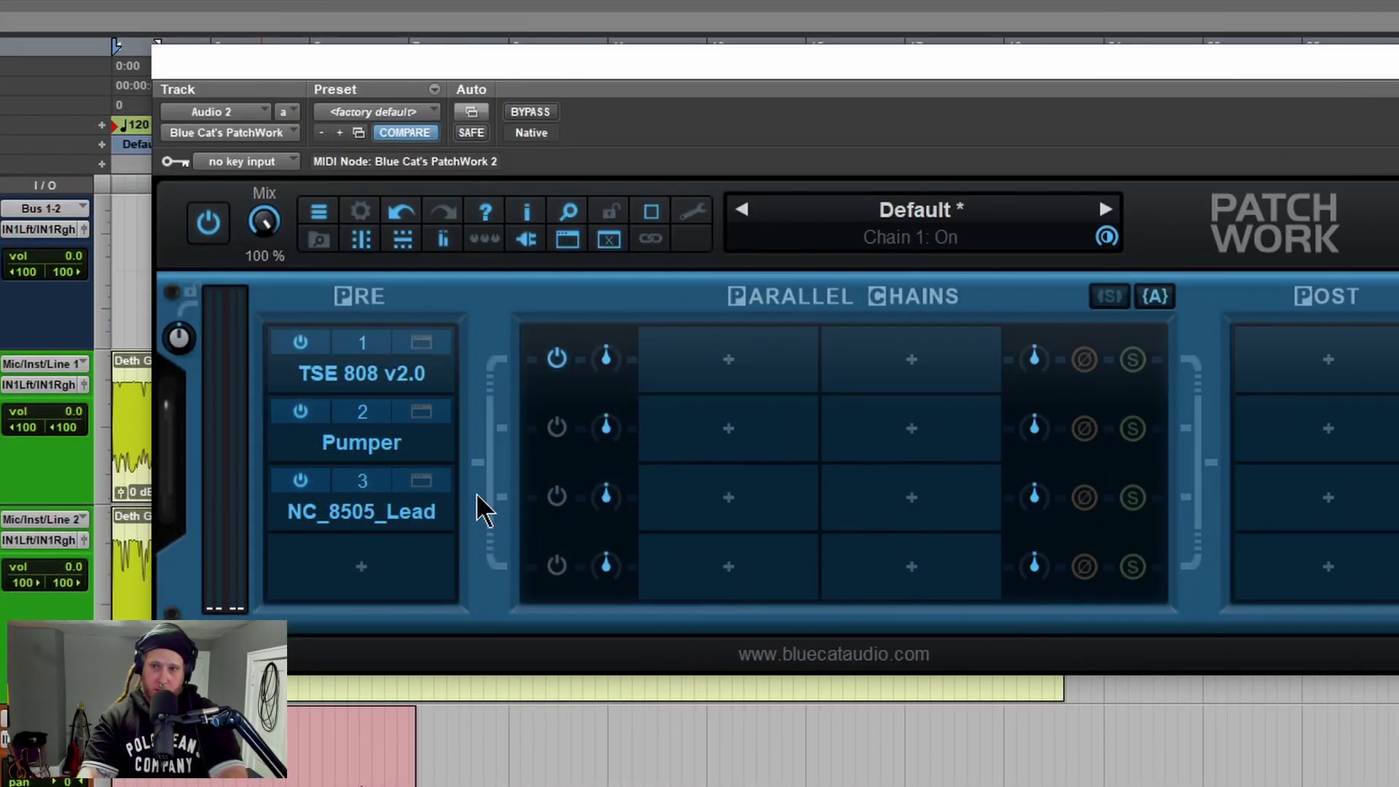
Open the NC_8505_Lead editor to examine its amp controls, then close it
click(420, 480)
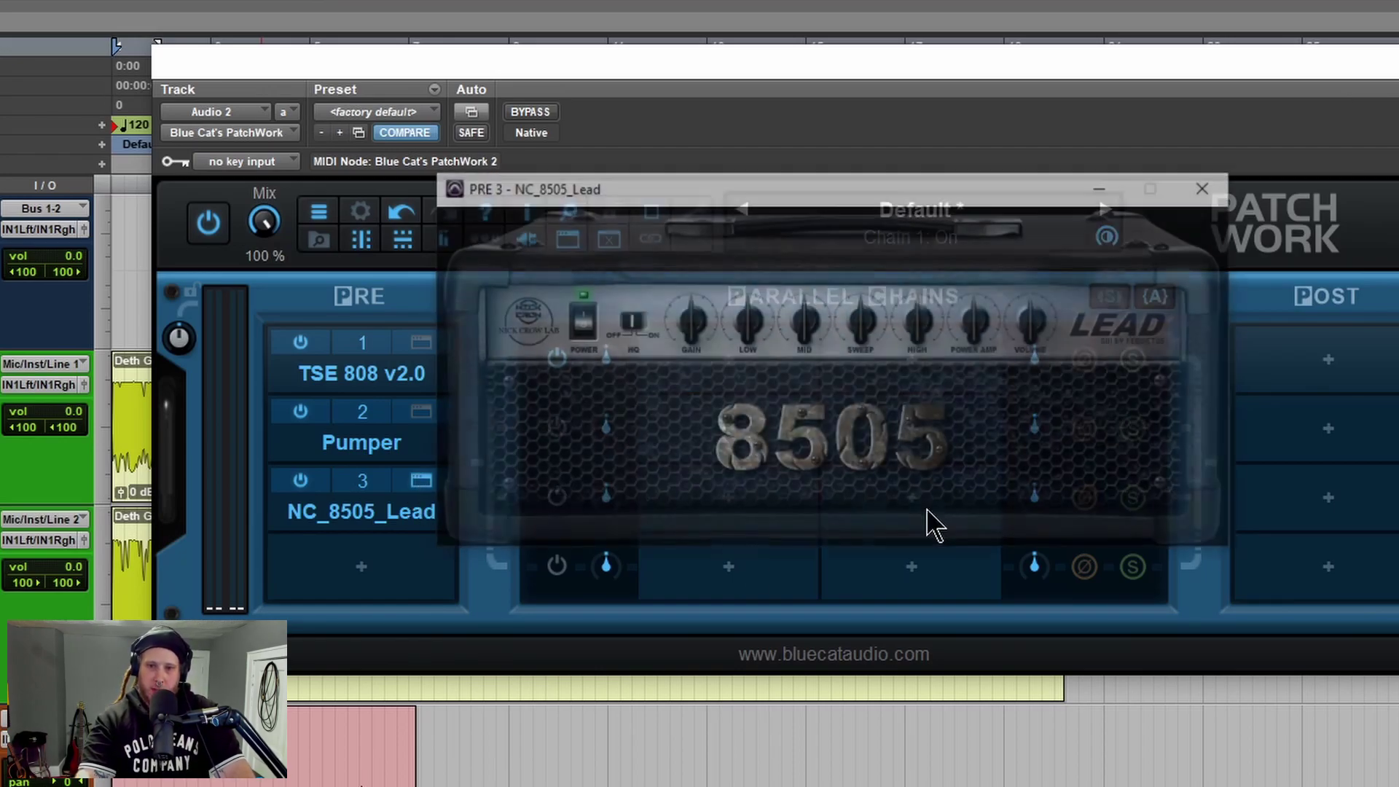
drag(794, 186, 881, 106)
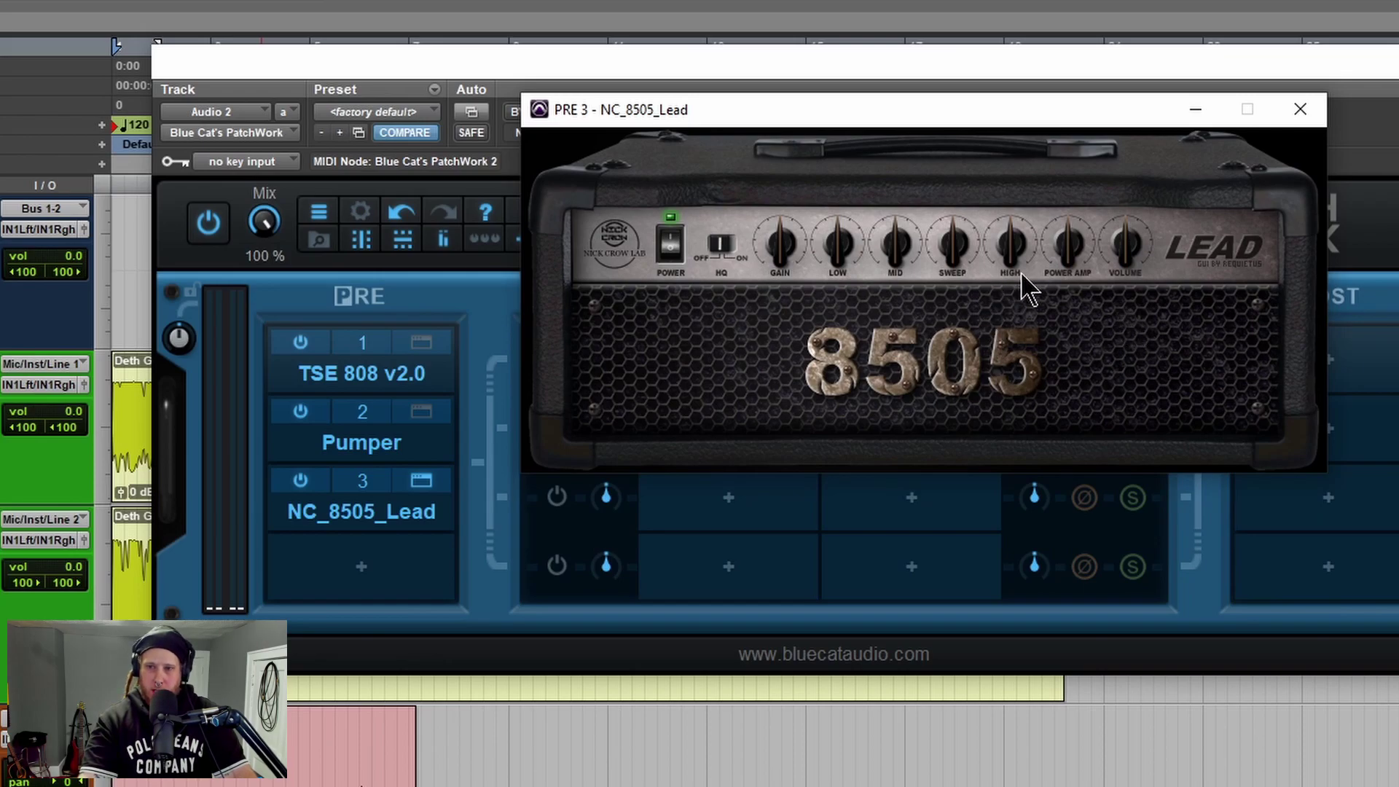
click(1310, 112)
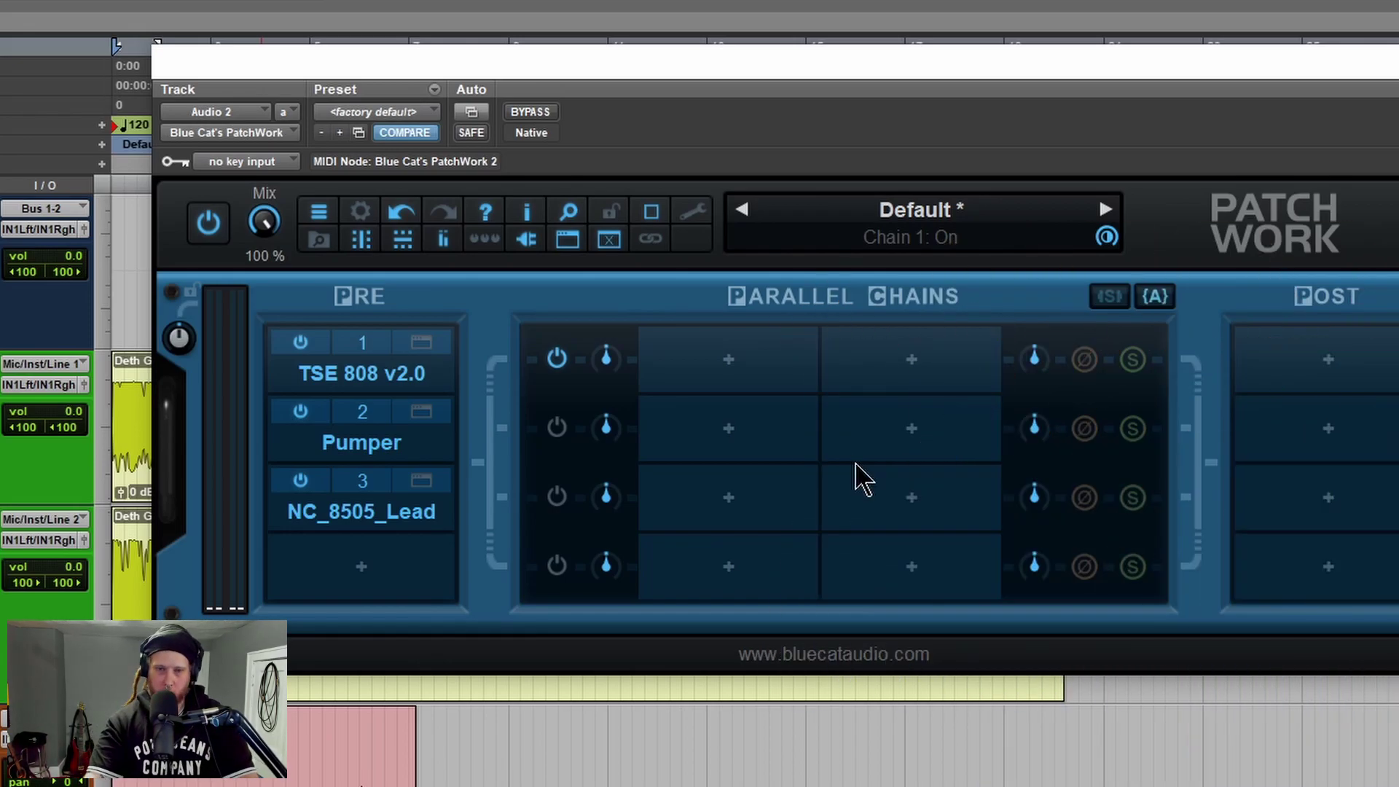
Lower the overall Mix to 67 % and return it to 100 %
drag(265, 220, 275, 300)
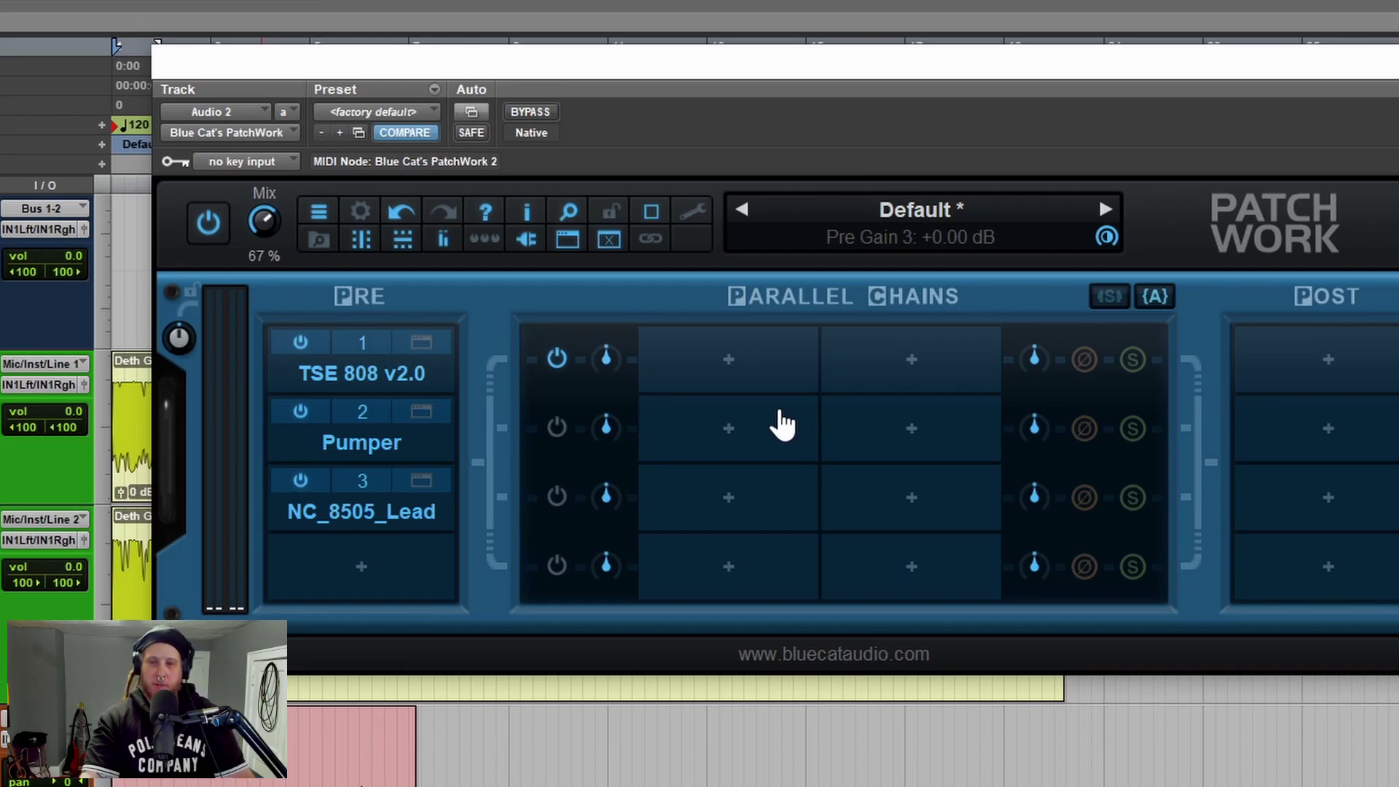
drag(266, 241, 314, 223)
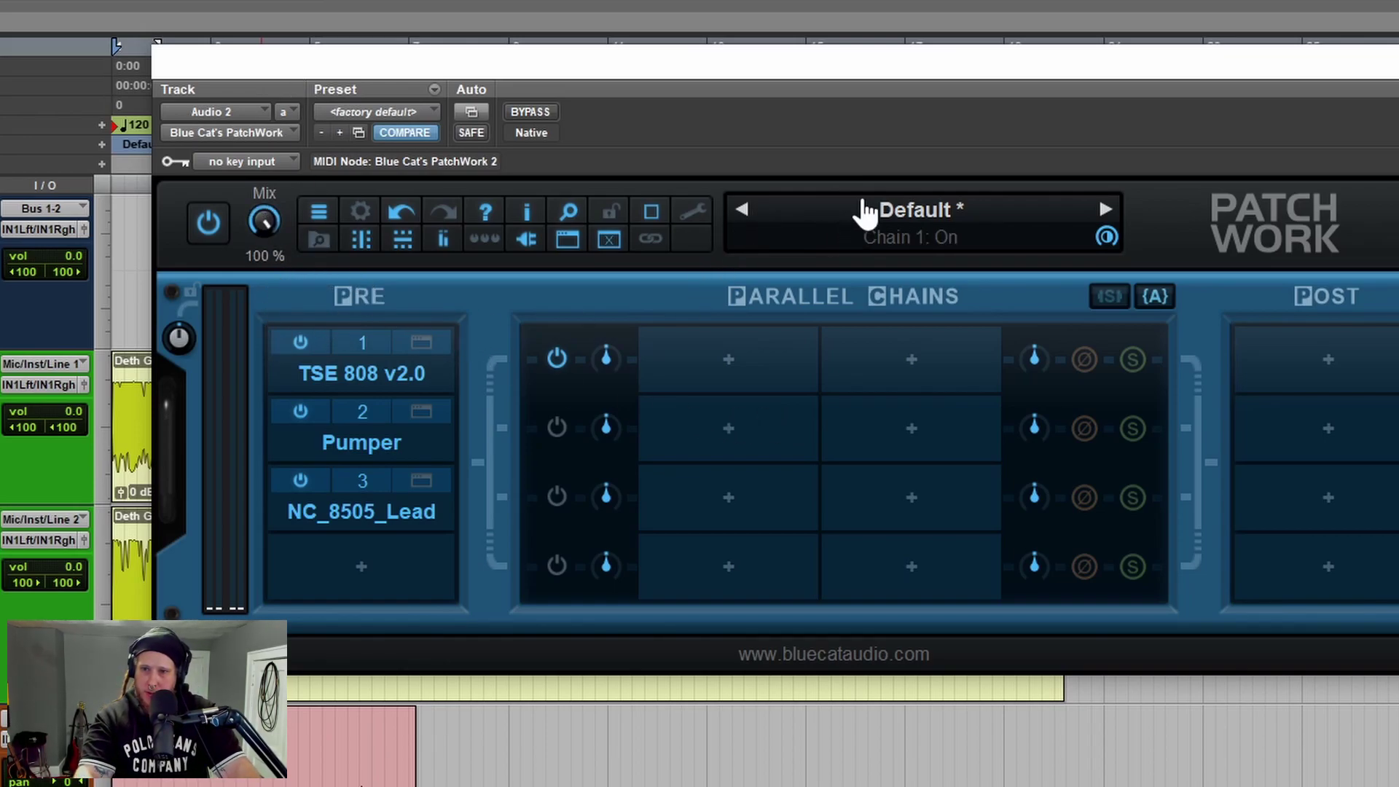
Examine the factory and user presets available for the plug-in chain, then dismiss the list without choosing one
click(864, 215)
mouse_move(975, 222)
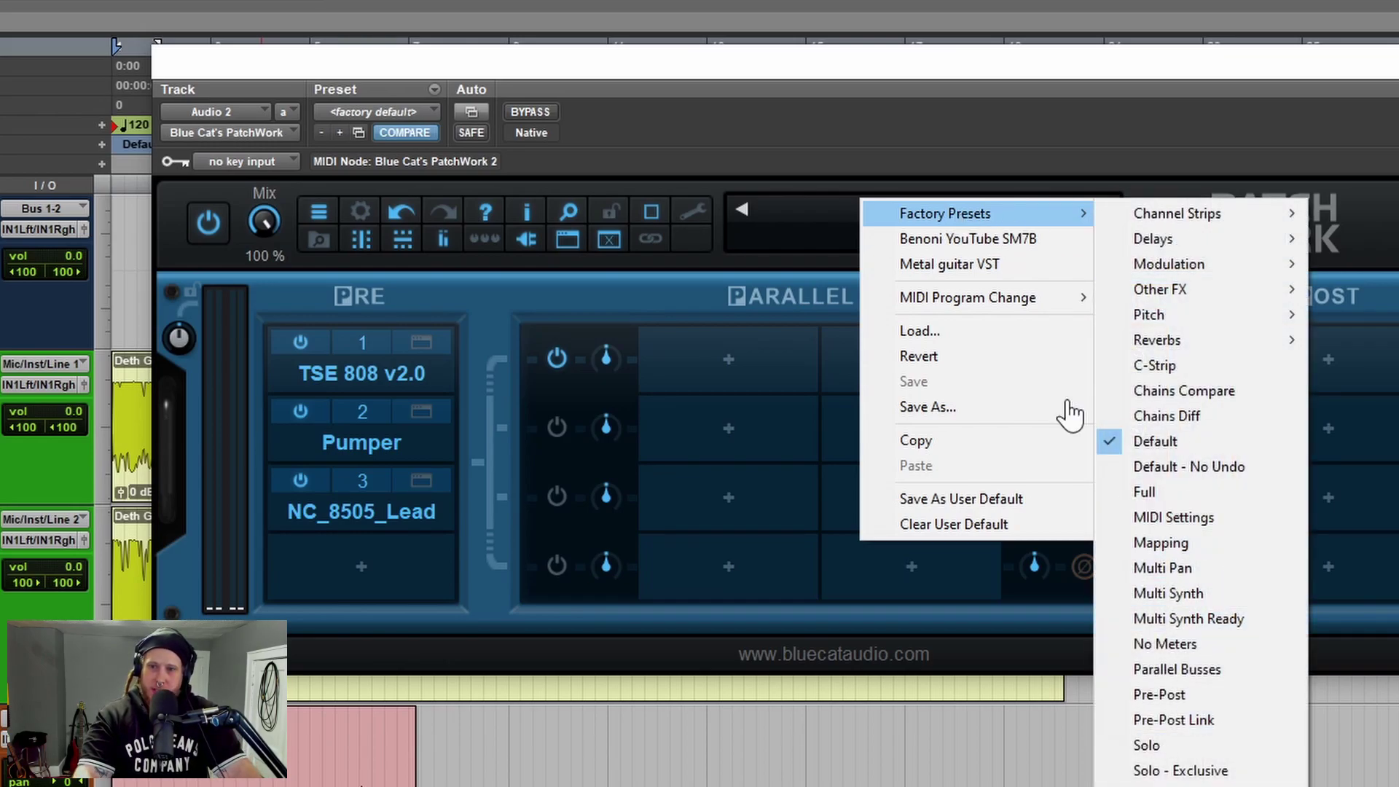
click(930, 181)
Examine the built-in effect categories offered for an empty slot in the first parallel chain, including Built-In Delay & Reverb, without loading one
right_click(698, 364)
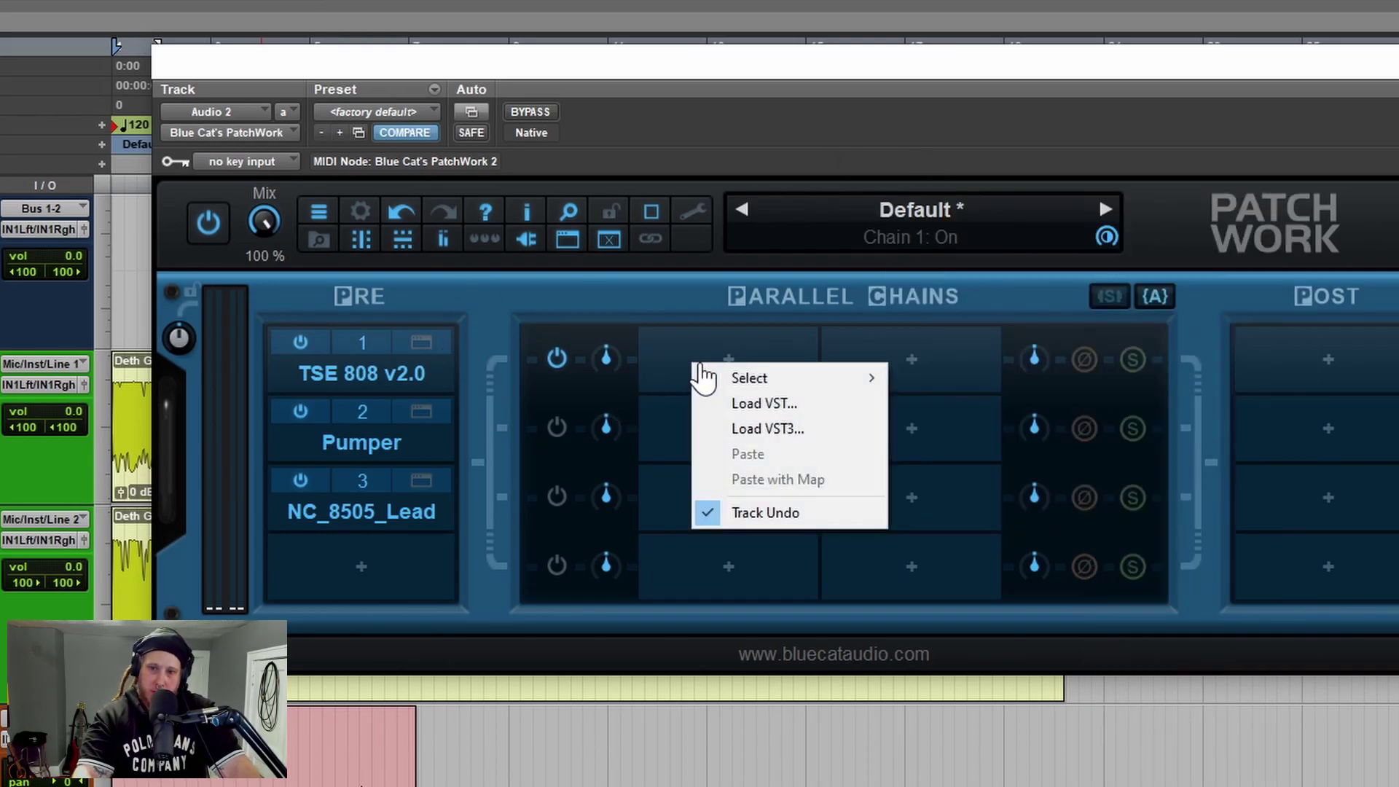
mouse_move(740, 385)
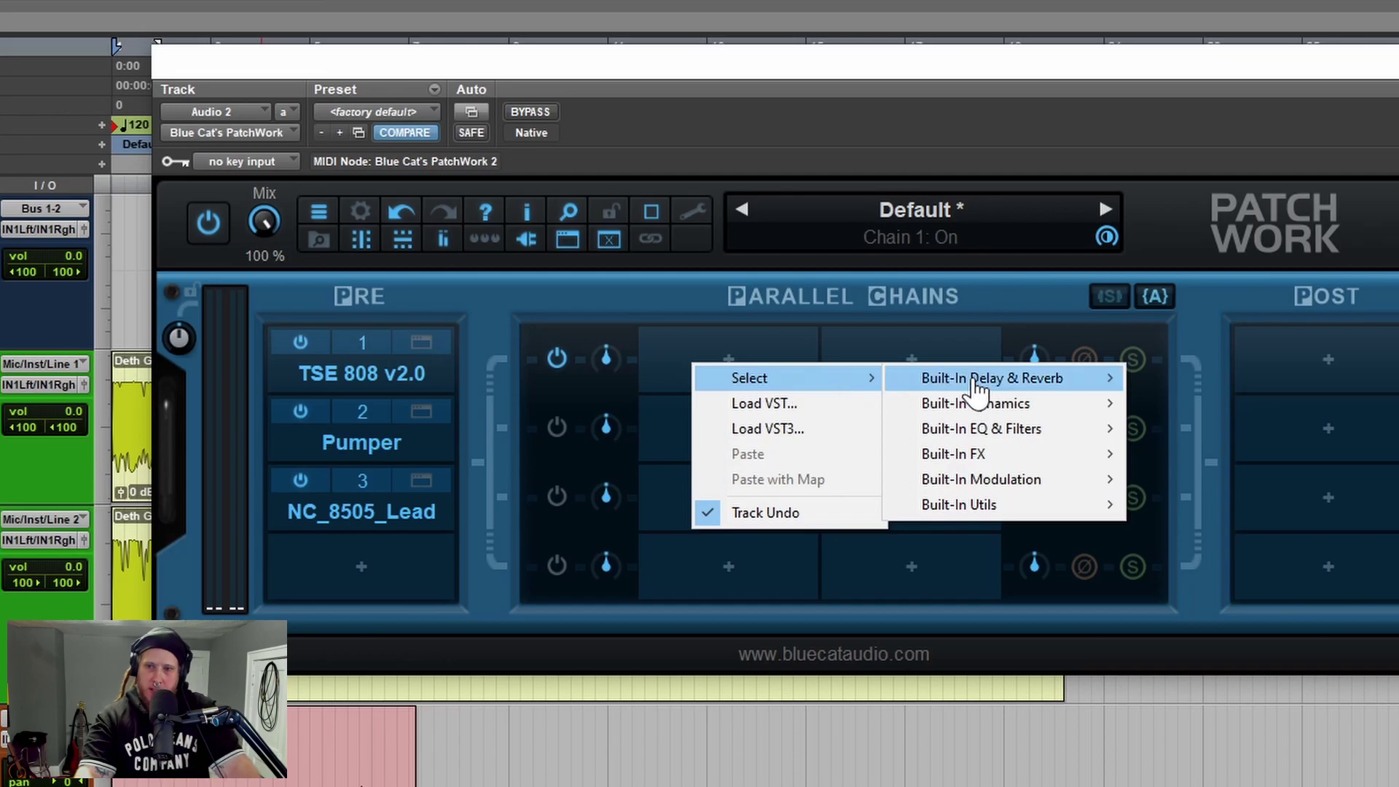
mouse_move(1064, 383)
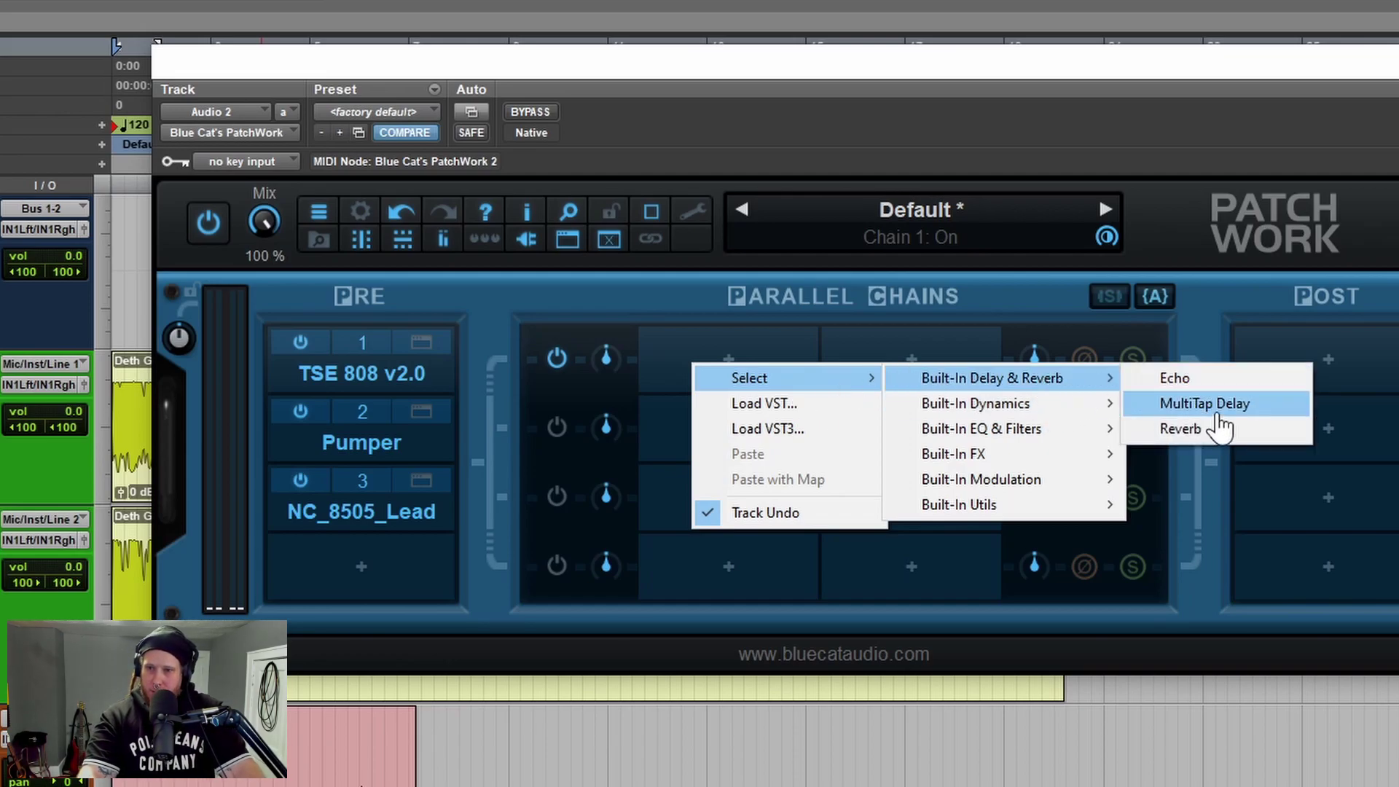
mouse_move(1054, 436)
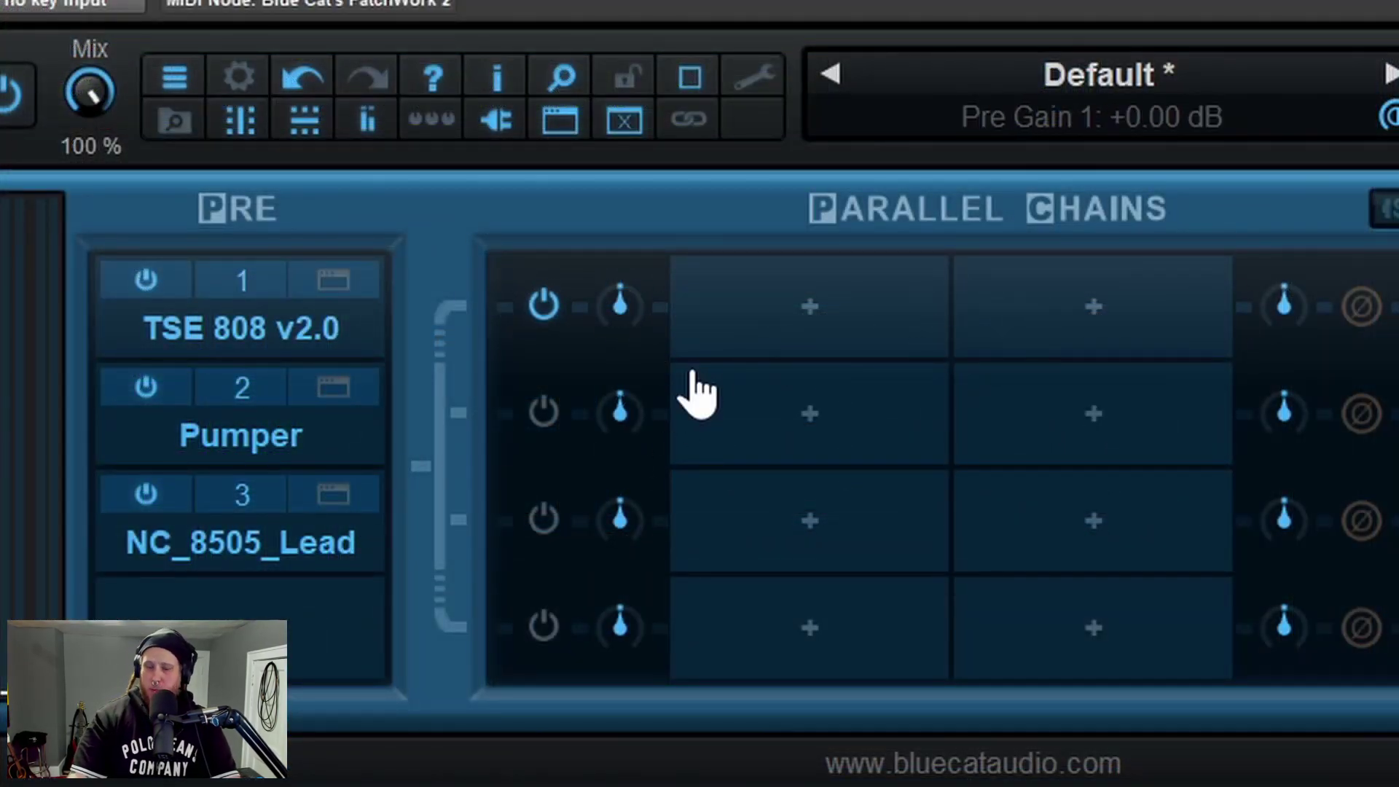
right_click(814, 319)
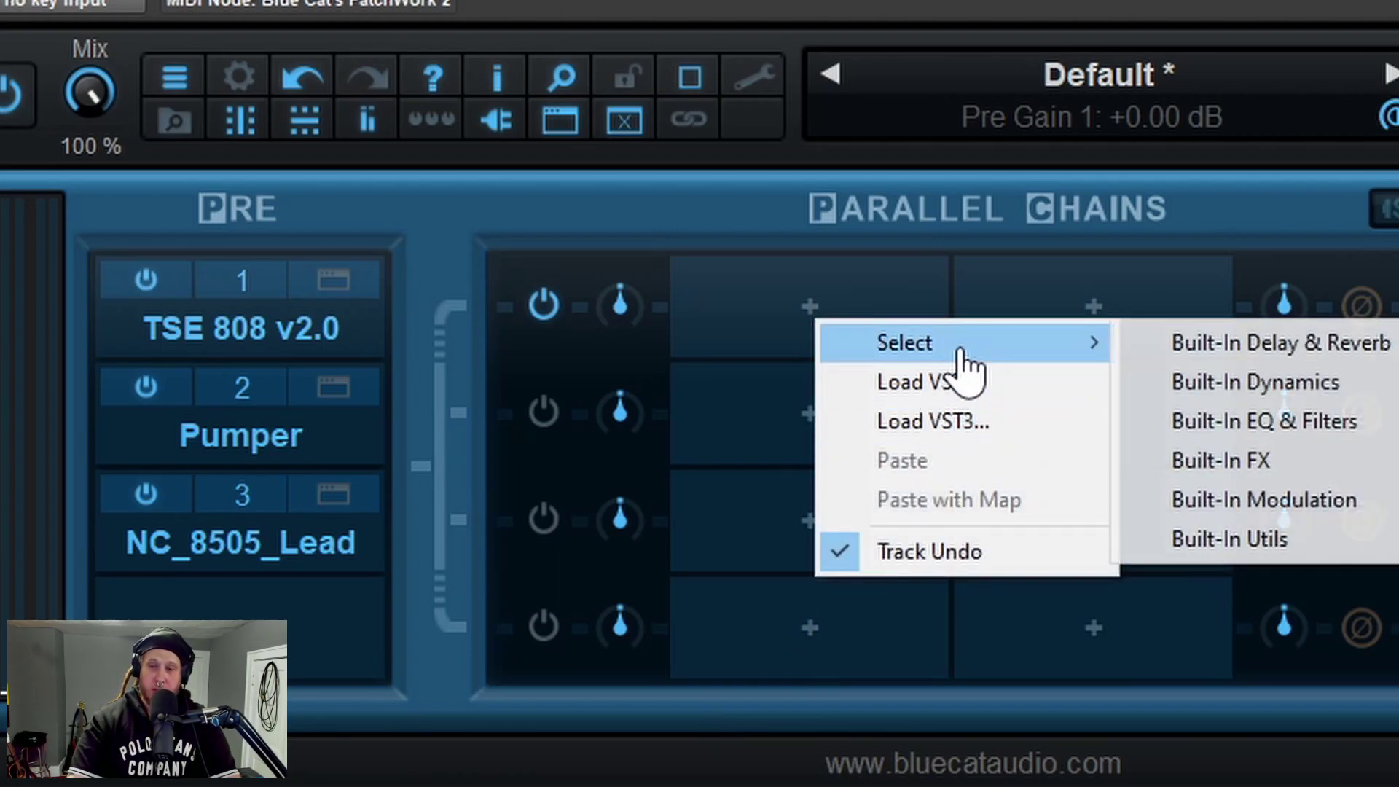
click(1083, 286)
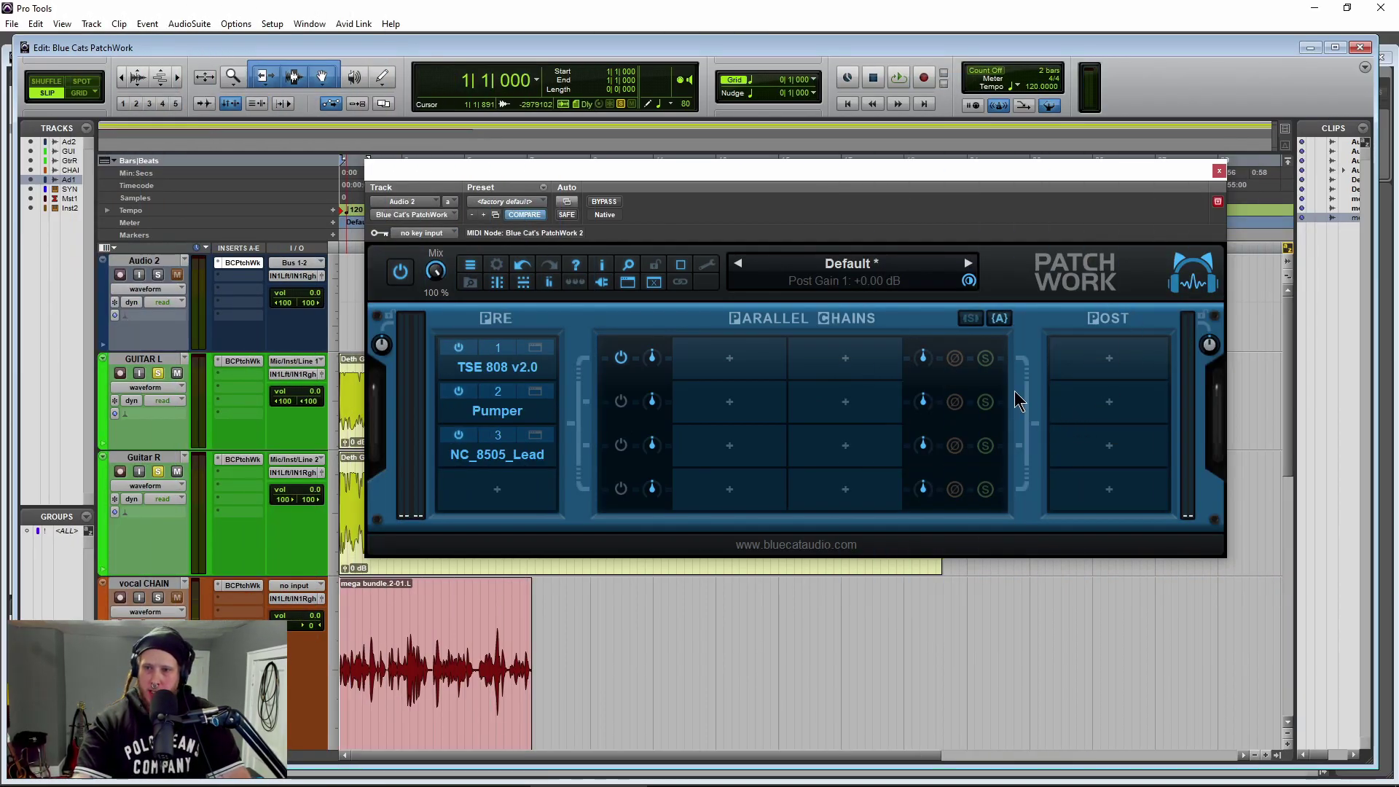
Examine the Average and Sum options for summing the parallel chains, leaving the list without changing the mode
click(999, 319)
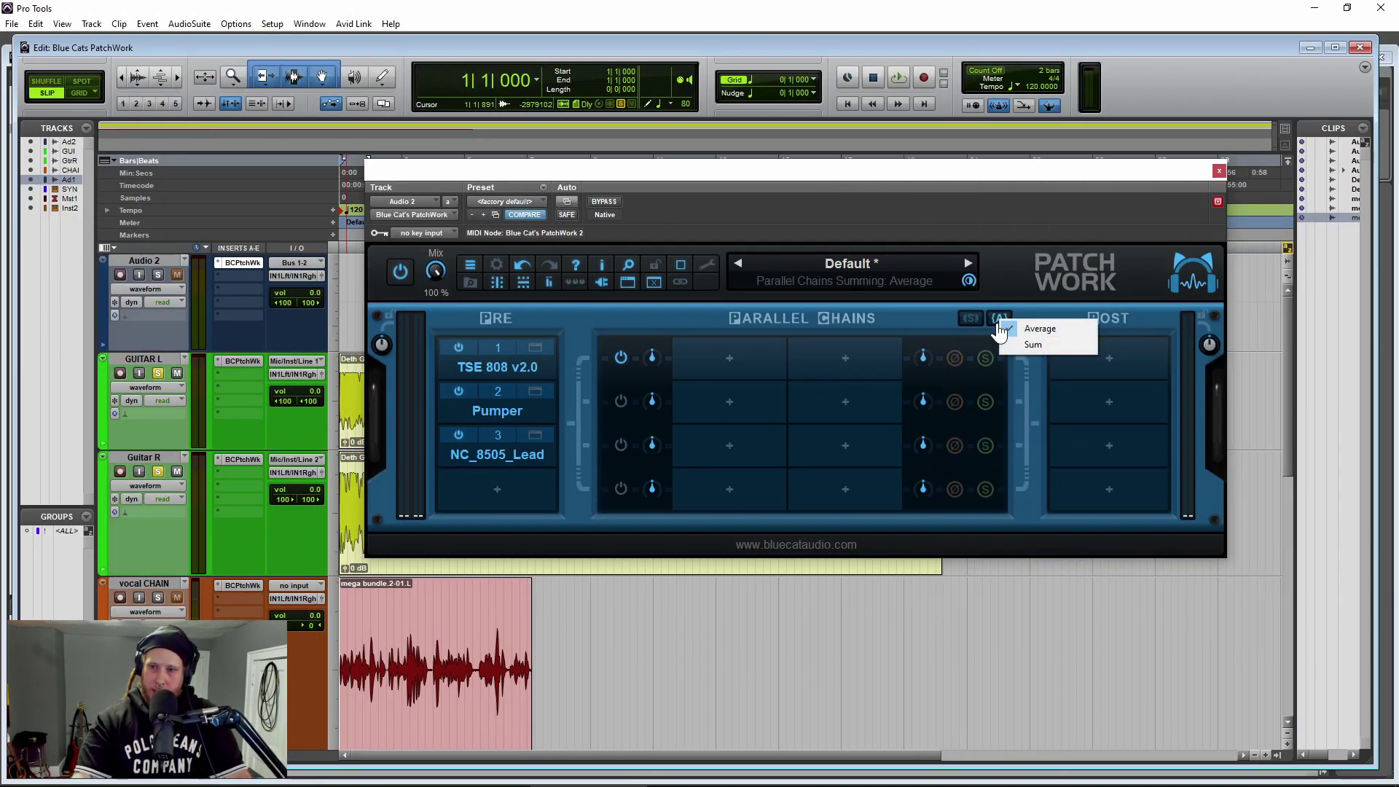
click(1047, 347)
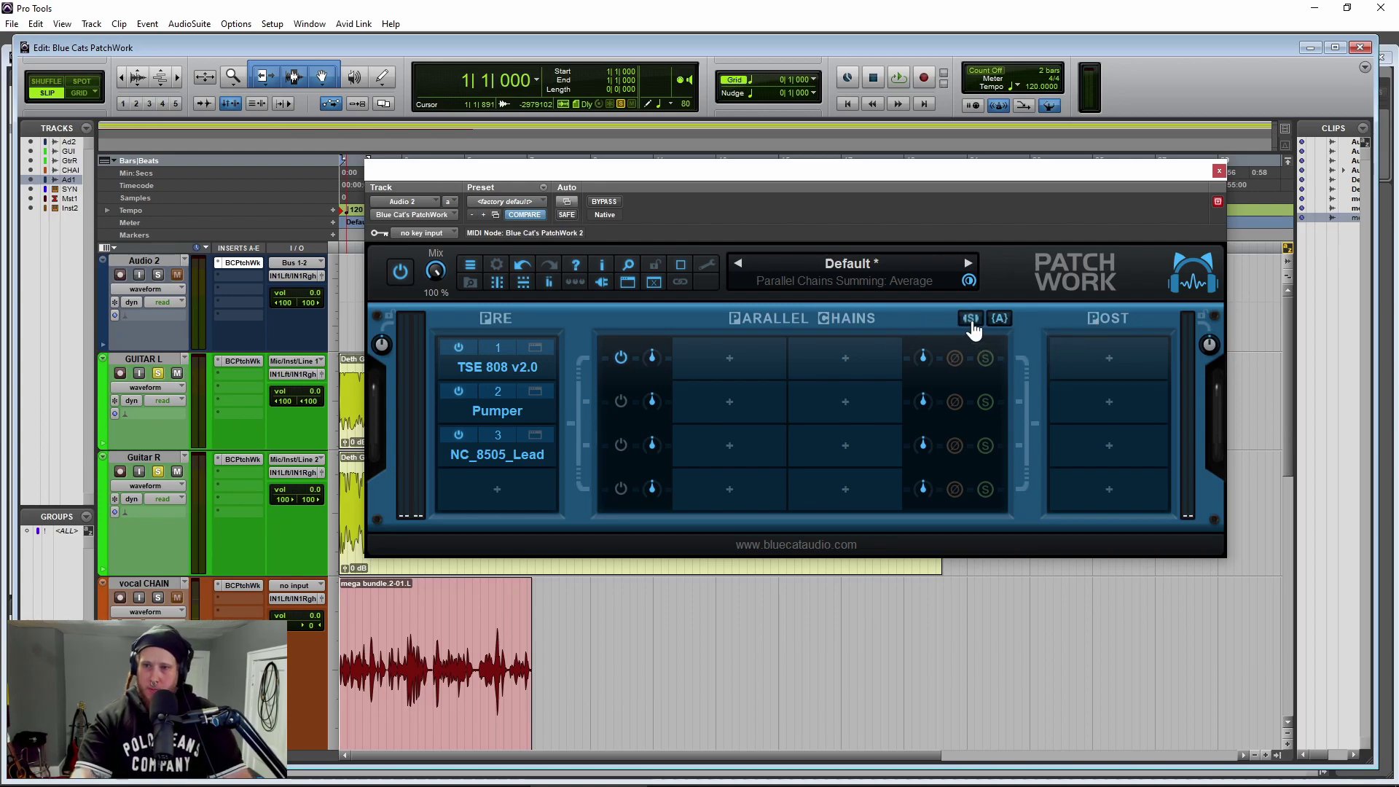
drag(969, 282, 999, 165)
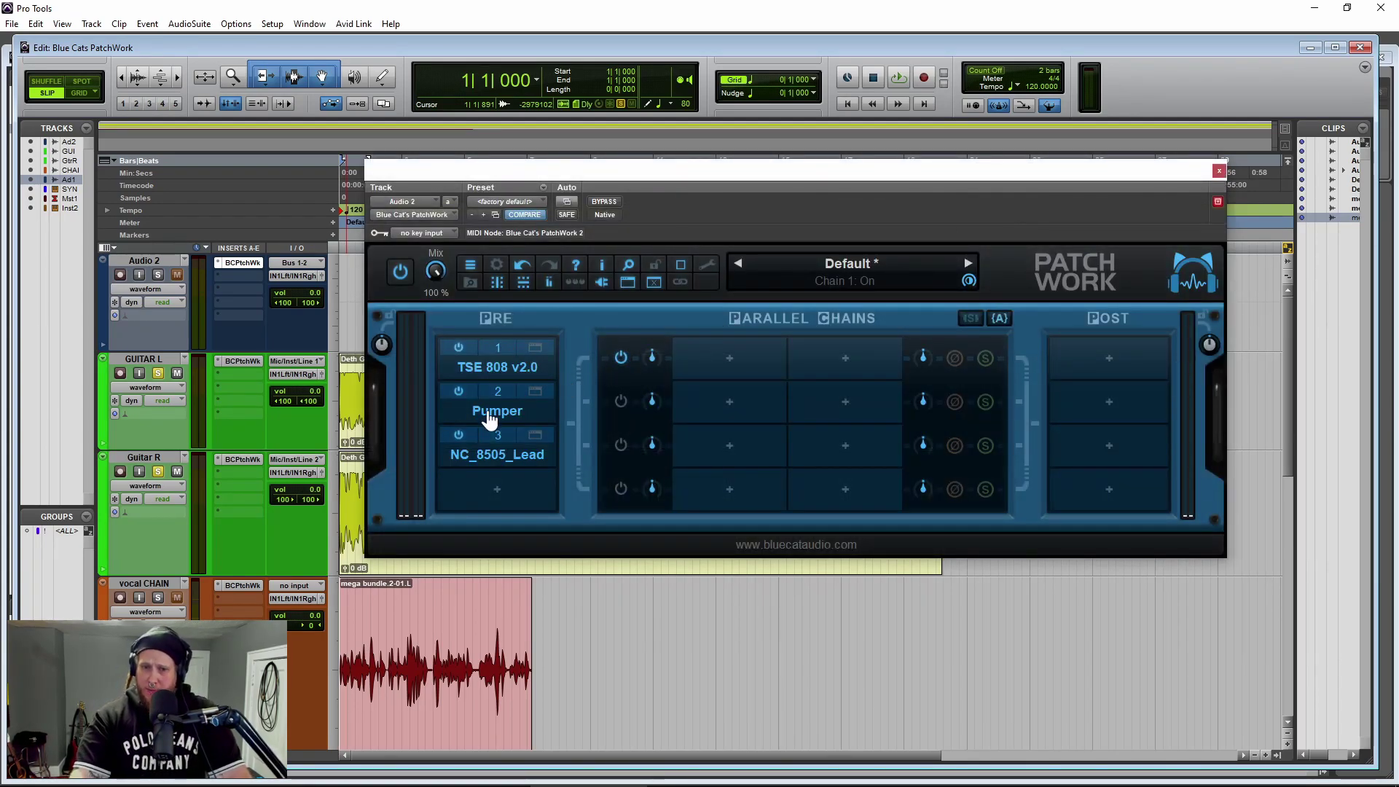
Open the TSE 808 v2.0 editor from the first PRE slot to view its pedal controls, and close it
drag(546, 170, 618, 120)
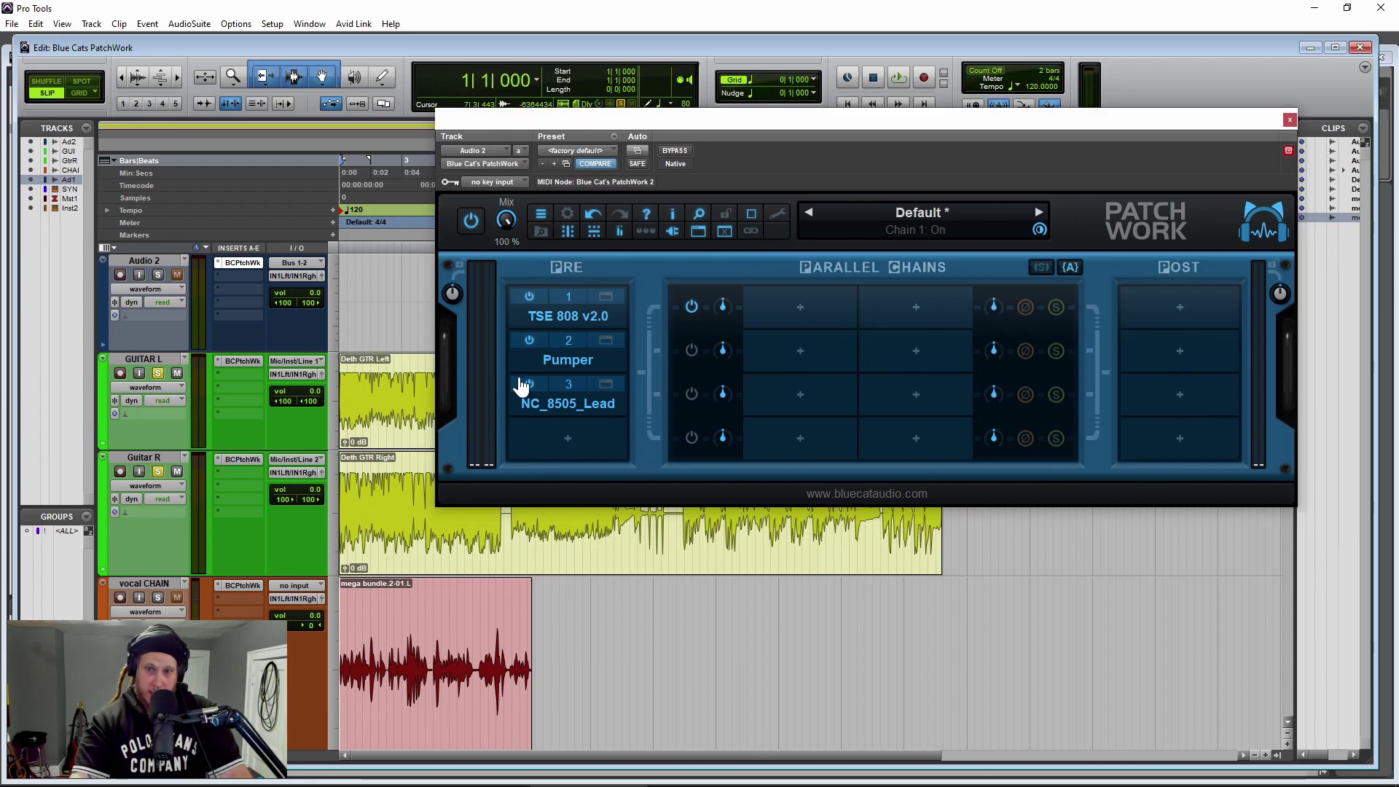
click(604, 297)
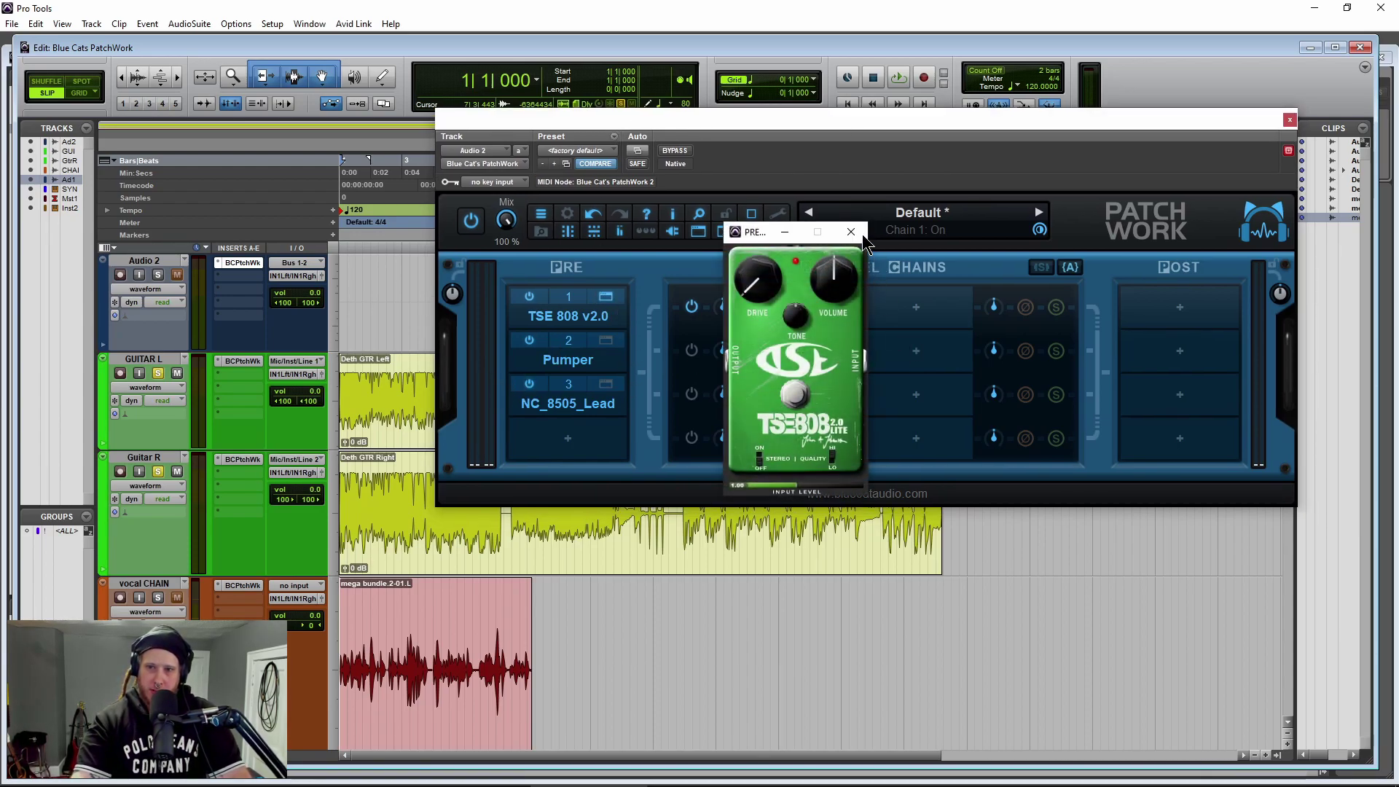
click(859, 233)
Rearrange the PRE chain so Pumper is in slot 2, TSE 808 v2.0 in slot 3 and NC_8505_Lead in slot 4
drag(583, 320, 548, 316)
drag(554, 316, 567, 379)
mouse_move(555, 441)
mouse_down()
mouse_move(550, 315)
mouse_move(566, 444)
mouse_up()
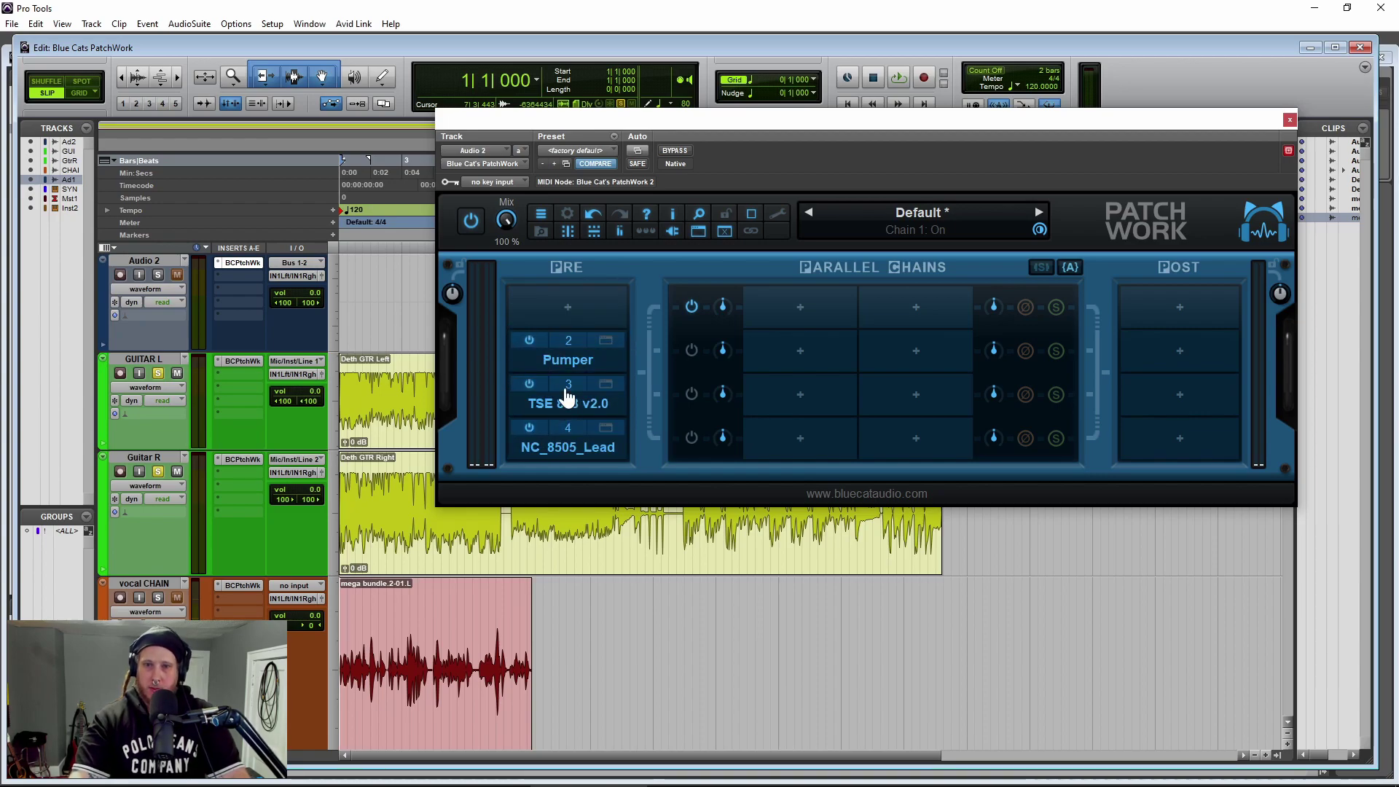
Show all the loaded plug-ins' editor windows at once, move them around, and close them all together
click(696, 237)
drag(781, 195, 690, 347)
drag(756, 235, 762, 241)
click(725, 234)
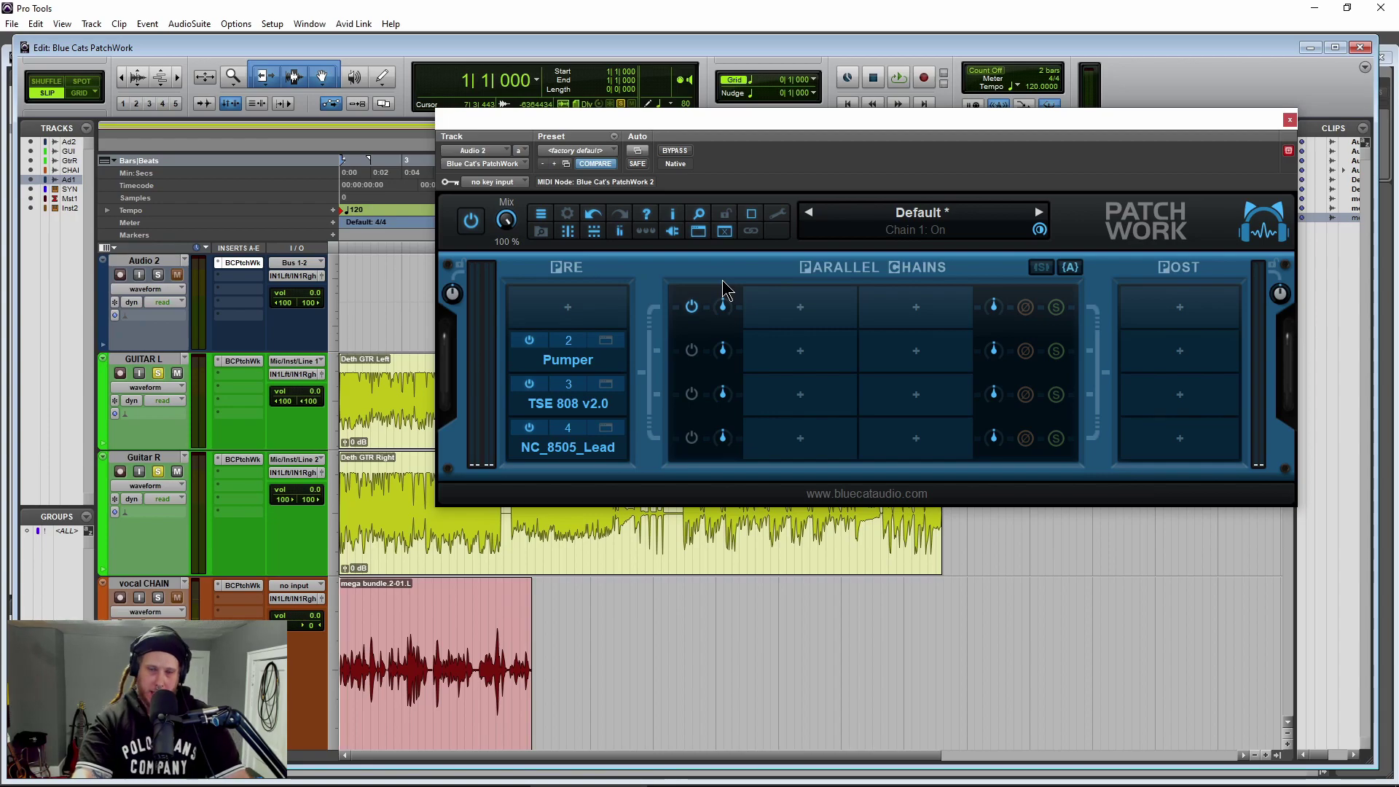
Try a 7-column slot layout for the plug-in grid and return it to 4 columns
drag(787, 123, 727, 125)
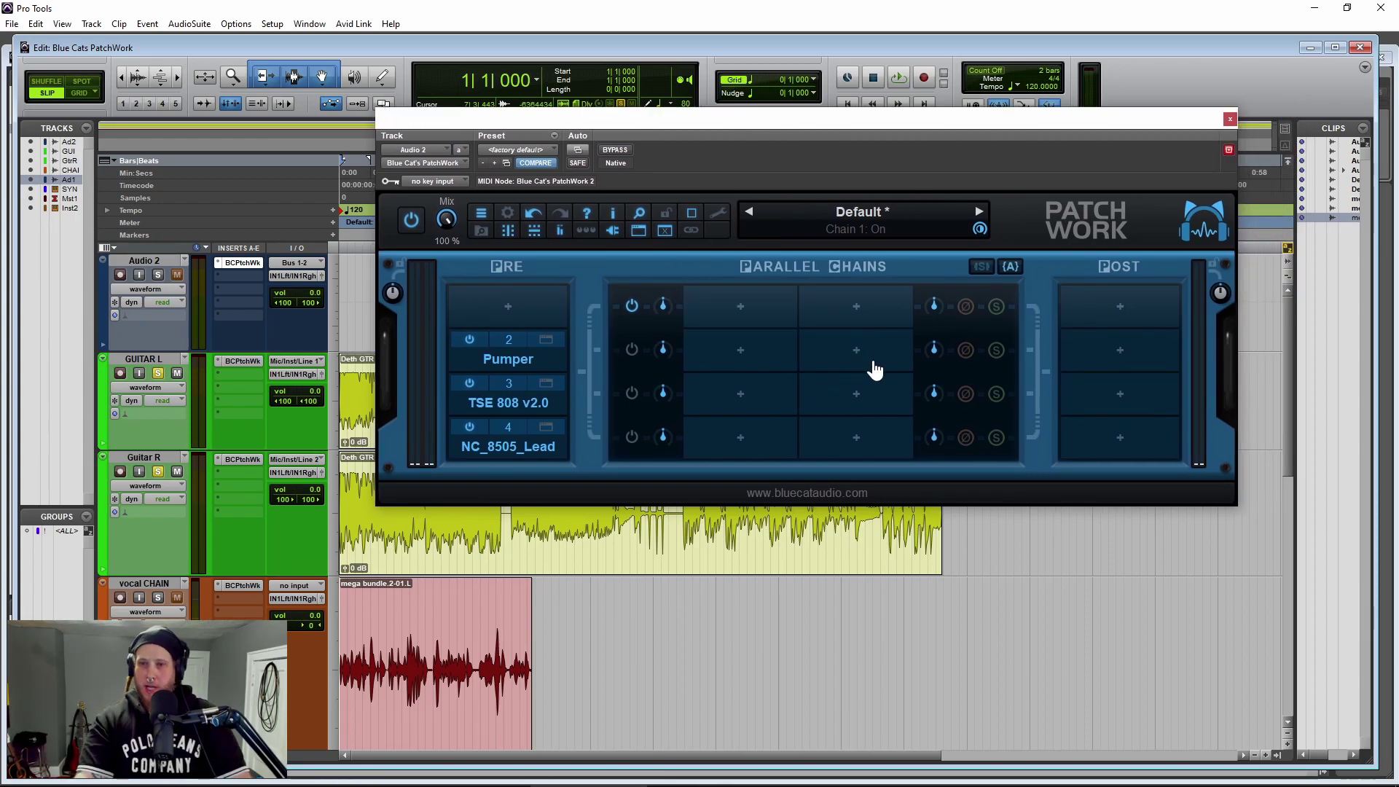
click(510, 232)
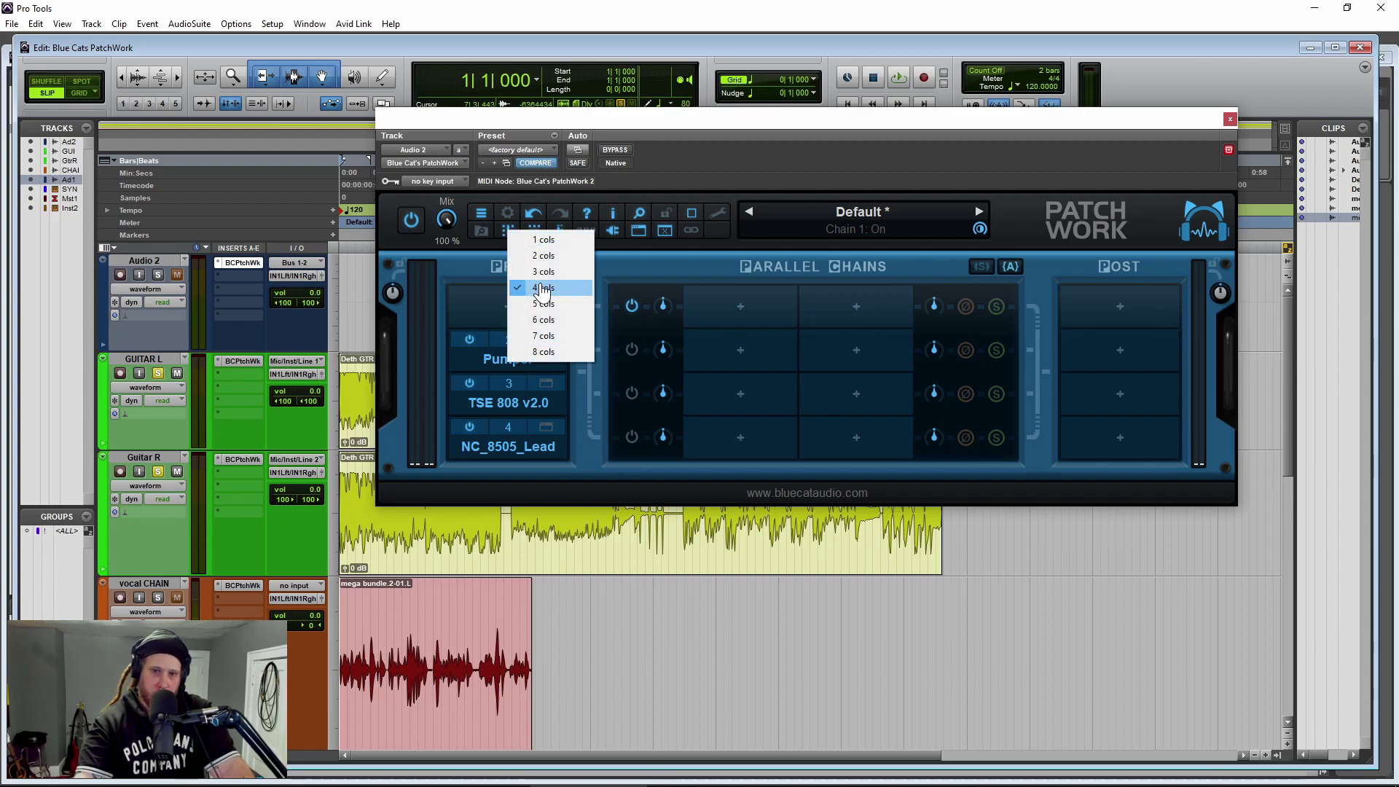
click(562, 342)
drag(840, 121, 726, 114)
drag(1066, 129, 1016, 142)
click(362, 239)
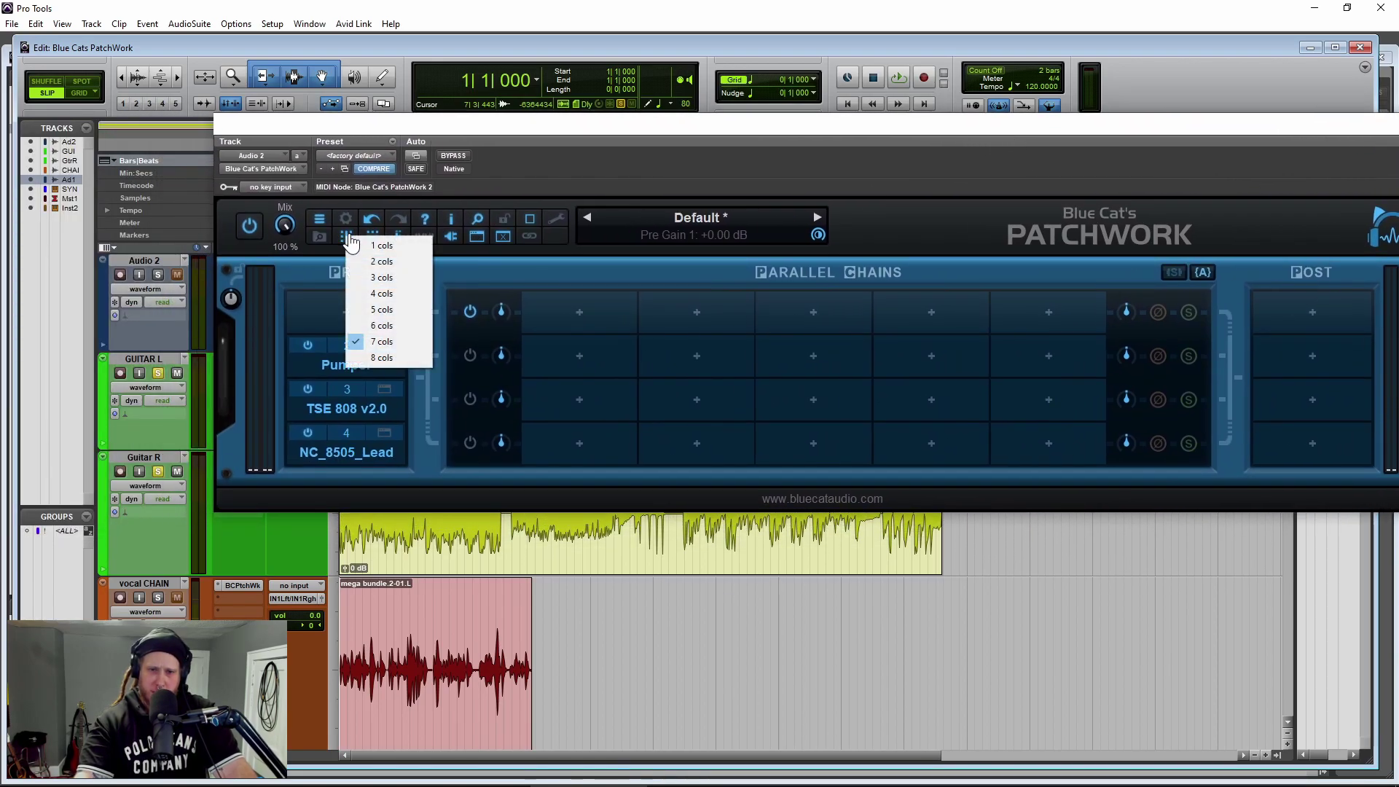
click(372, 301)
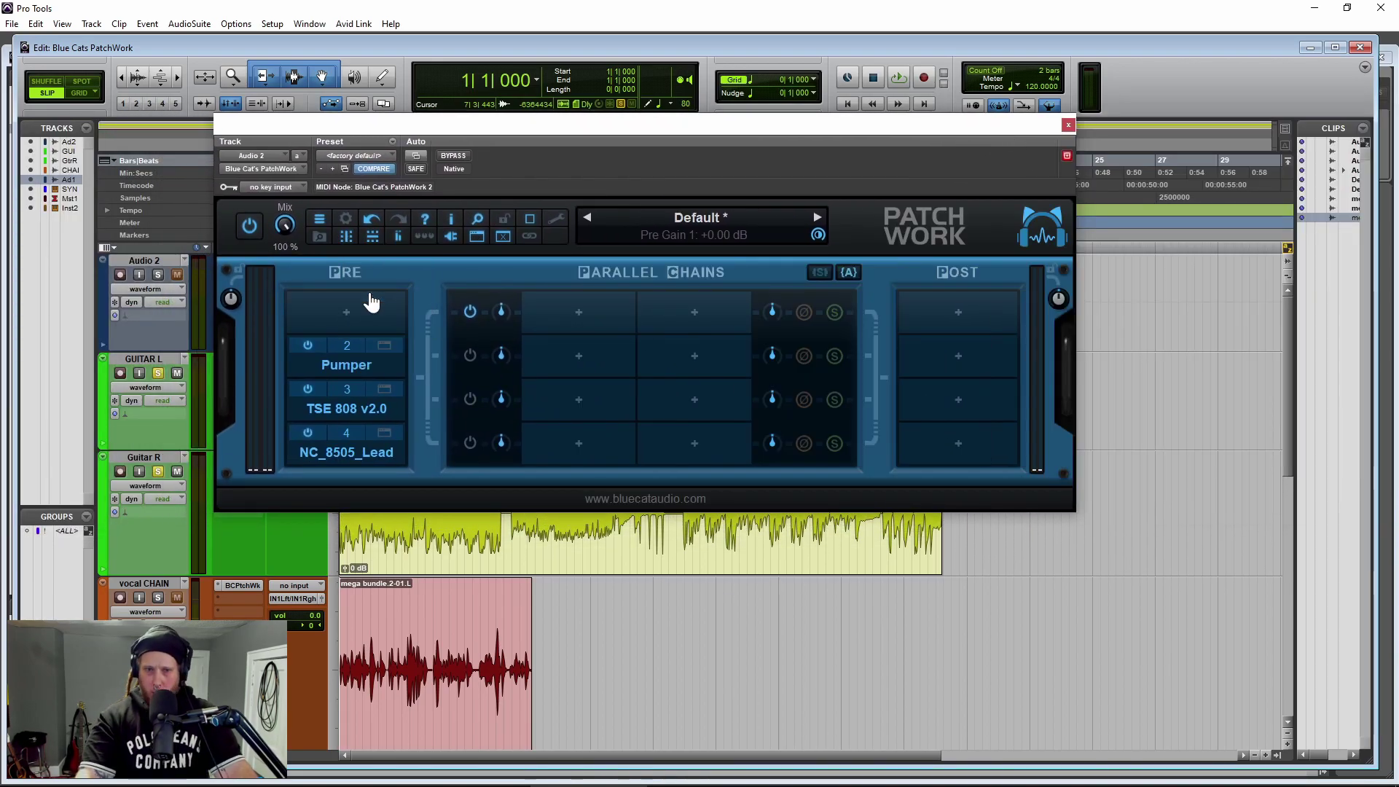
Reduce the plug-in grid to 1 row and expand it to 7 rows
click(399, 238)
click(401, 241)
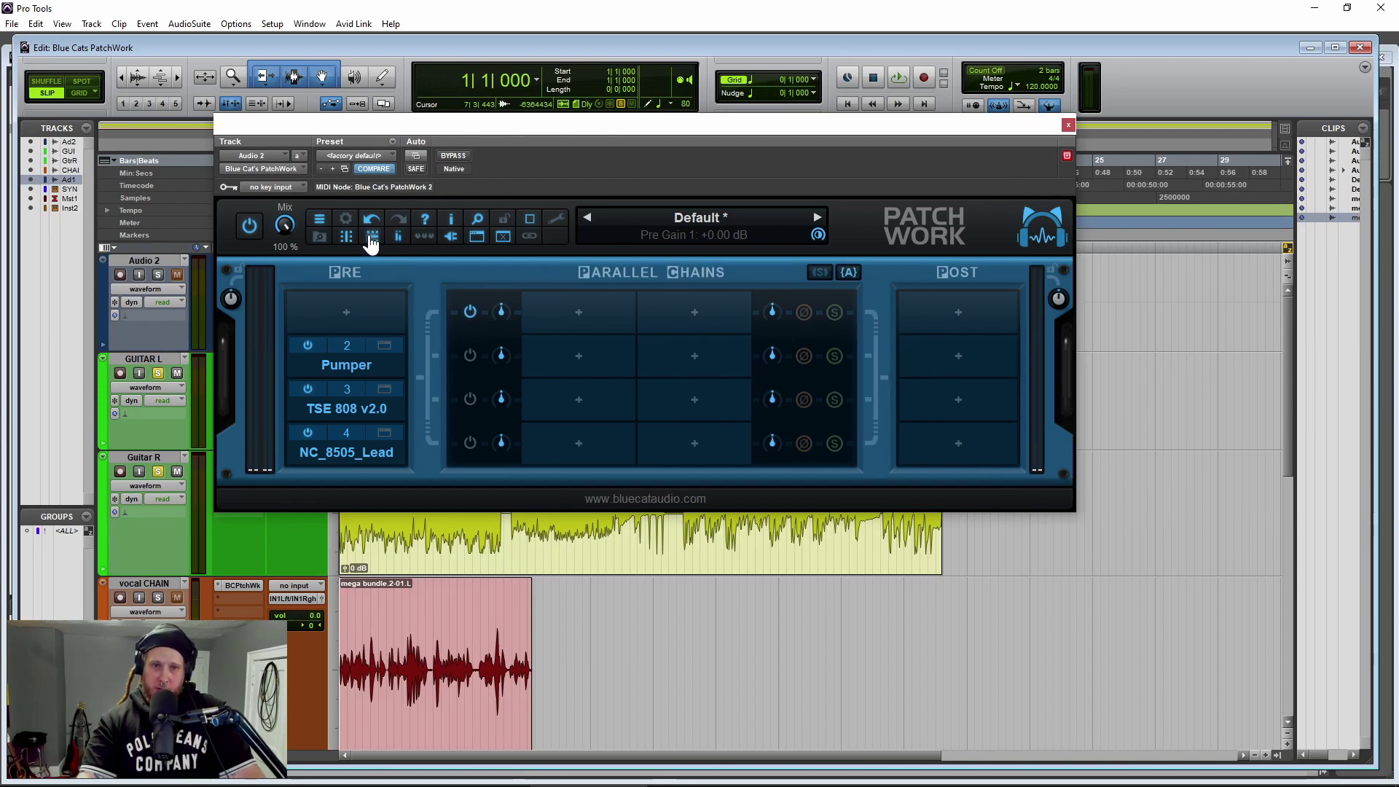
click(372, 237)
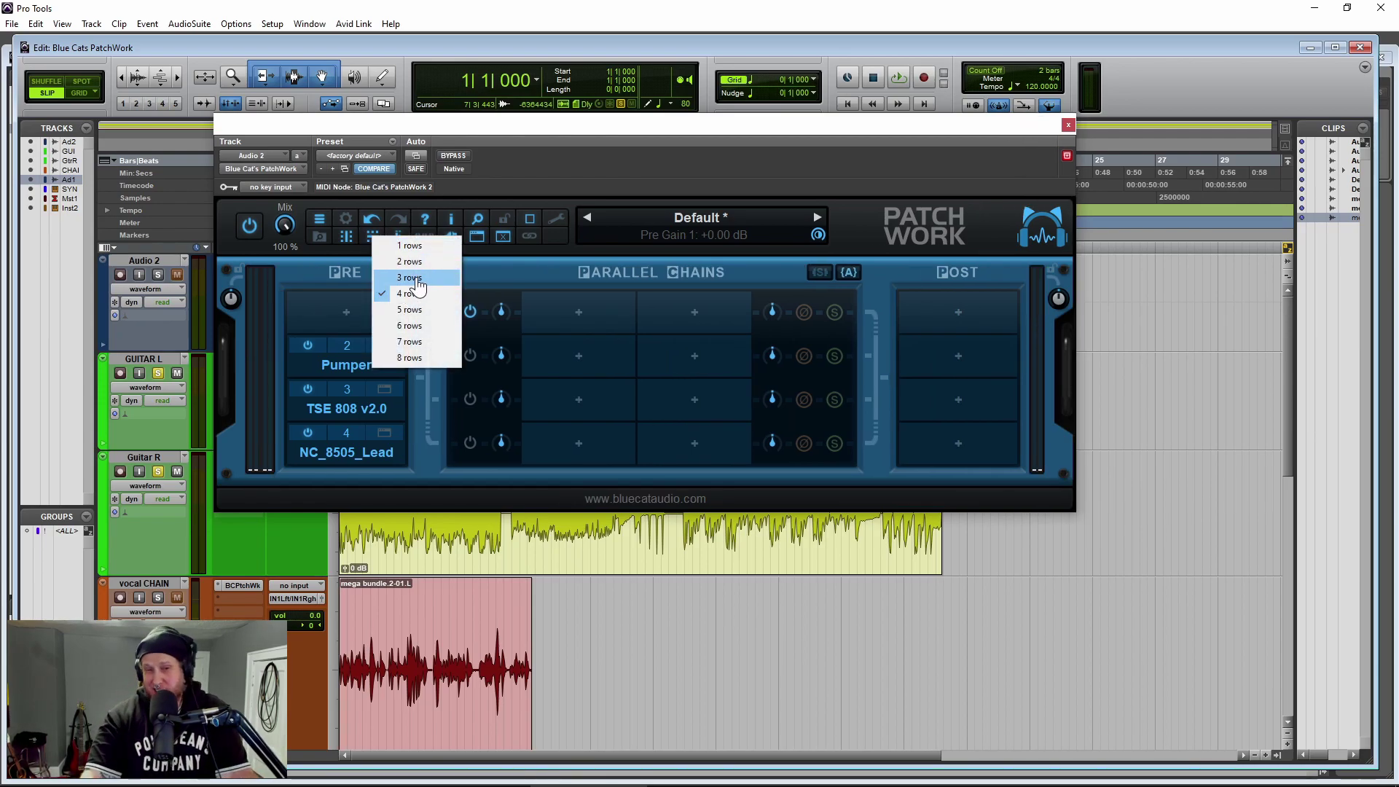
click(410, 246)
drag(554, 135, 616, 146)
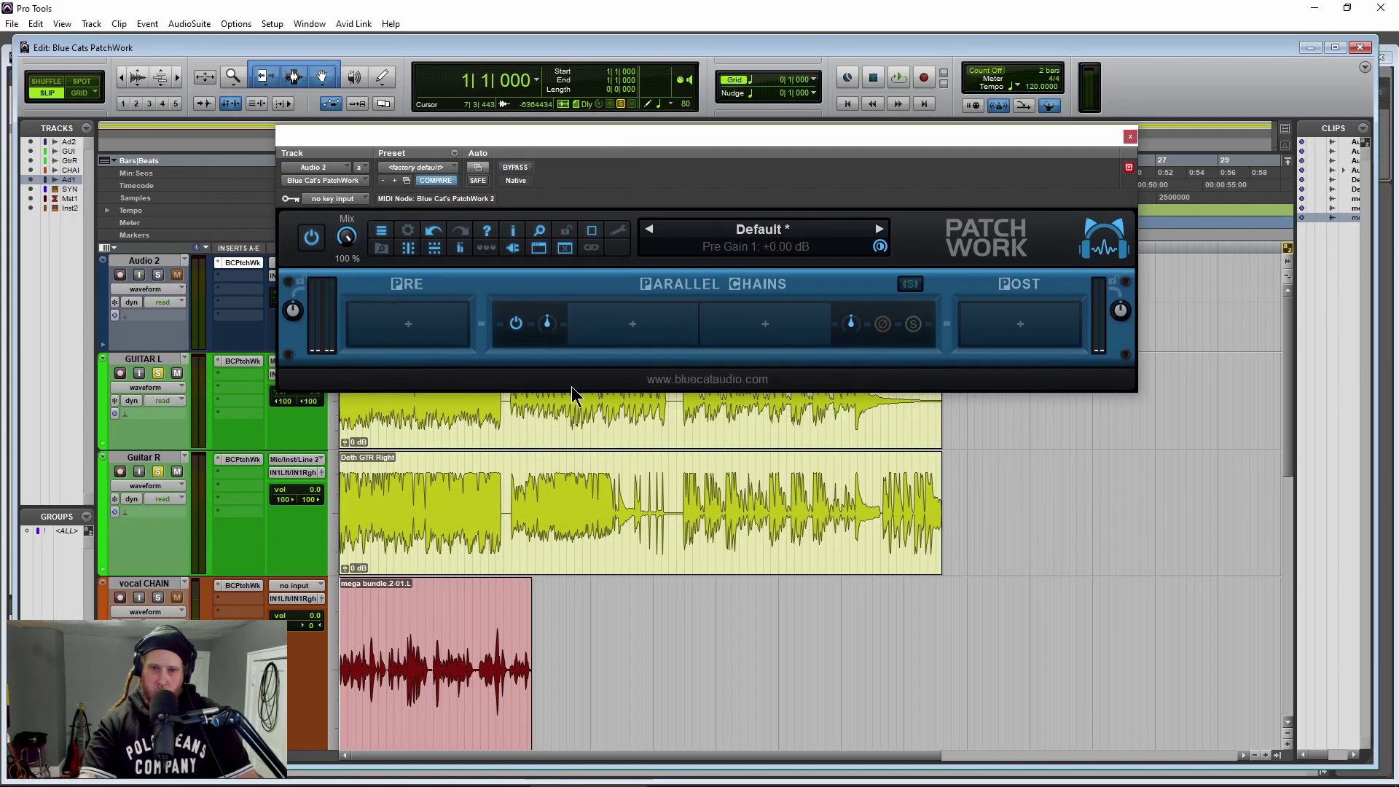
click(435, 247)
click(460, 356)
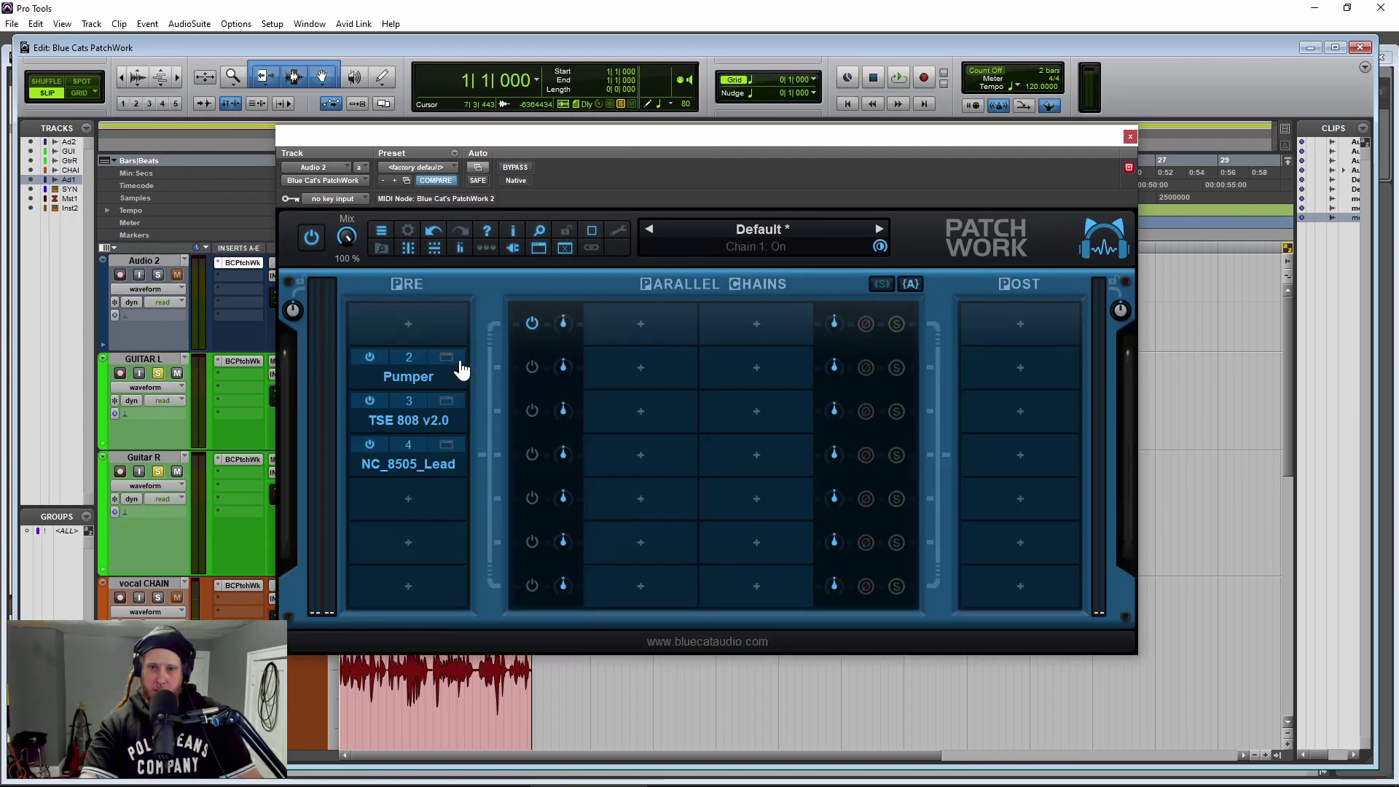
Show and hide the mapped controls section, and hide and restore the plug-in slots
drag(615, 130, 648, 120)
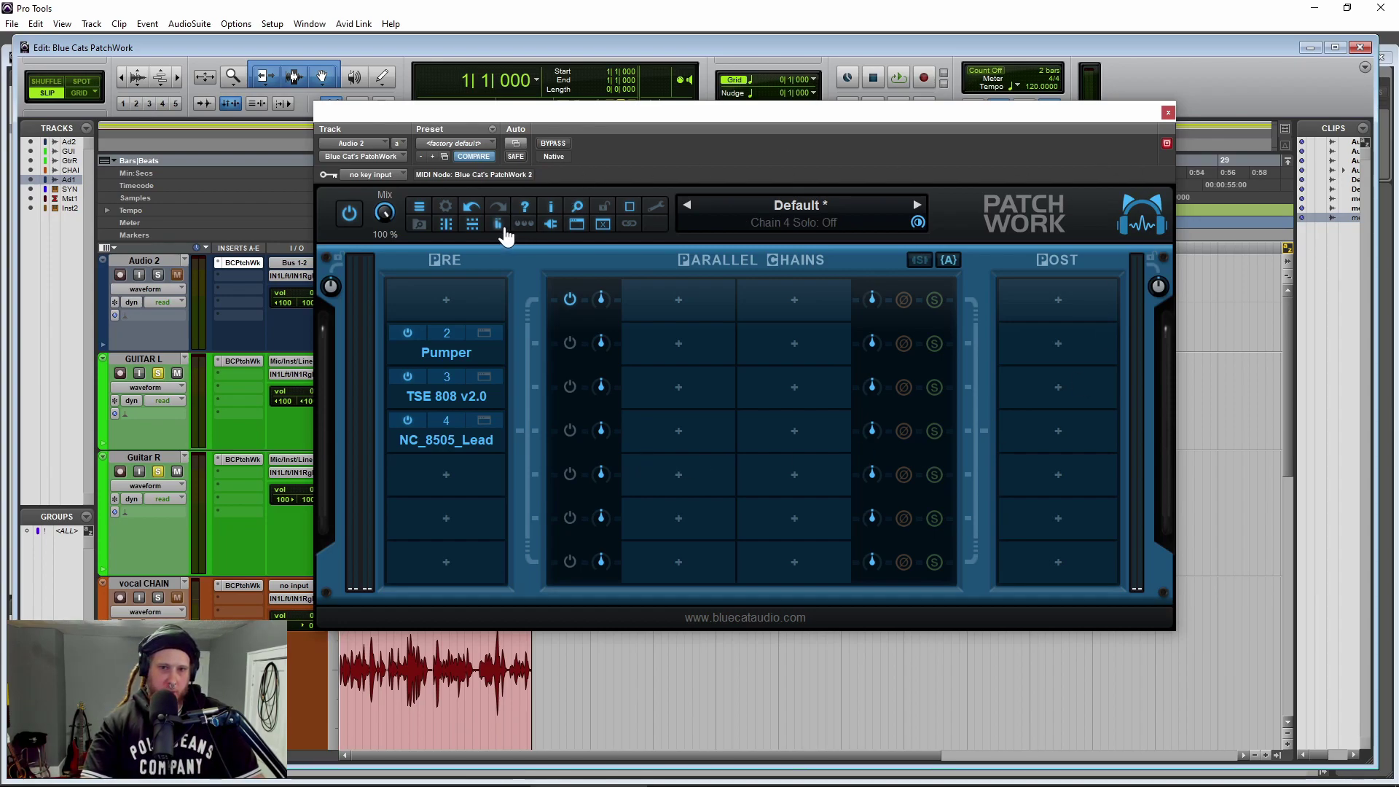
click(529, 225)
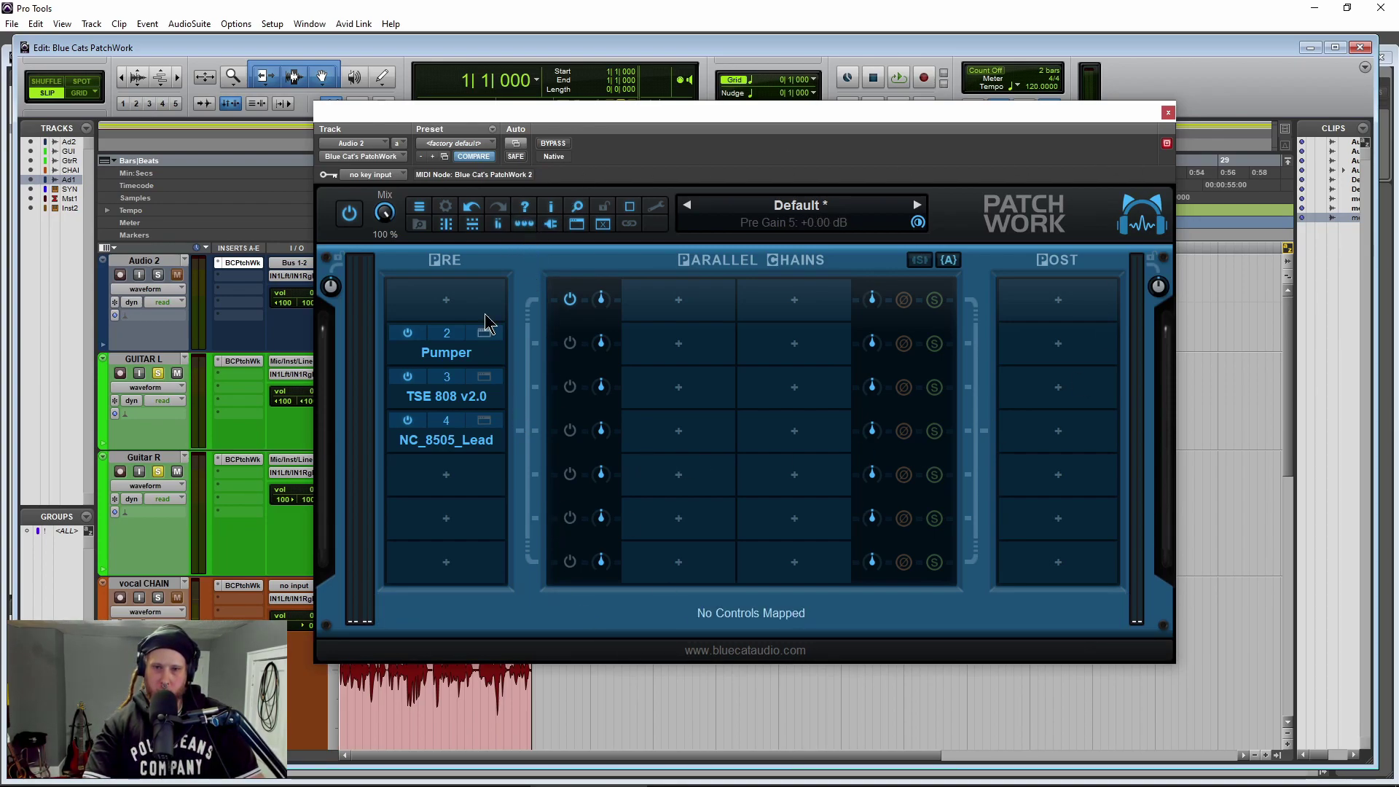
click(524, 224)
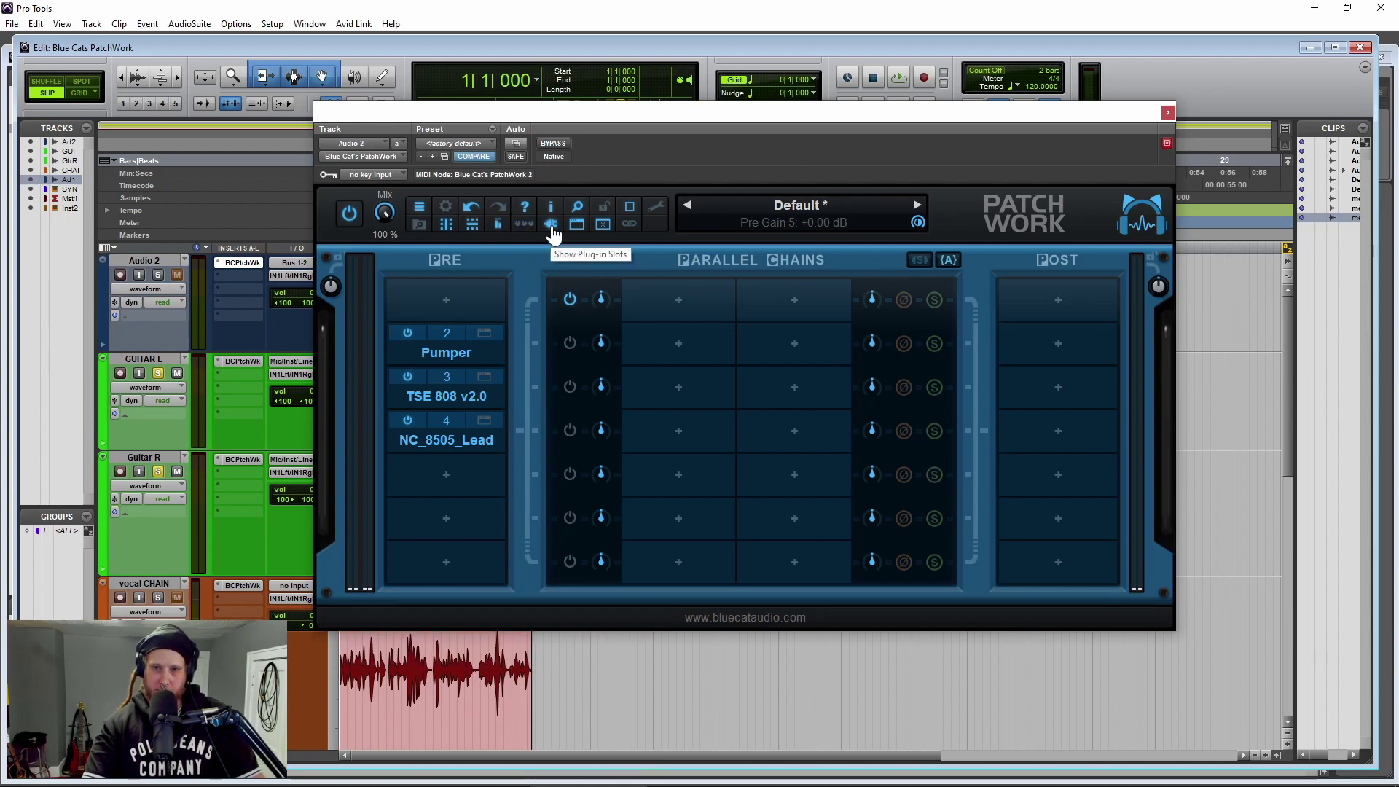
click(551, 226)
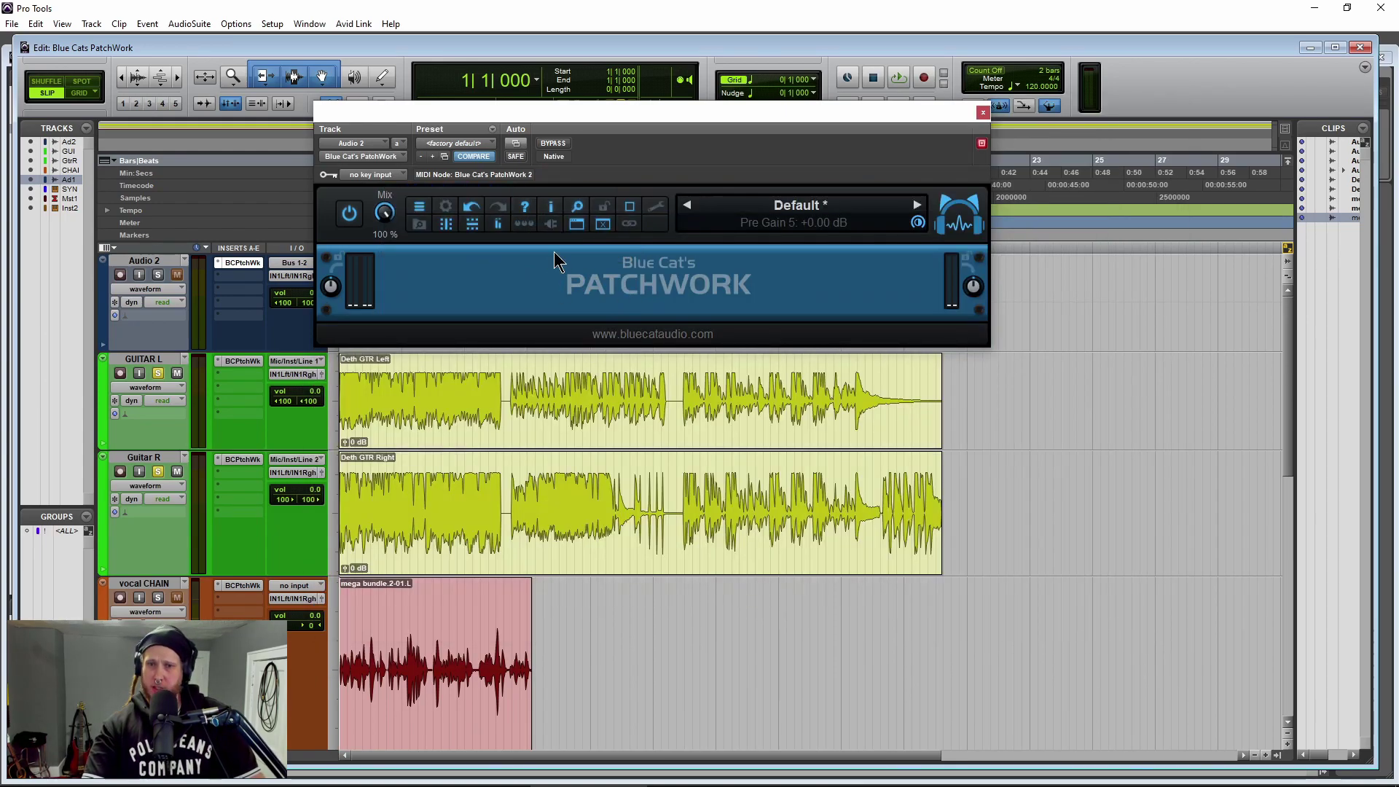
click(551, 224)
Open the preset browser, look through the Factory Presets folder, return to the main preset list and close the browser
drag(486, 121, 366, 112)
click(503, 229)
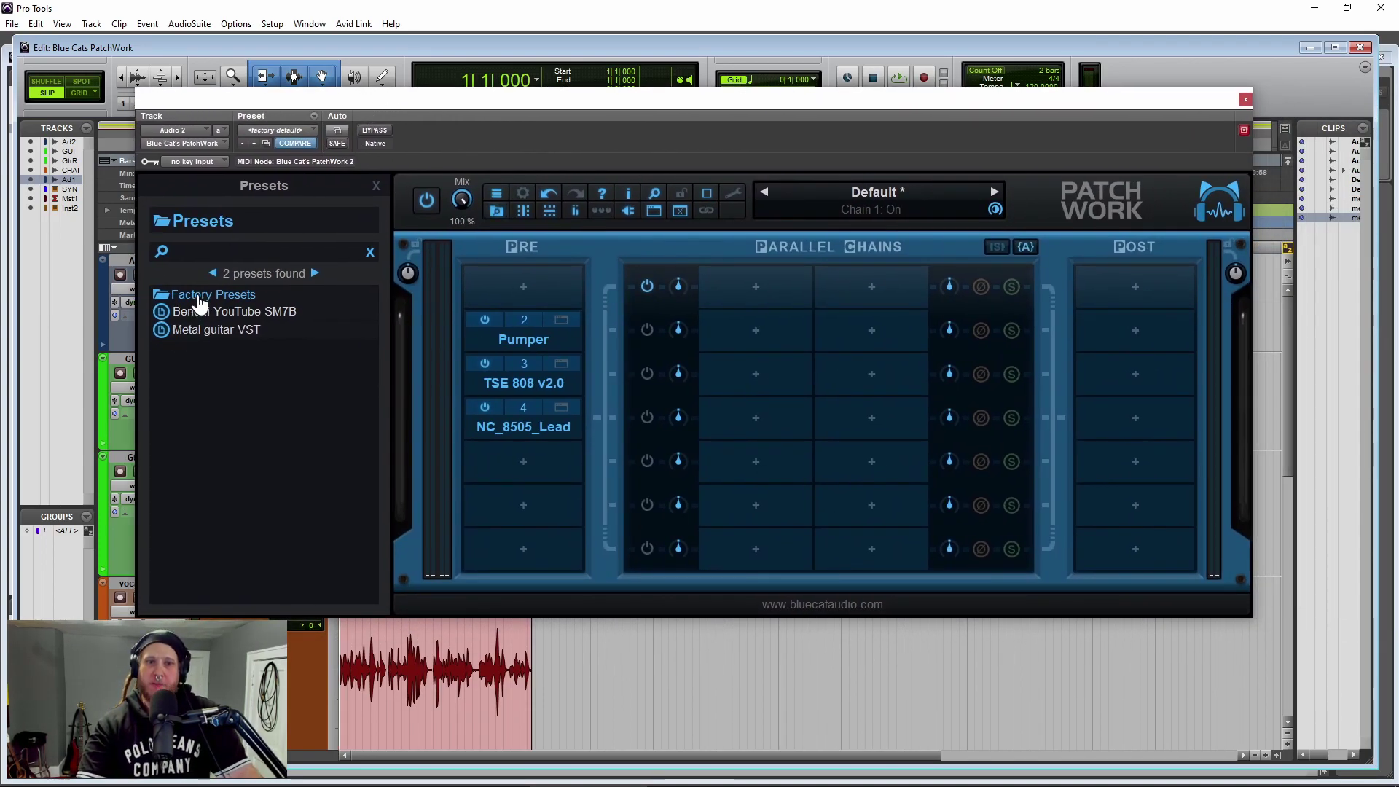
click(198, 303)
scroll(201, 468, down, 3)
scroll(198, 469, up, 3)
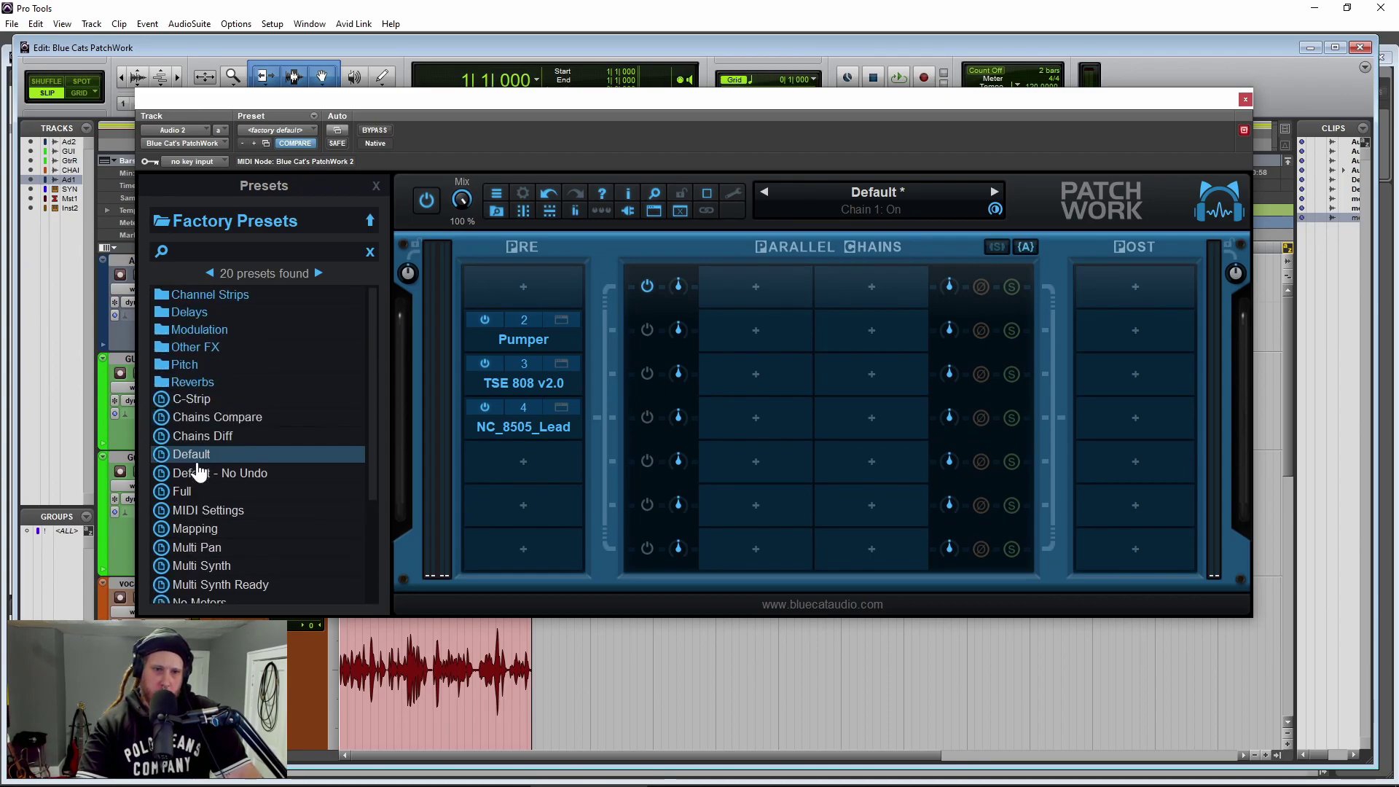
click(370, 221)
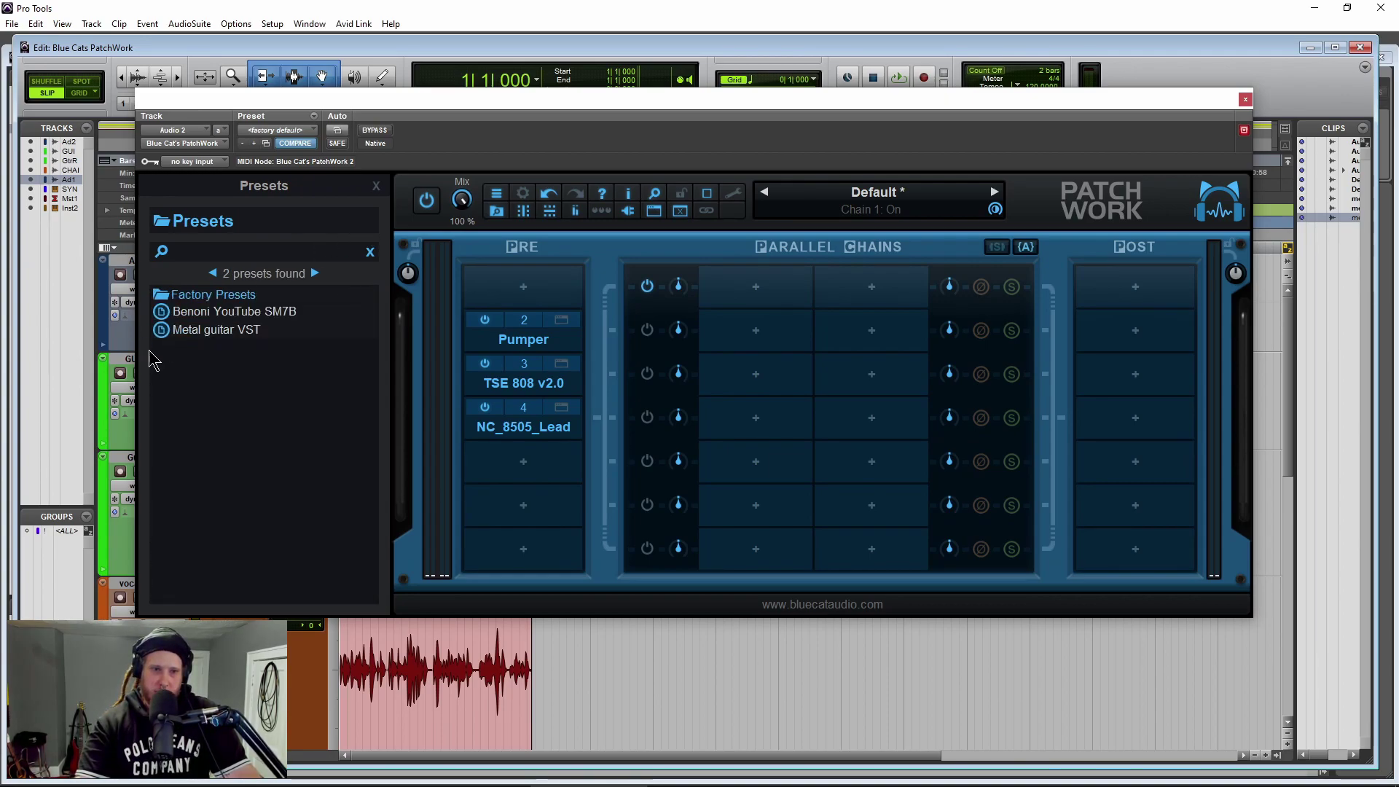
click(497, 211)
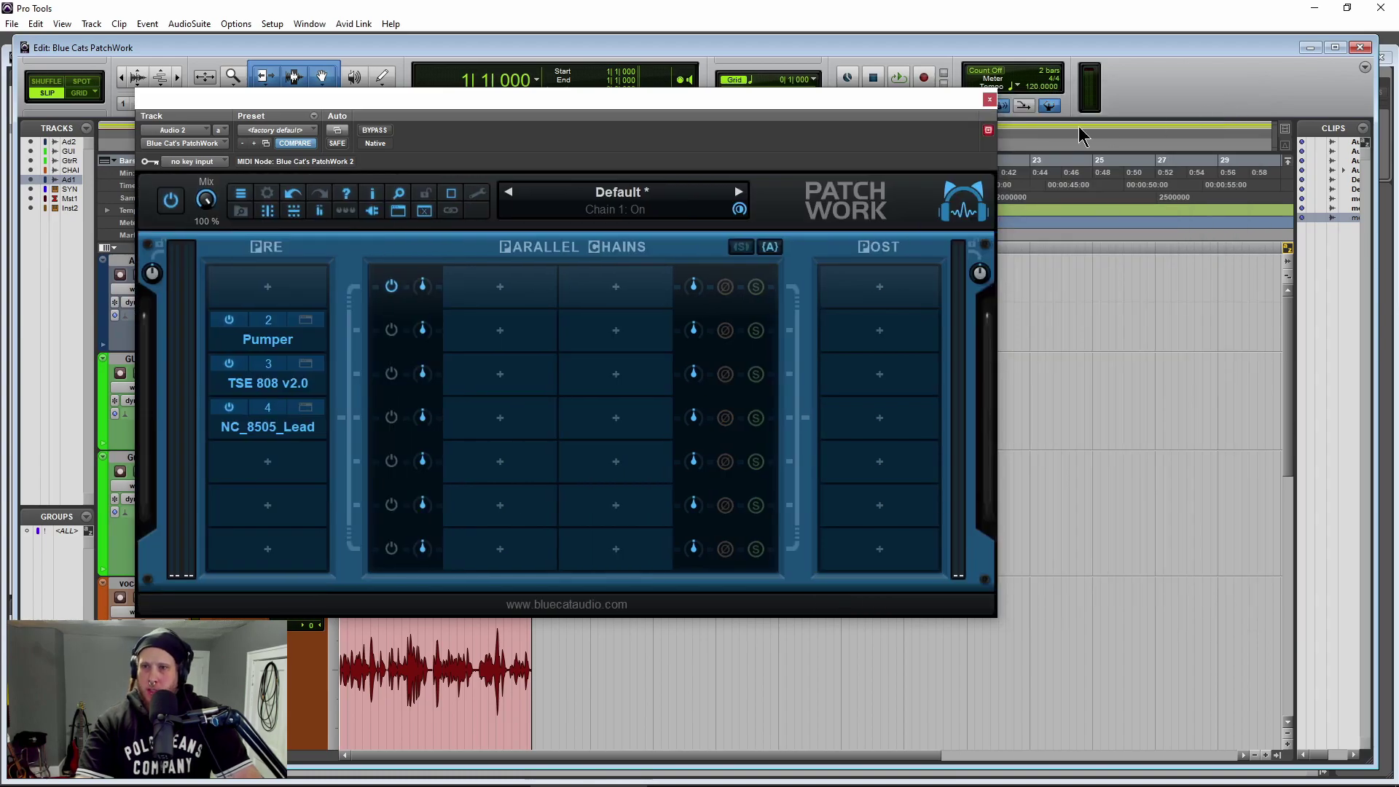
Close the PatchWork window on Audio 2 and open the PatchWork insert on the GUITAR L track
drag(868, 102, 1057, 126)
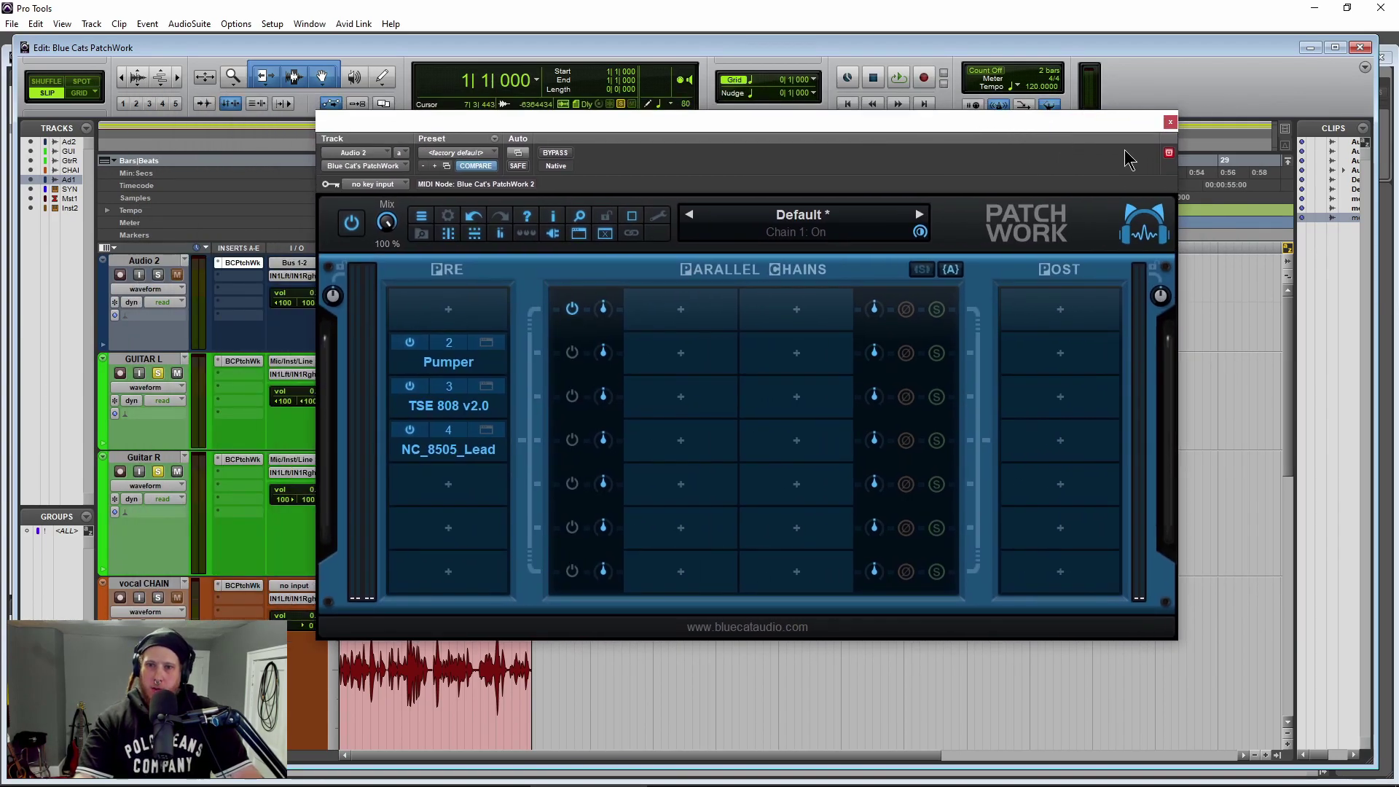
click(1168, 123)
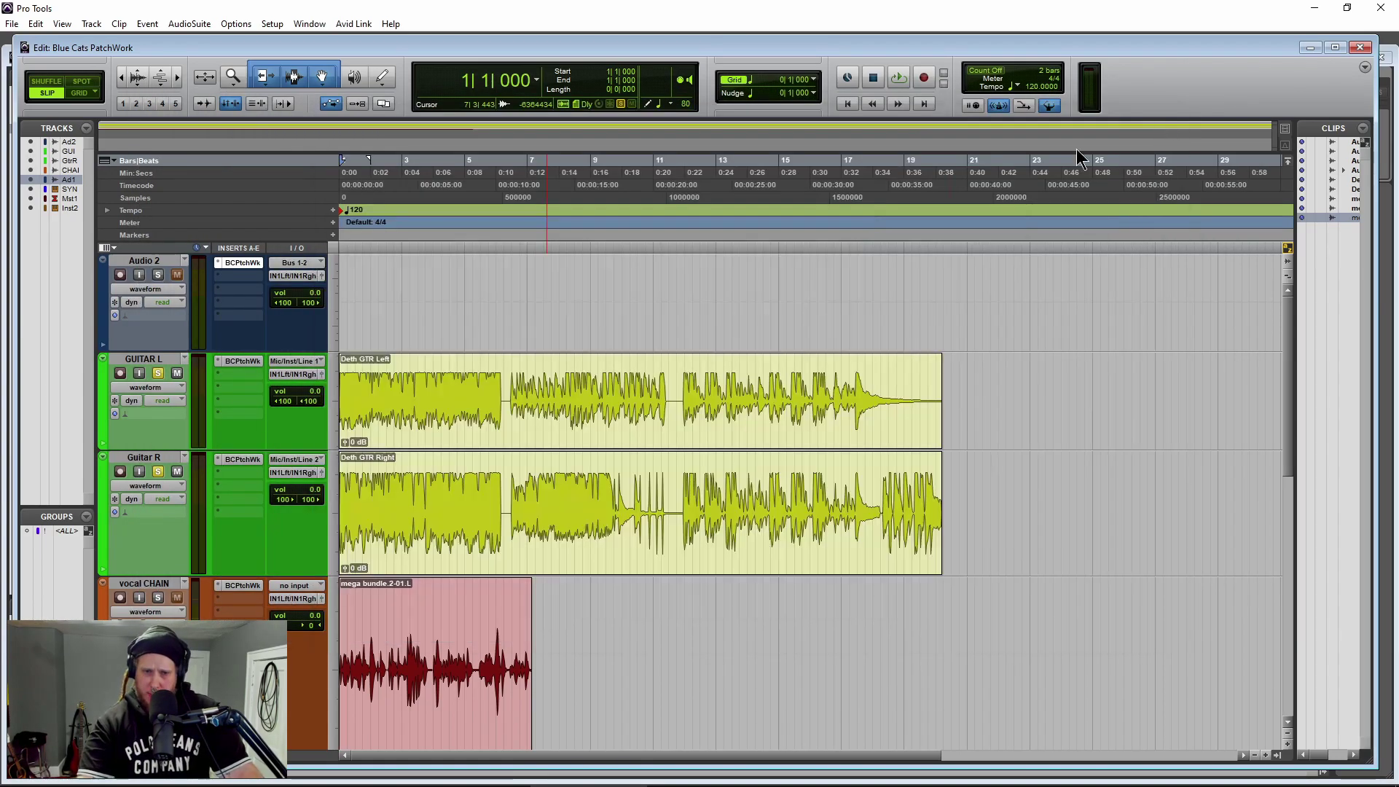
click(248, 360)
drag(604, 121, 657, 121)
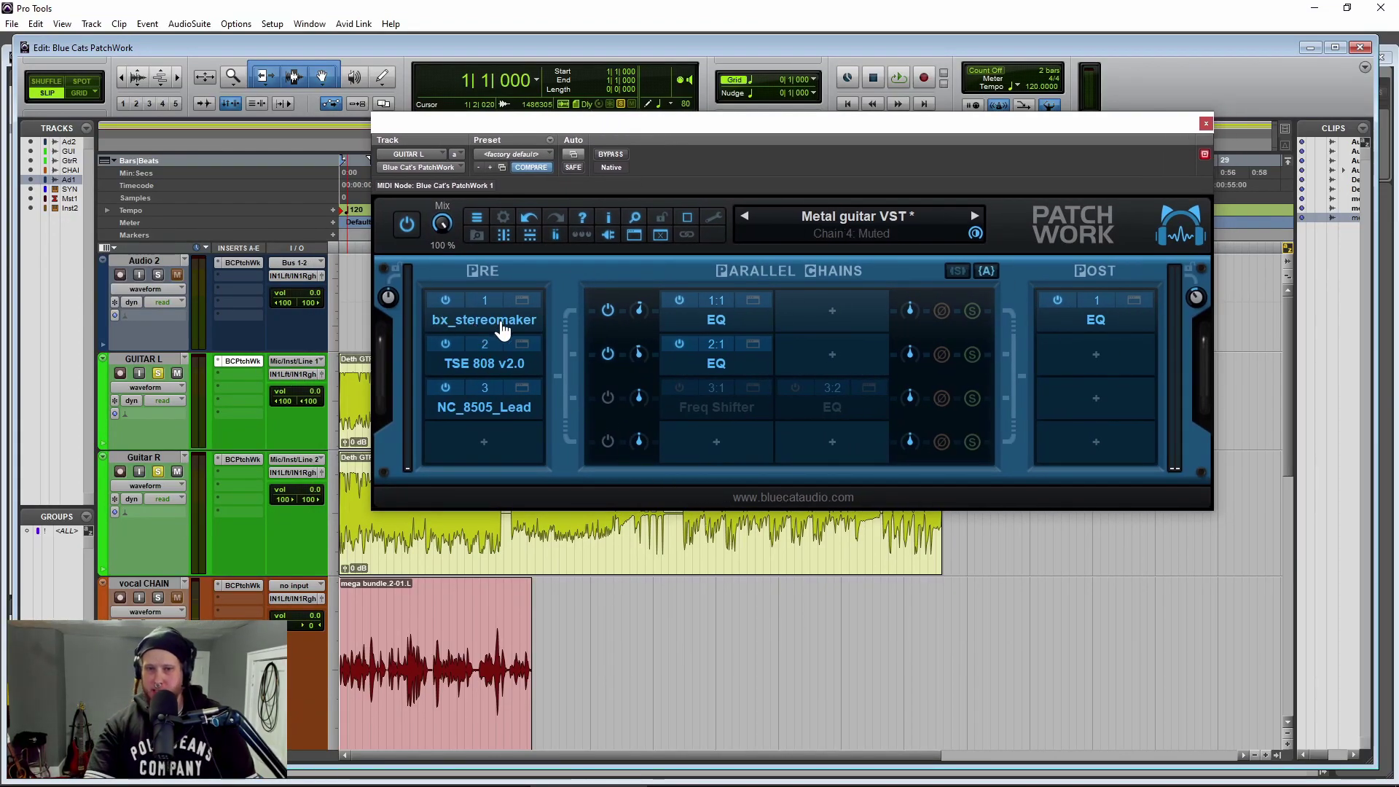
View the pre-chain plug-ins bx_stereomaker, TSE 808 v2.0 and NC_8505_Lead one by one, closing each window
click(517, 303)
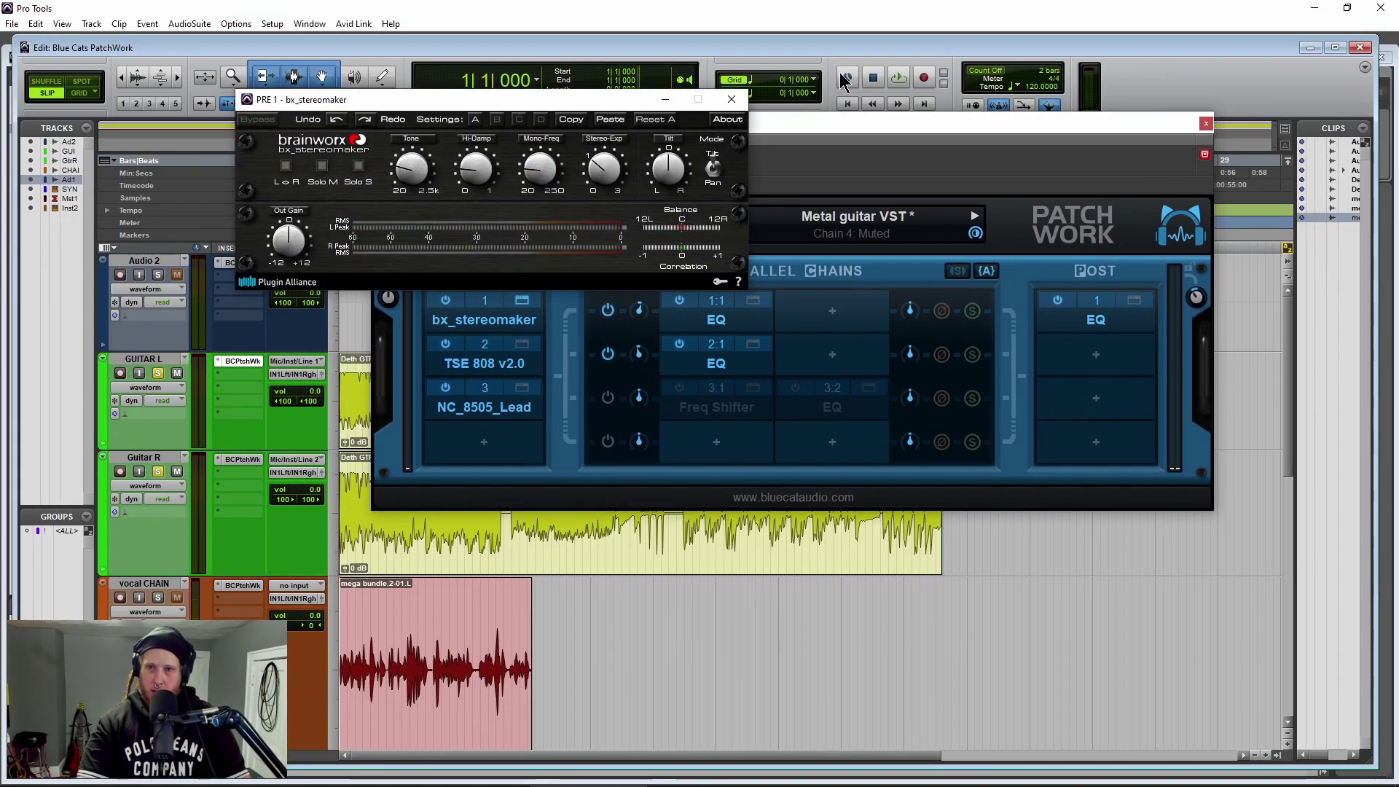
click(731, 100)
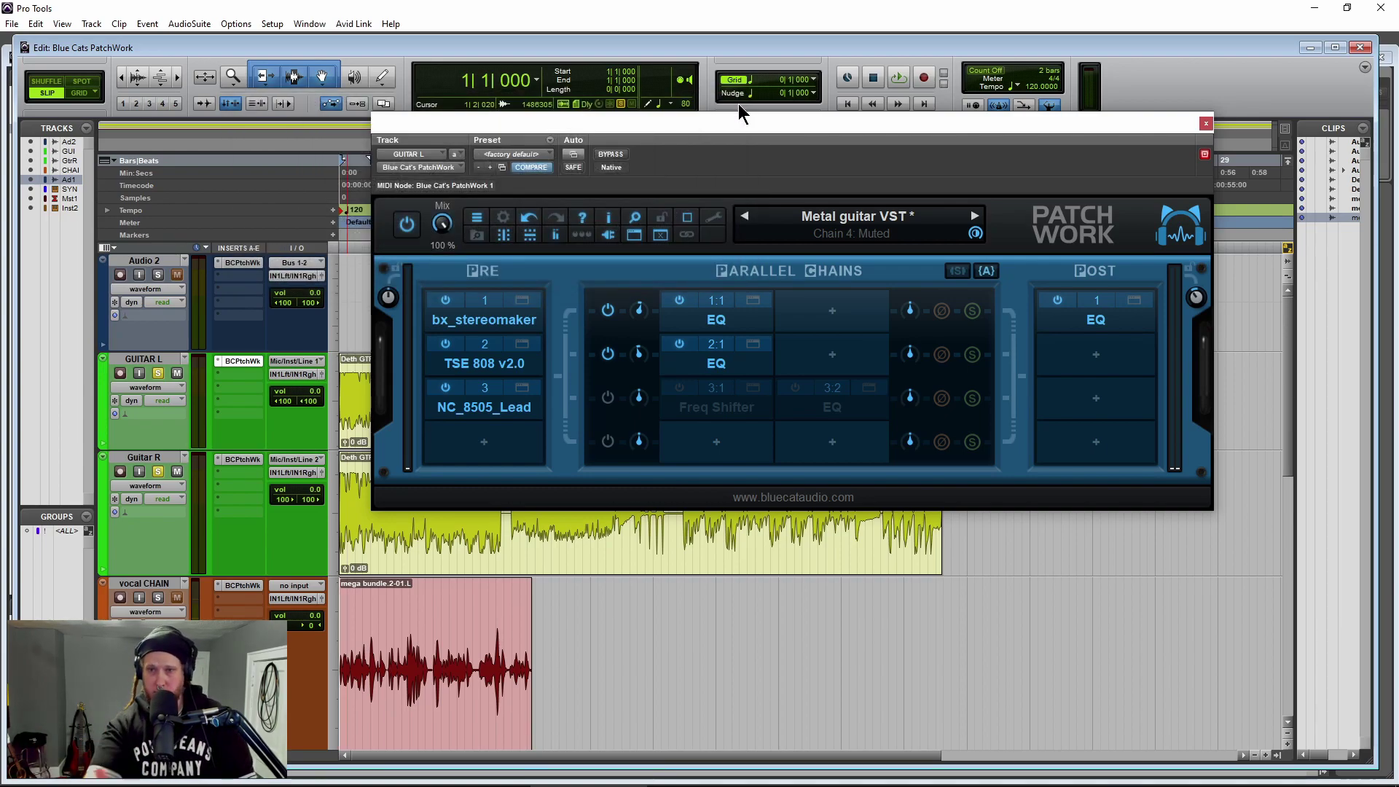
click(522, 343)
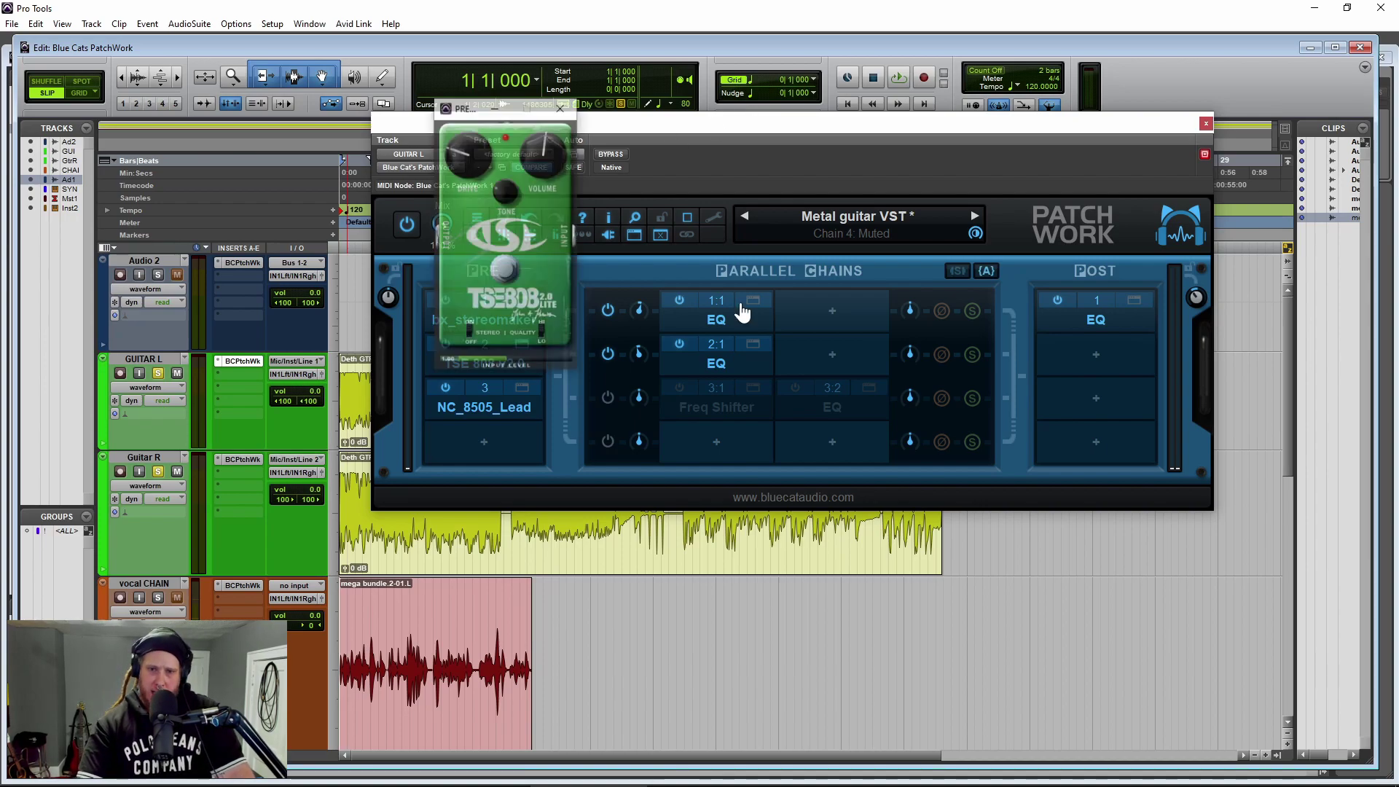
click(560, 107)
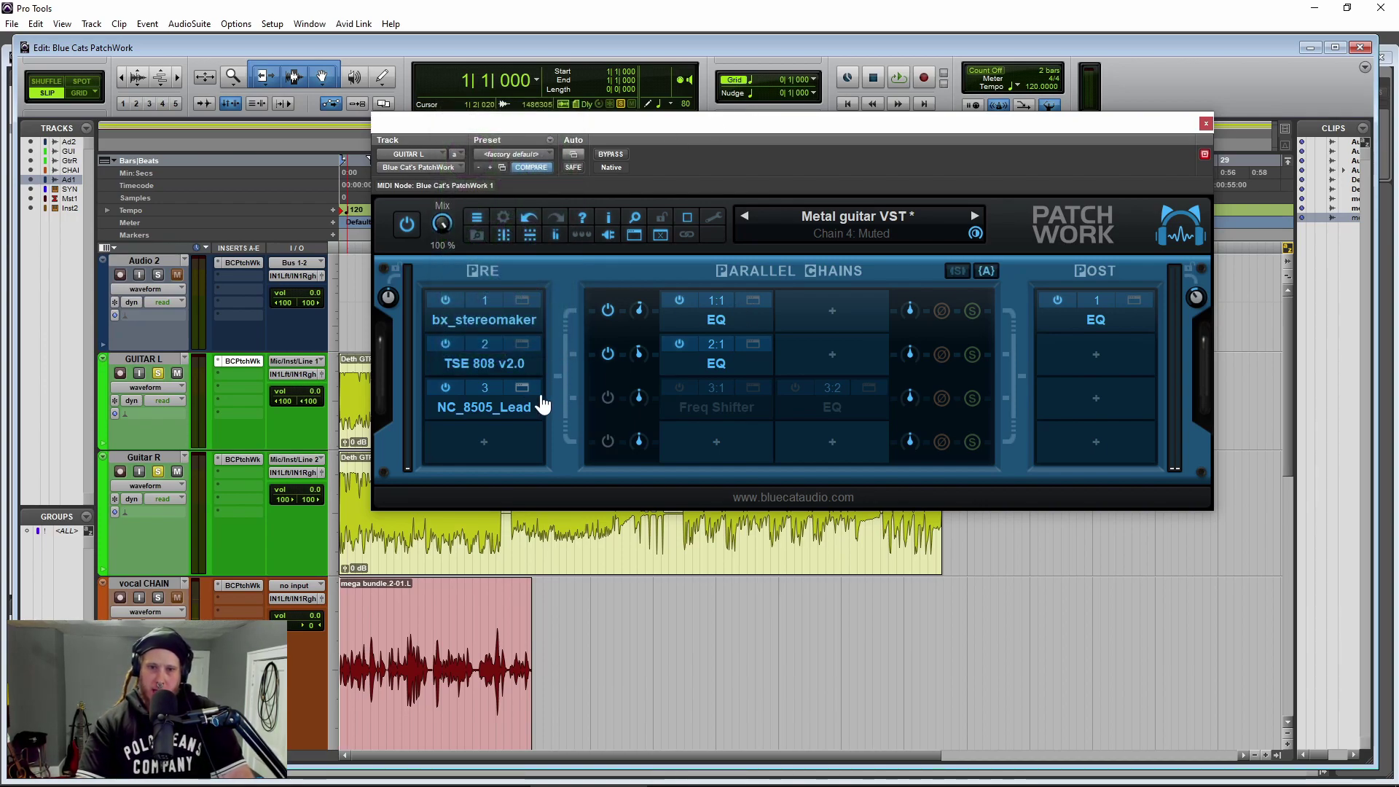
click(522, 388)
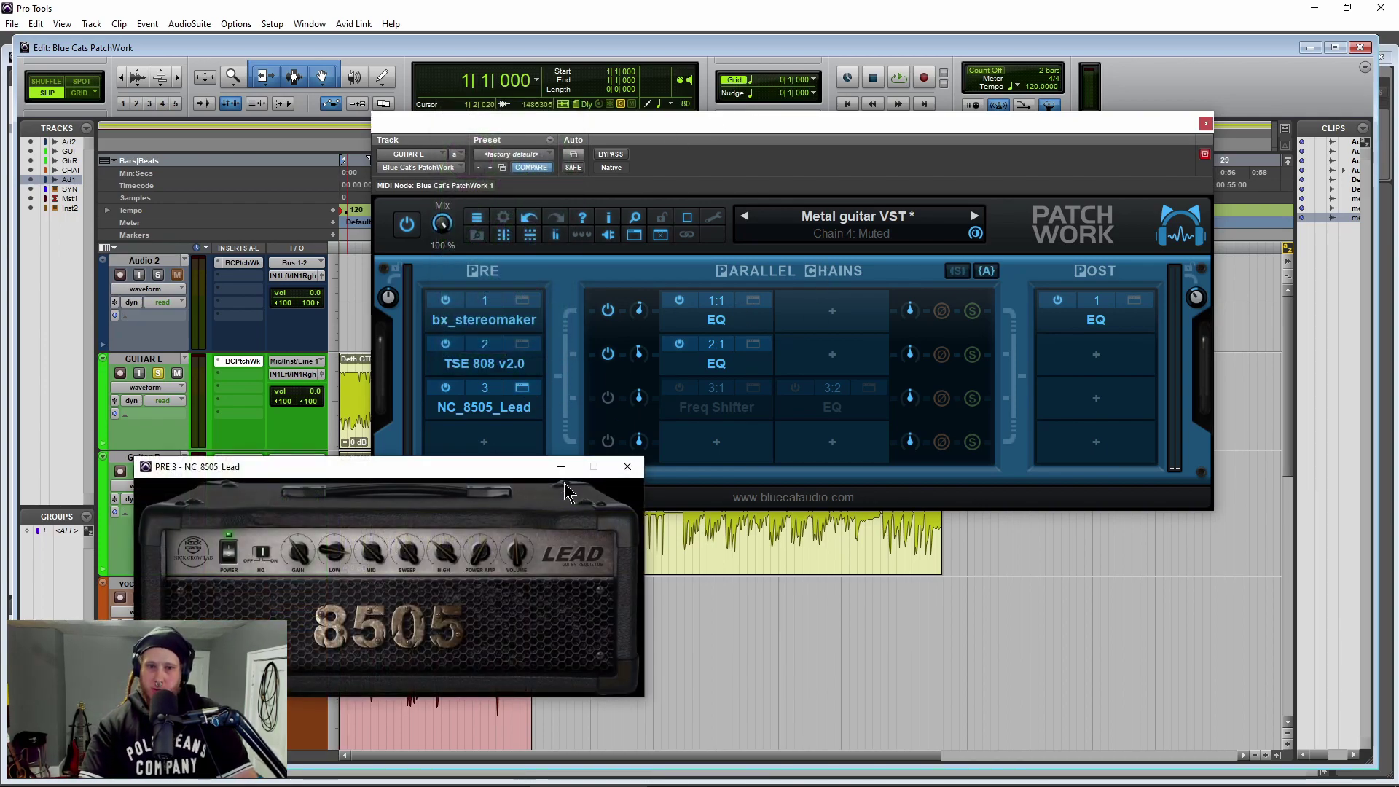
click(627, 467)
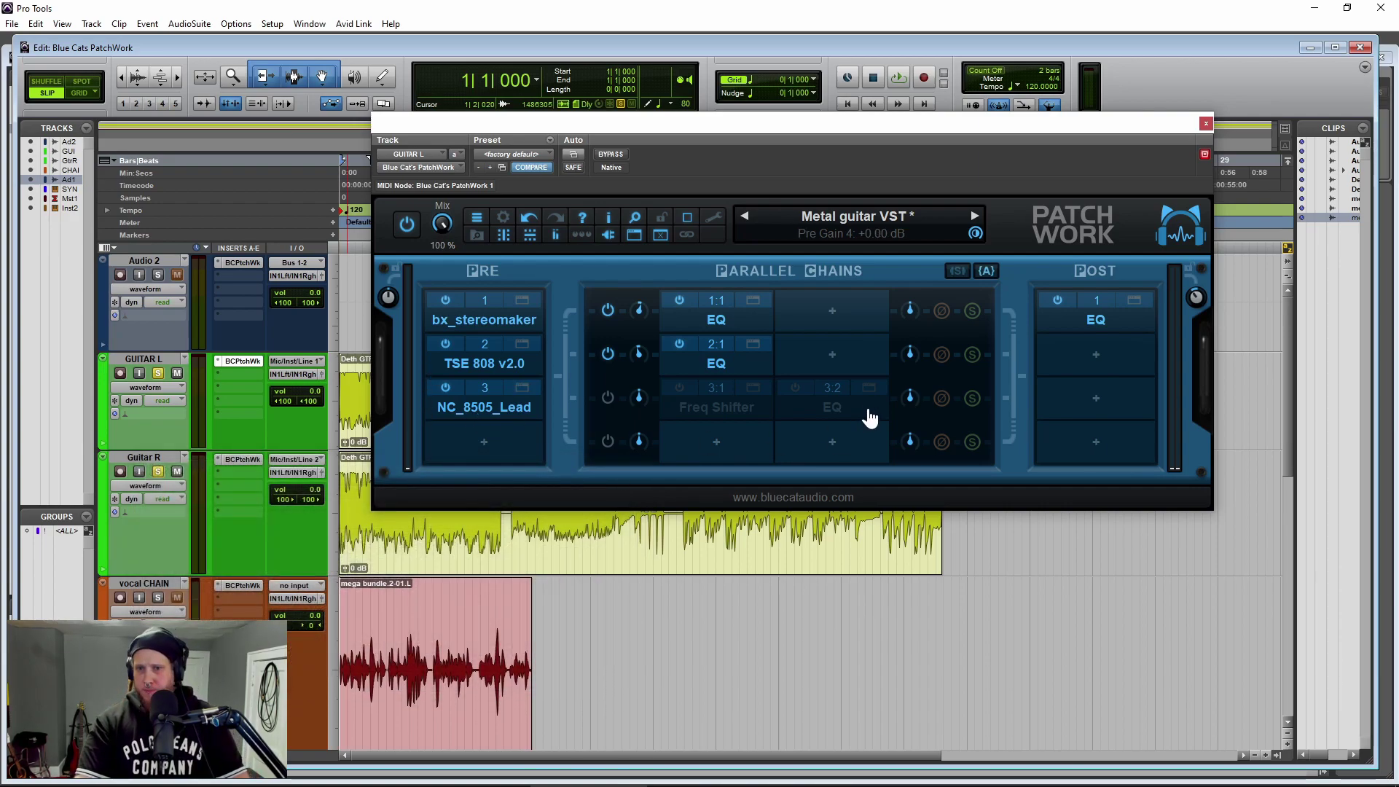
Open the EQs in parallel slots 1:1 and 2:1, arrange their windows to compare the curves, and close both
click(752, 300)
drag(781, 311, 986, 139)
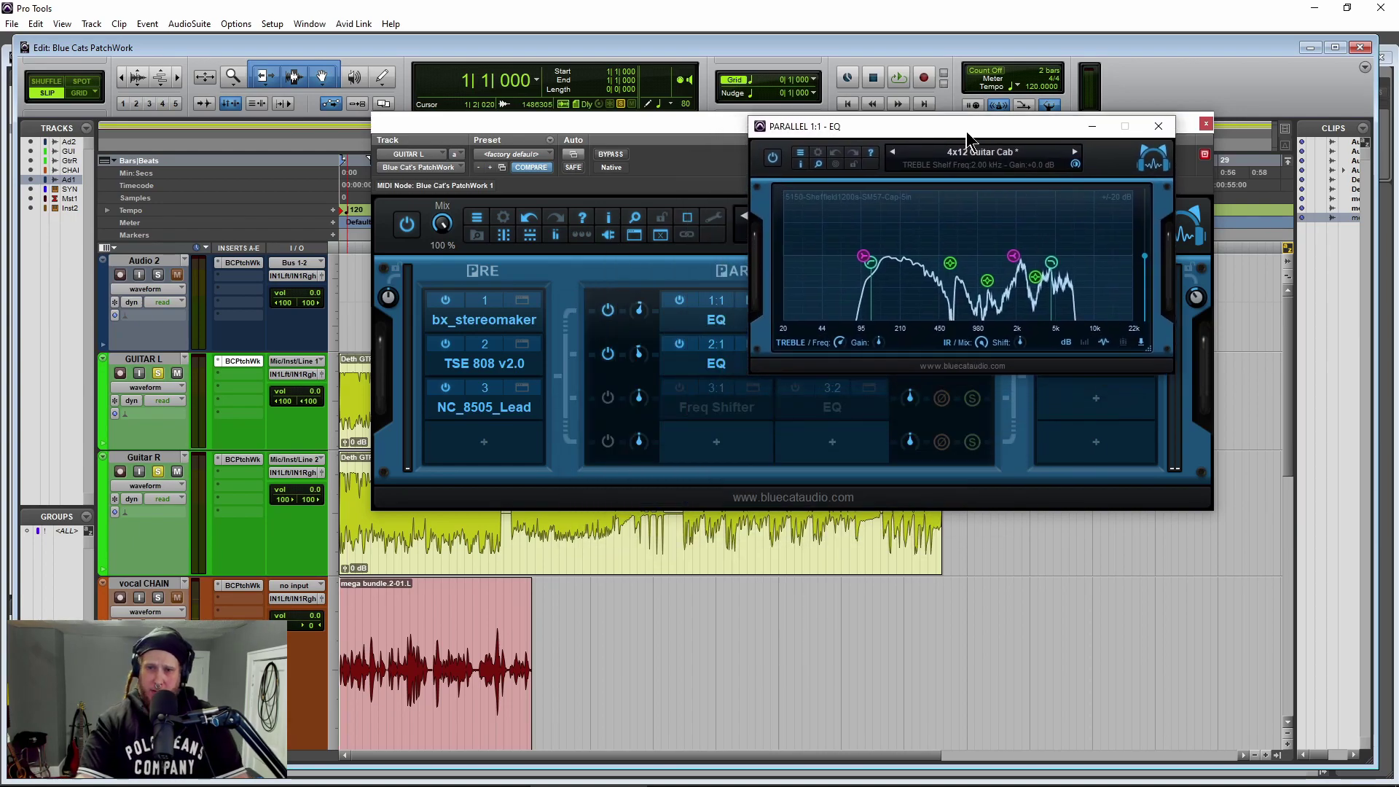
click(752, 344)
drag(470, 255, 778, 412)
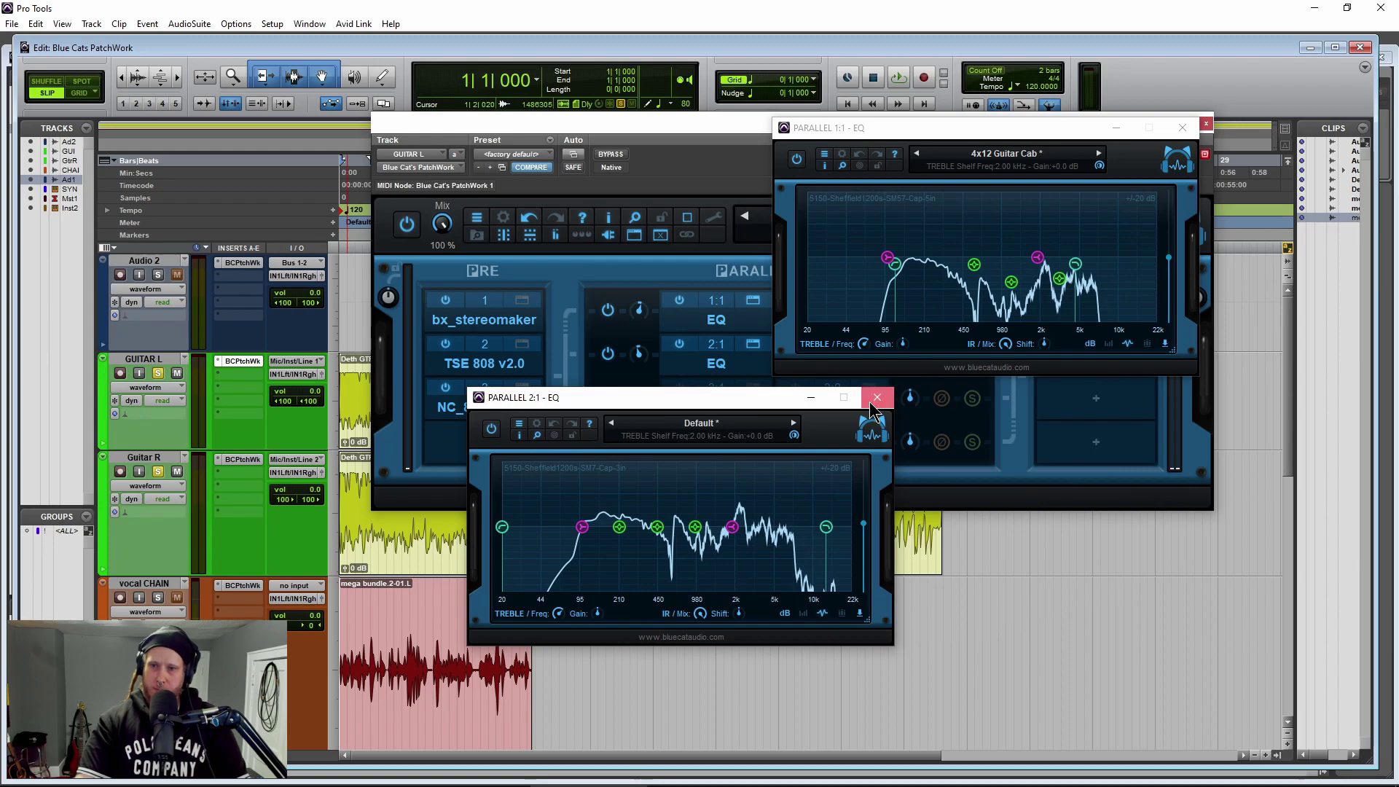
click(879, 394)
click(1182, 129)
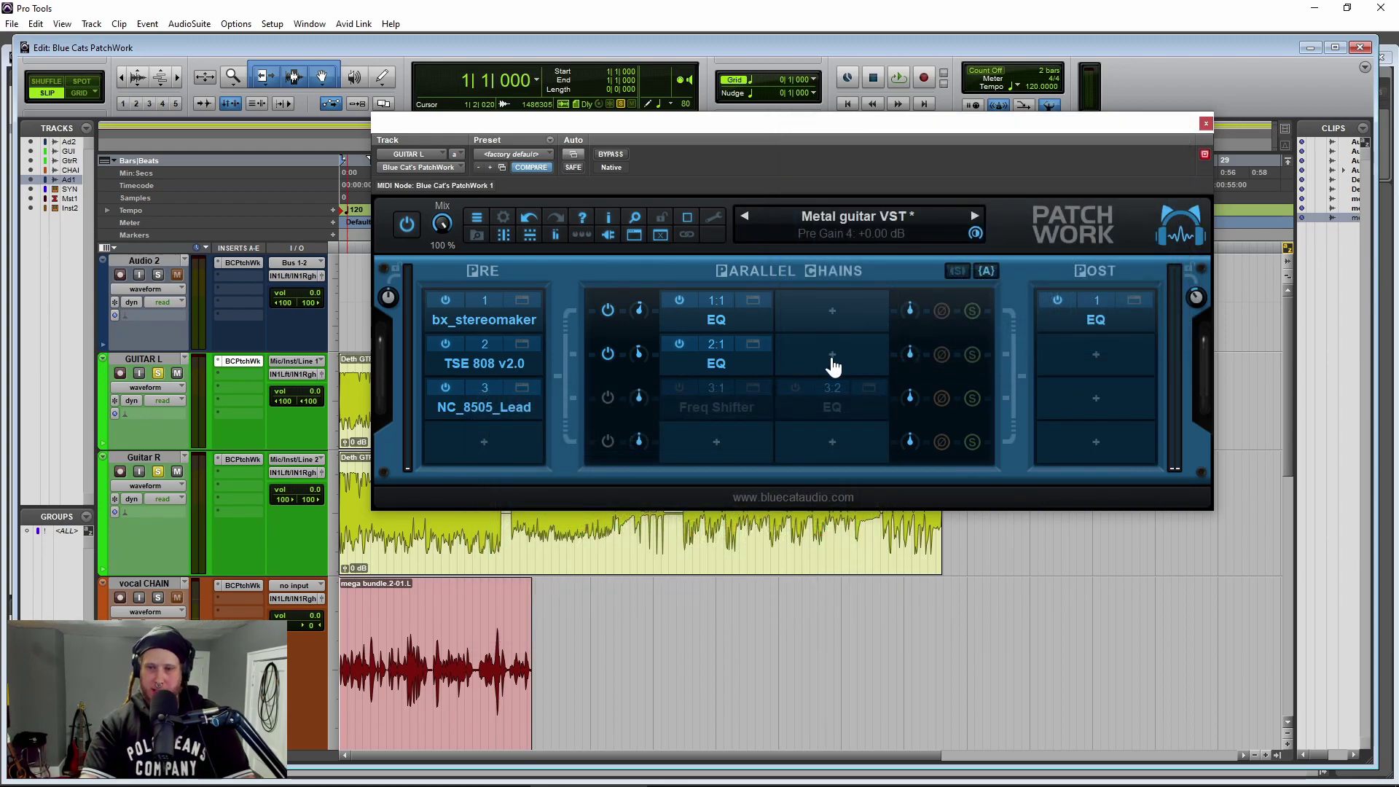
Open the EQ in parallel slot 3:2, switch it on and reposition its window over the PatchWork interface
click(867, 397)
drag(820, 271, 559, 381)
right_click(794, 408)
key(Escape)
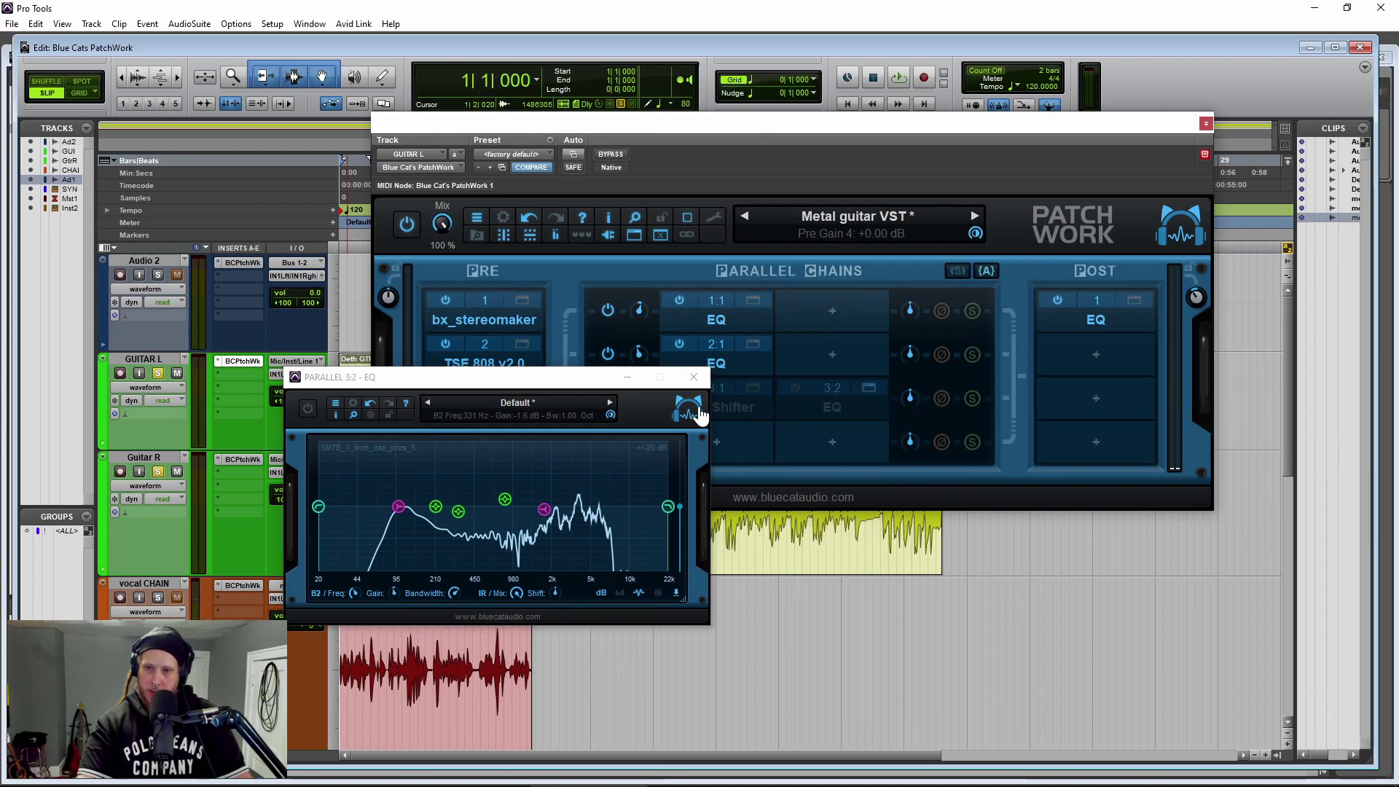
click(794, 390)
click(627, 382)
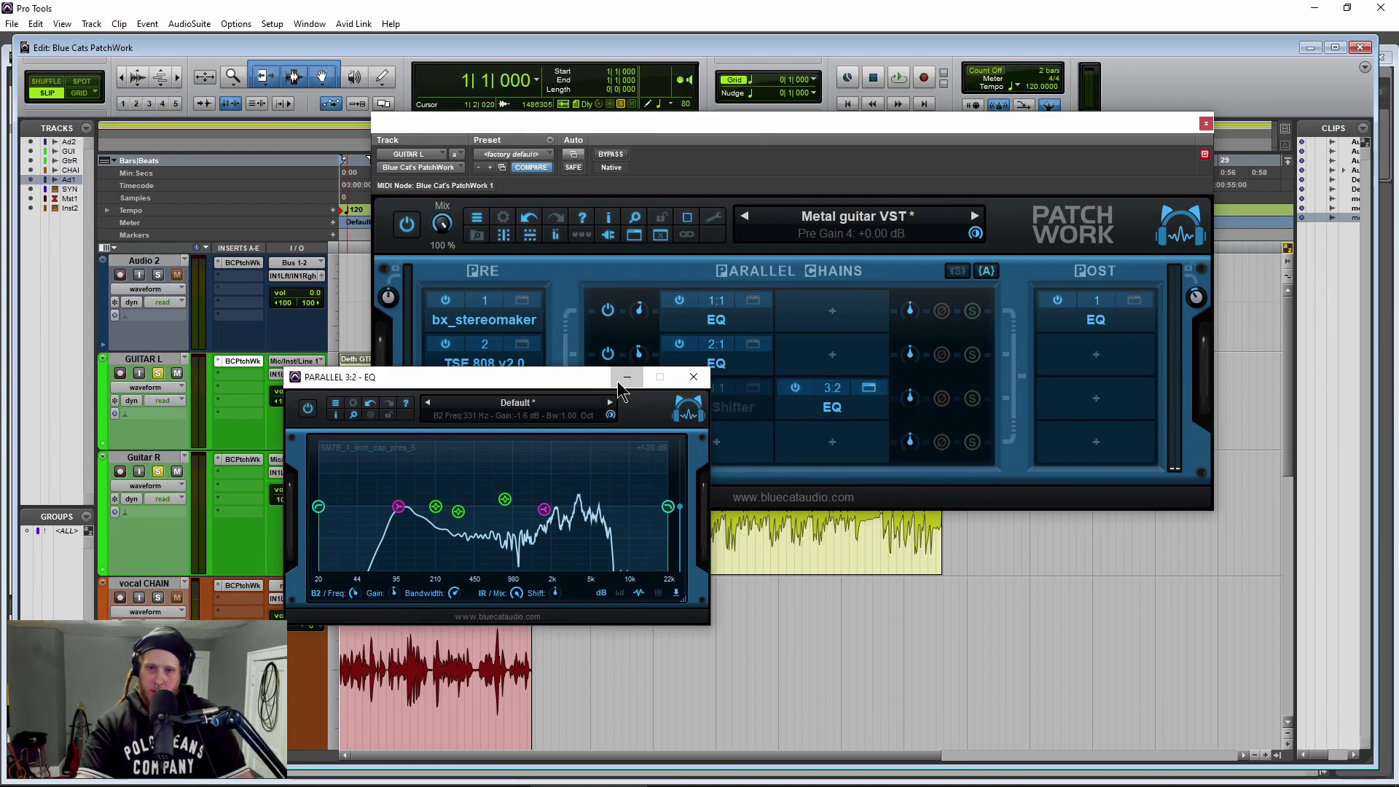
drag(523, 389, 807, 263)
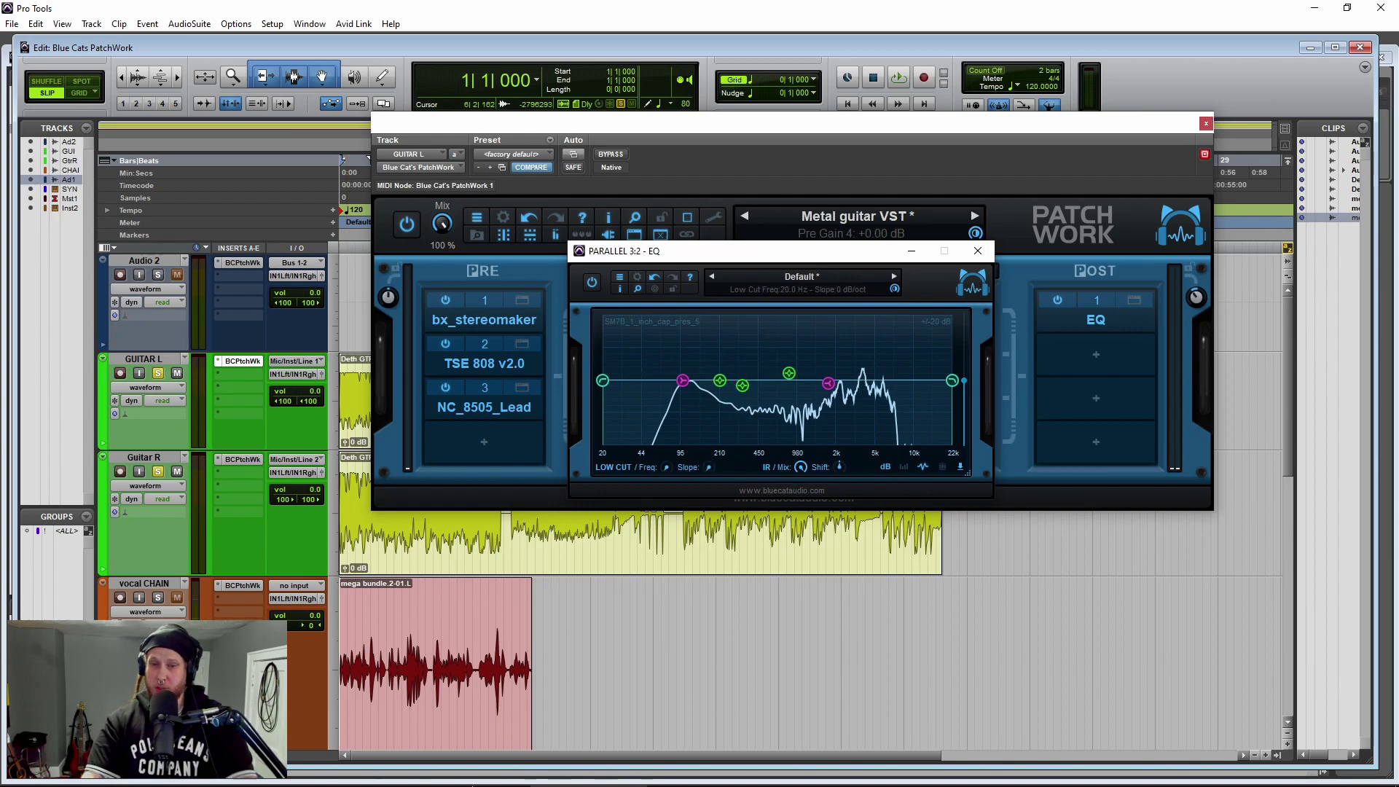
Load the impulse response SM7B_1_inch_cone_near_pres_4 from the NO-TS folder into the slot 3:2 EQ, and minimize the folder window
click(386, 780)
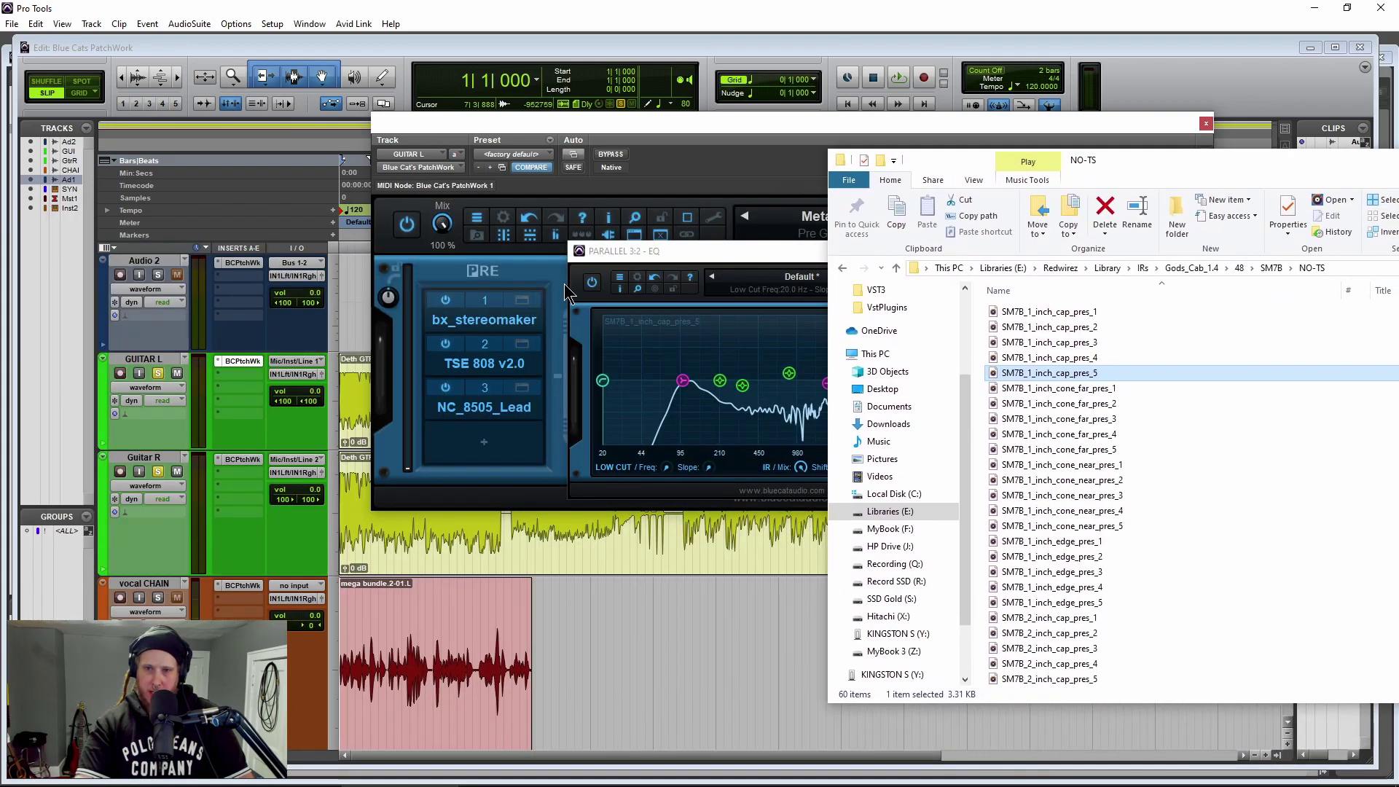
drag(663, 256, 404, 258)
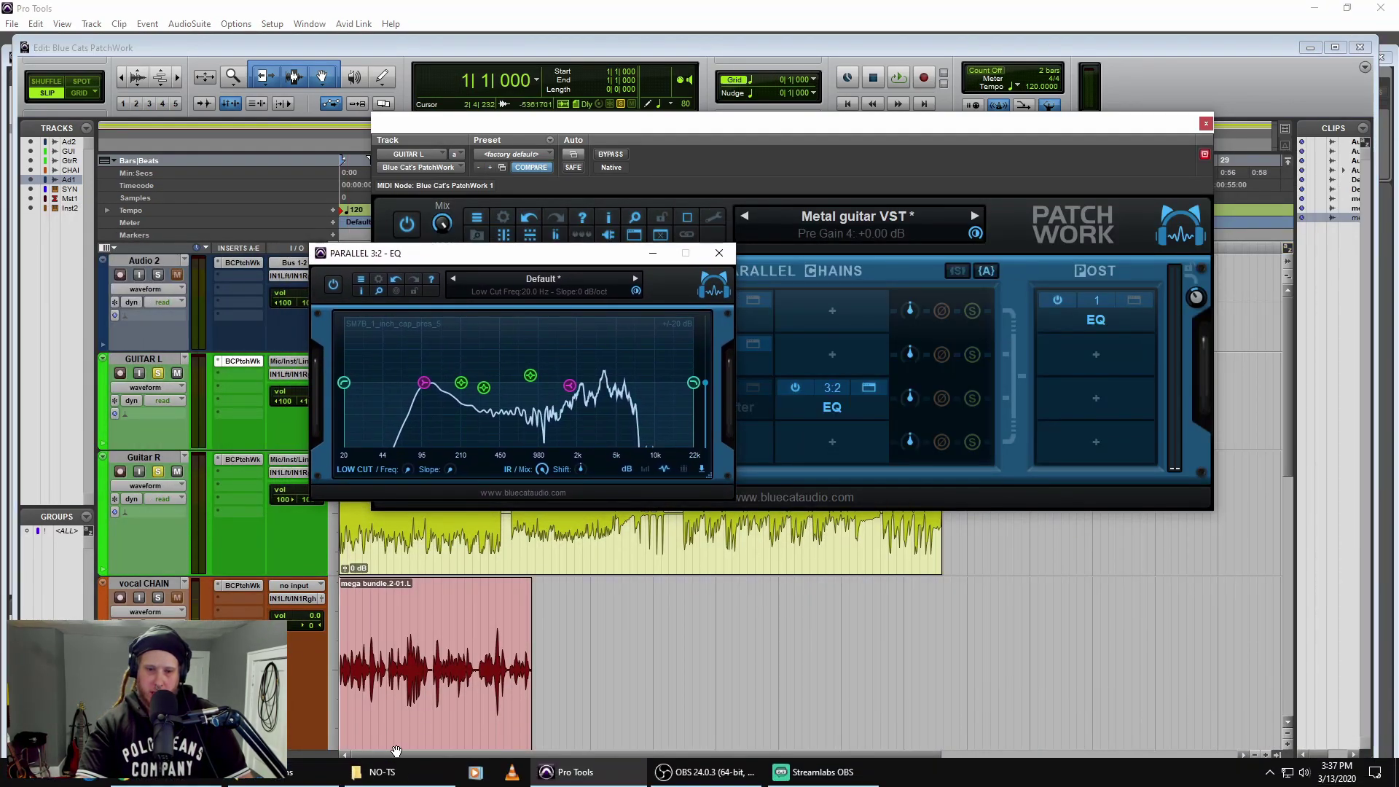
click(380, 782)
drag(1099, 163, 1009, 128)
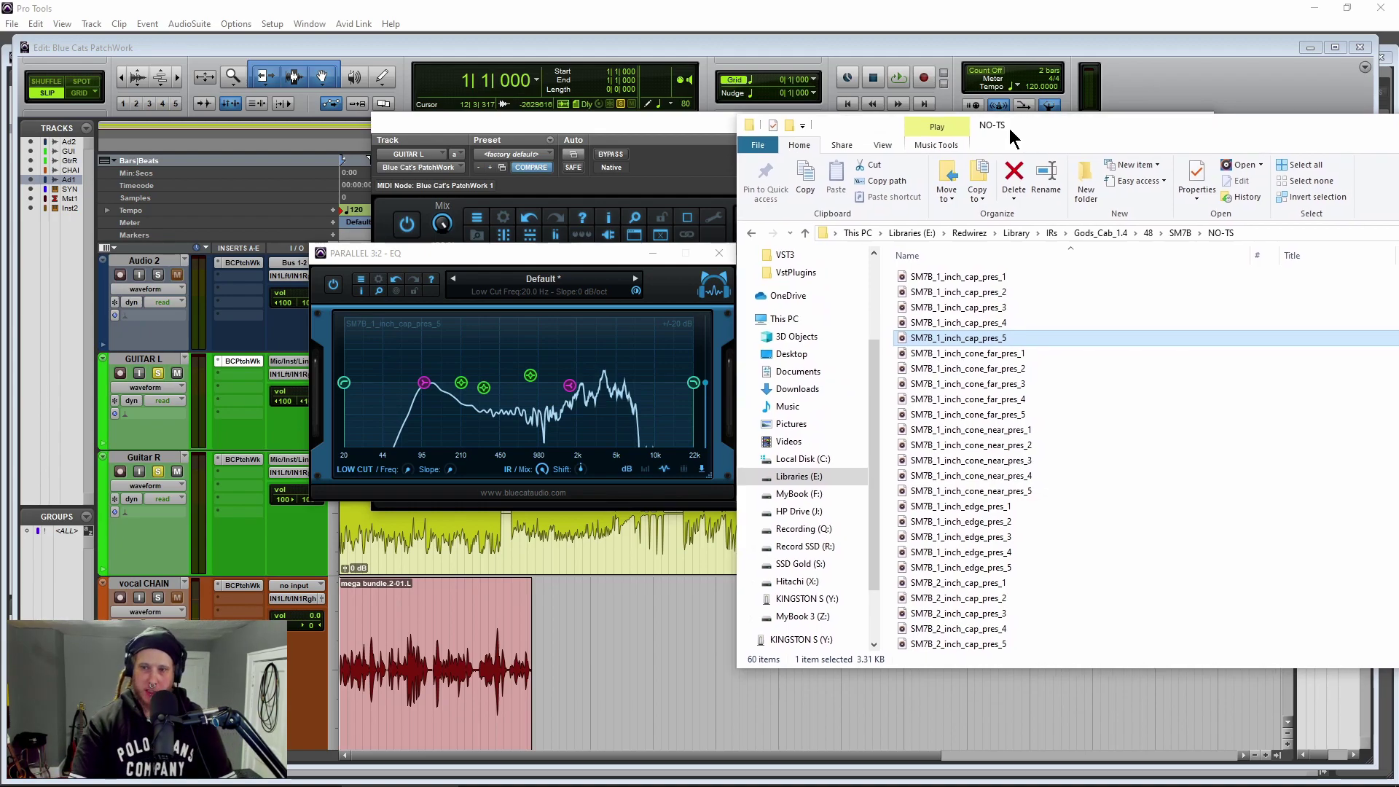
click(926, 475)
drag(928, 478, 504, 410)
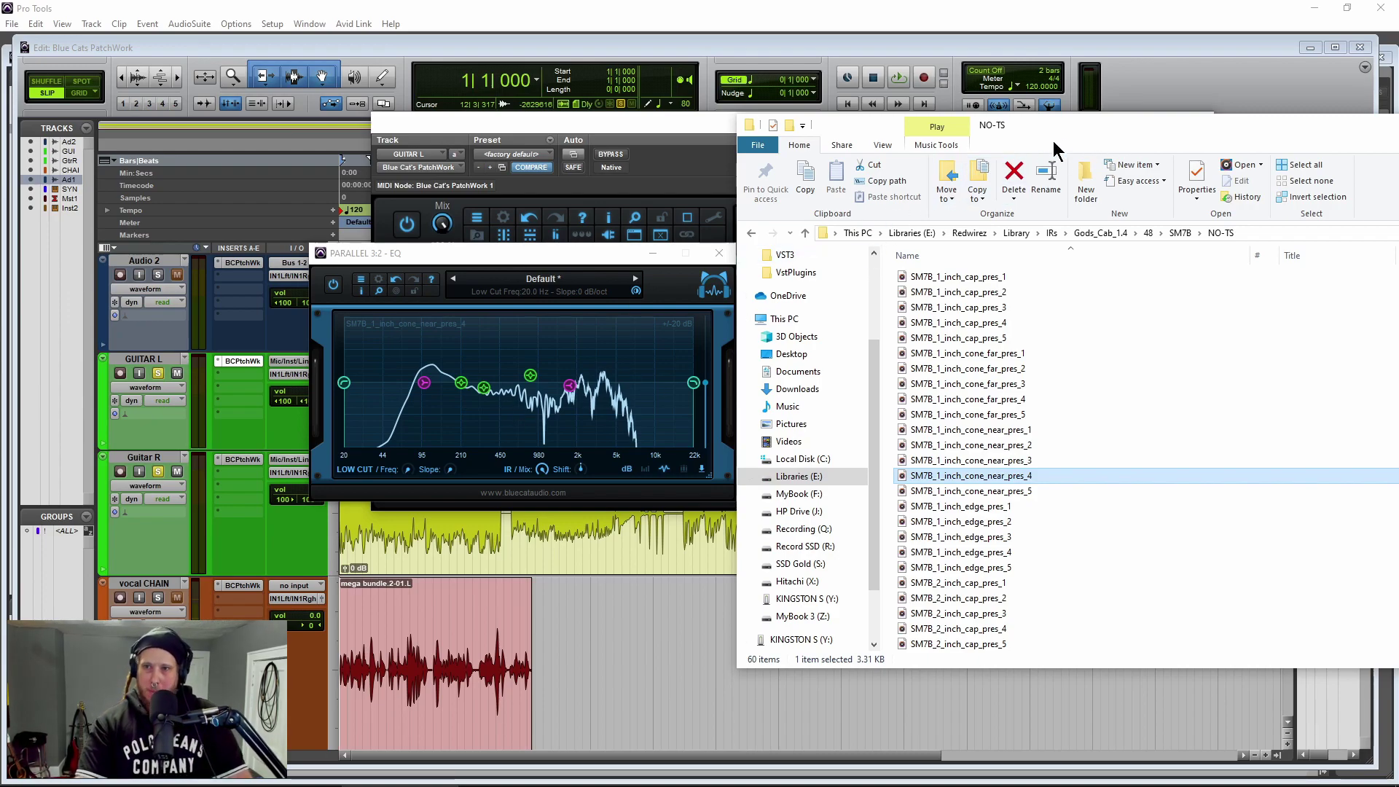
drag(956, 129, 382, 128)
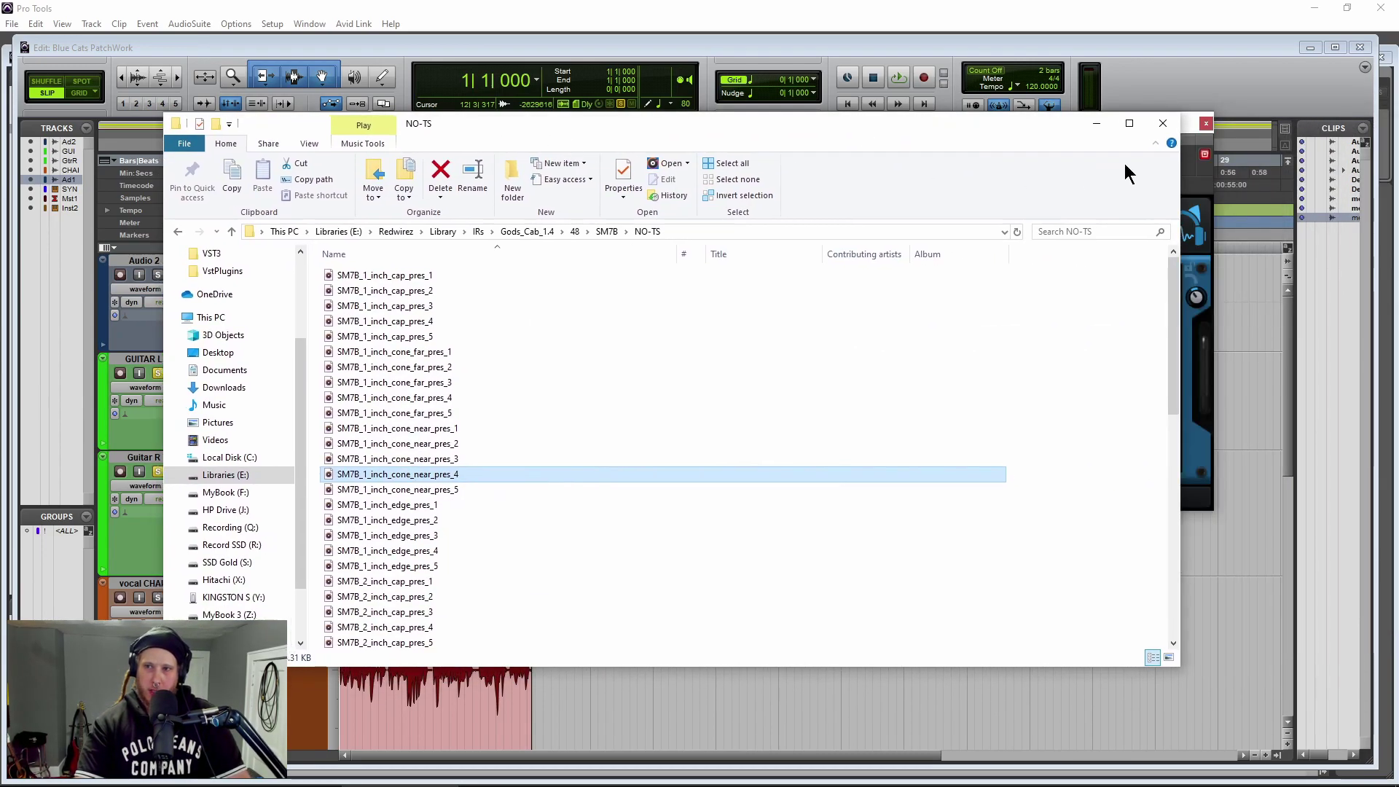
click(1095, 123)
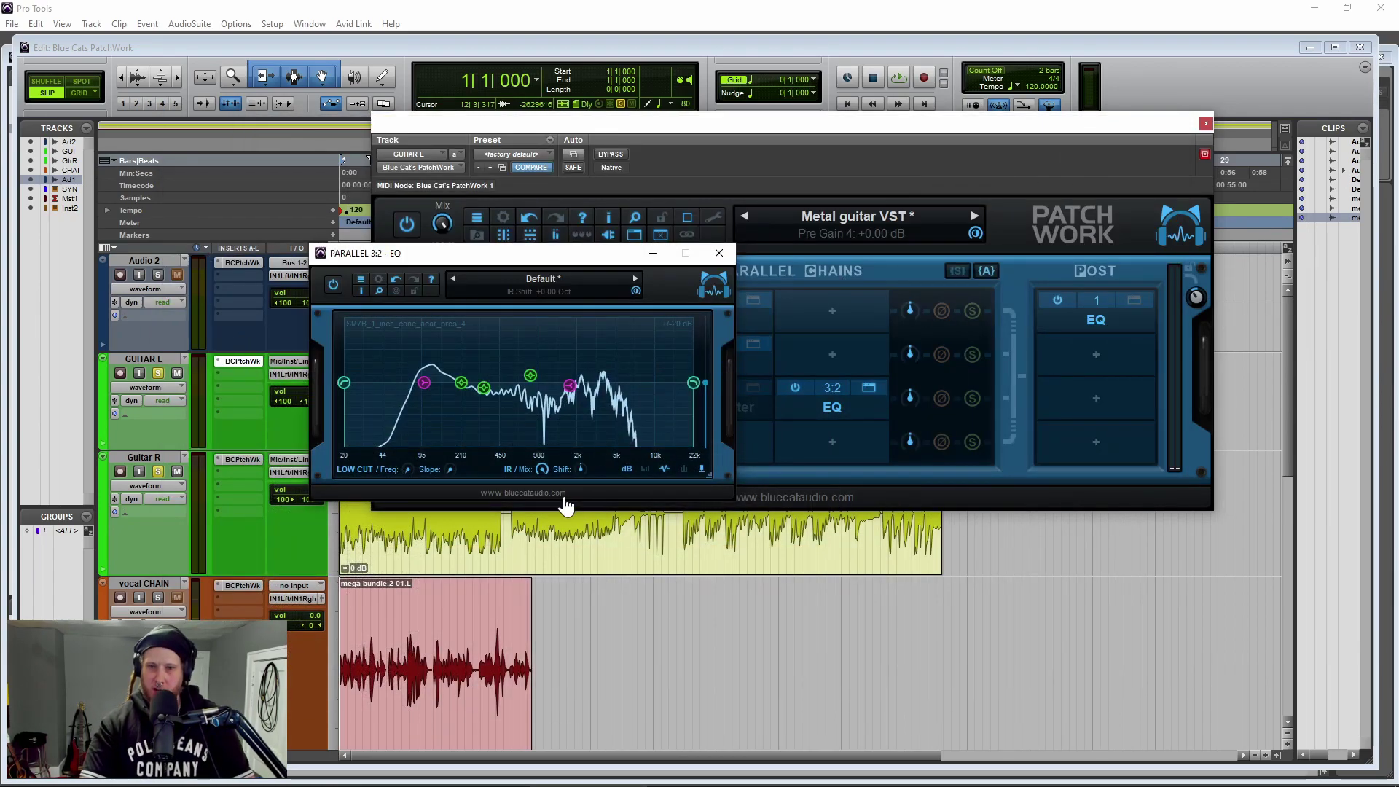
Show the slot 3:2 EQ's Load IR file dialog and cancel it without choosing a file
click(664, 470)
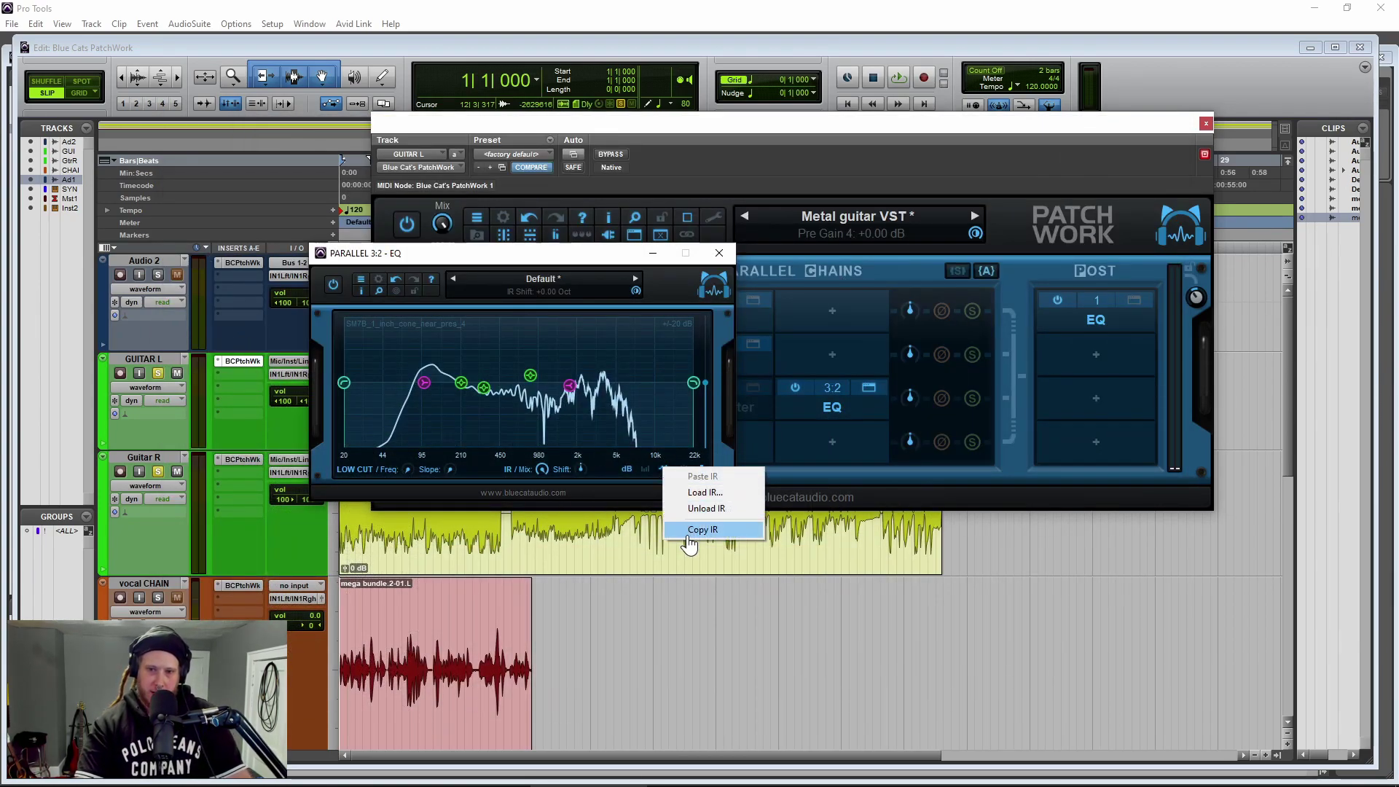
click(696, 495)
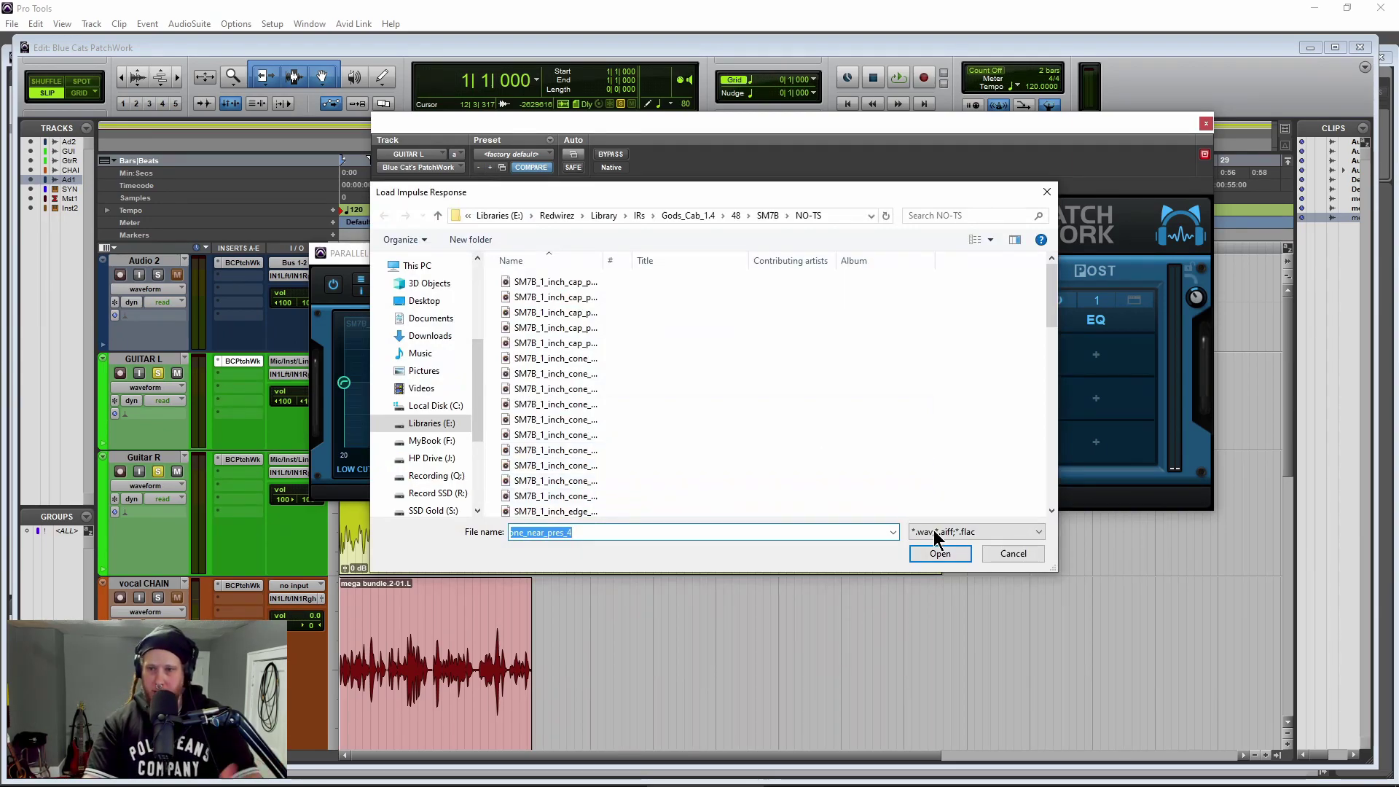
click(1004, 555)
drag(555, 258, 625, 266)
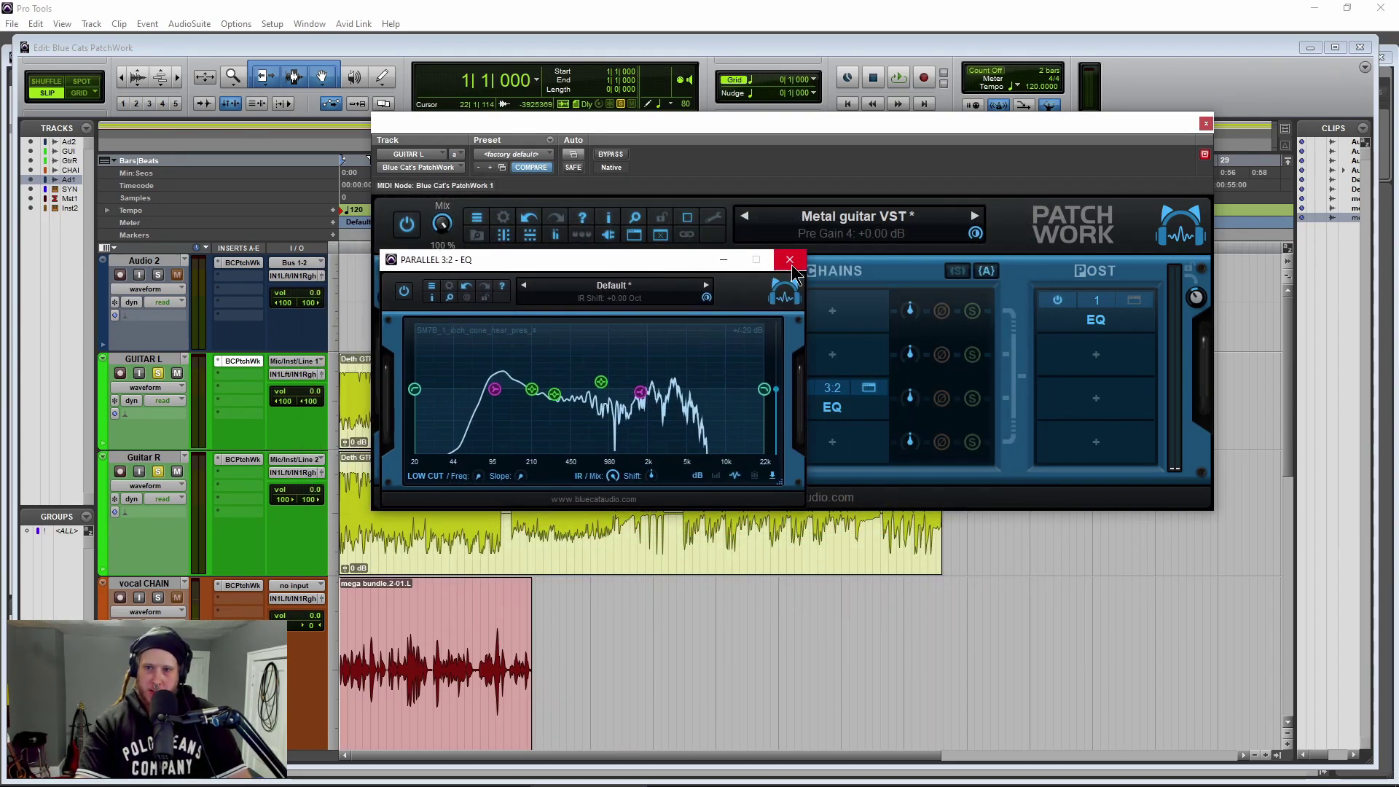
Close the slot 3:2 EQ, switch that plug-in off and close the PatchWork window on GUITAR L
click(791, 261)
click(795, 388)
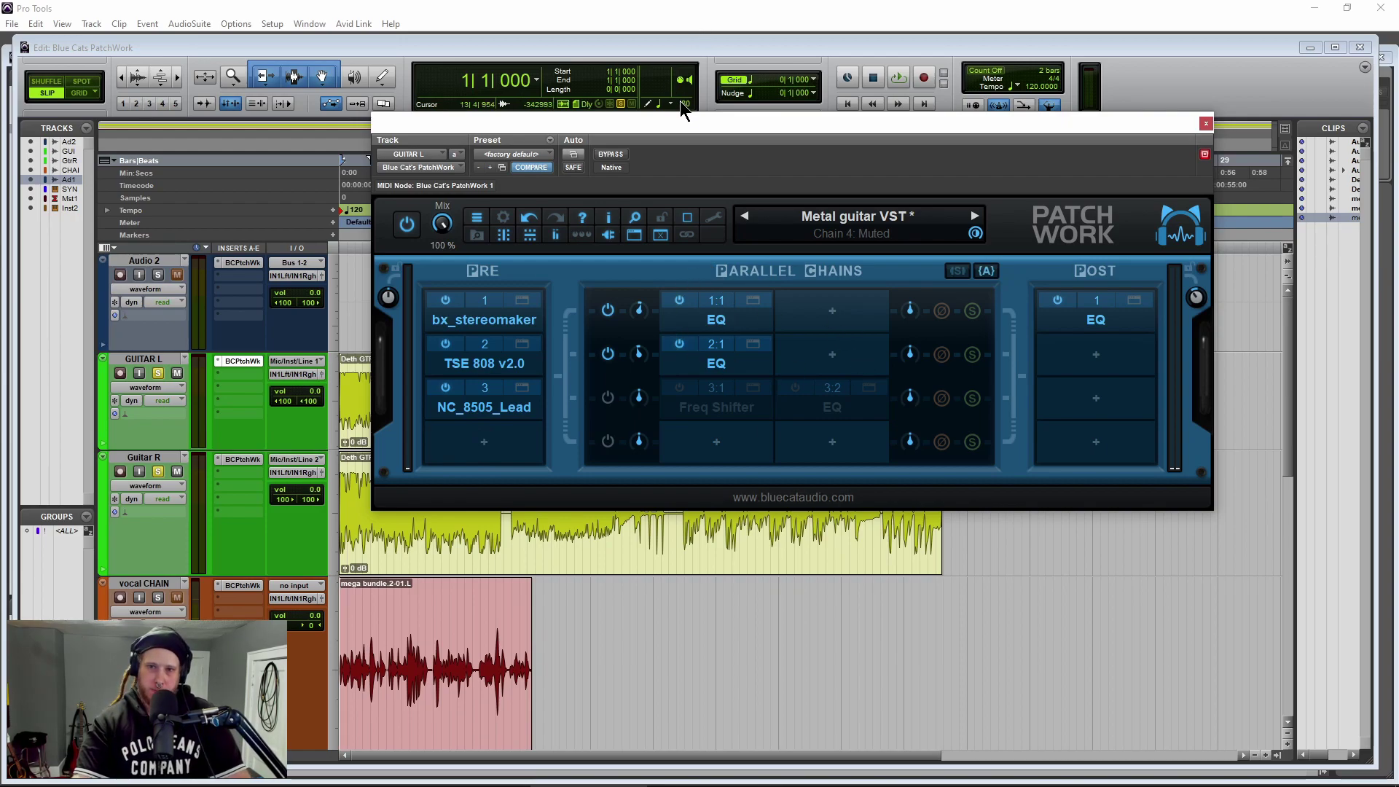
click(1205, 123)
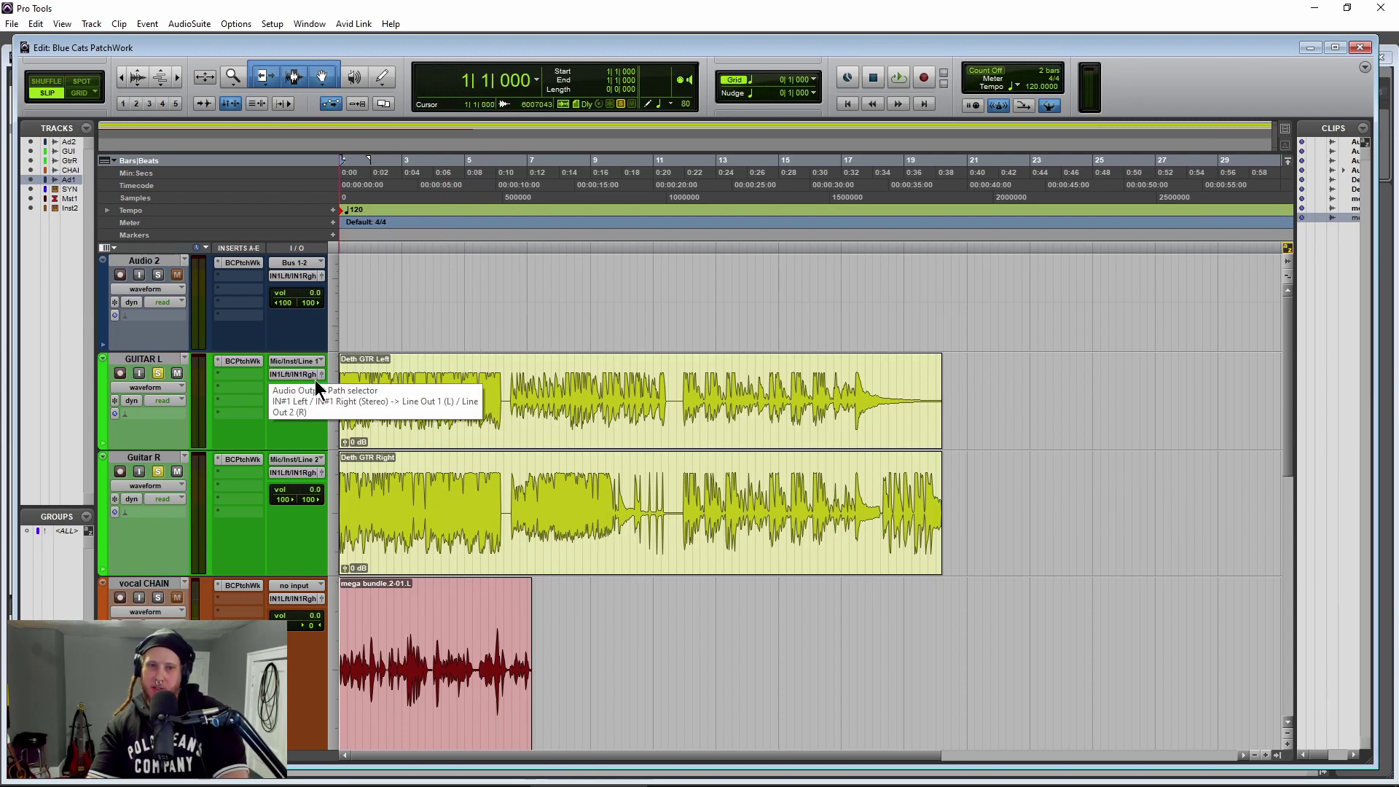
Reopen PatchWork on GUITAR L, review the save options in its preset menu, and close the window
click(404, 173)
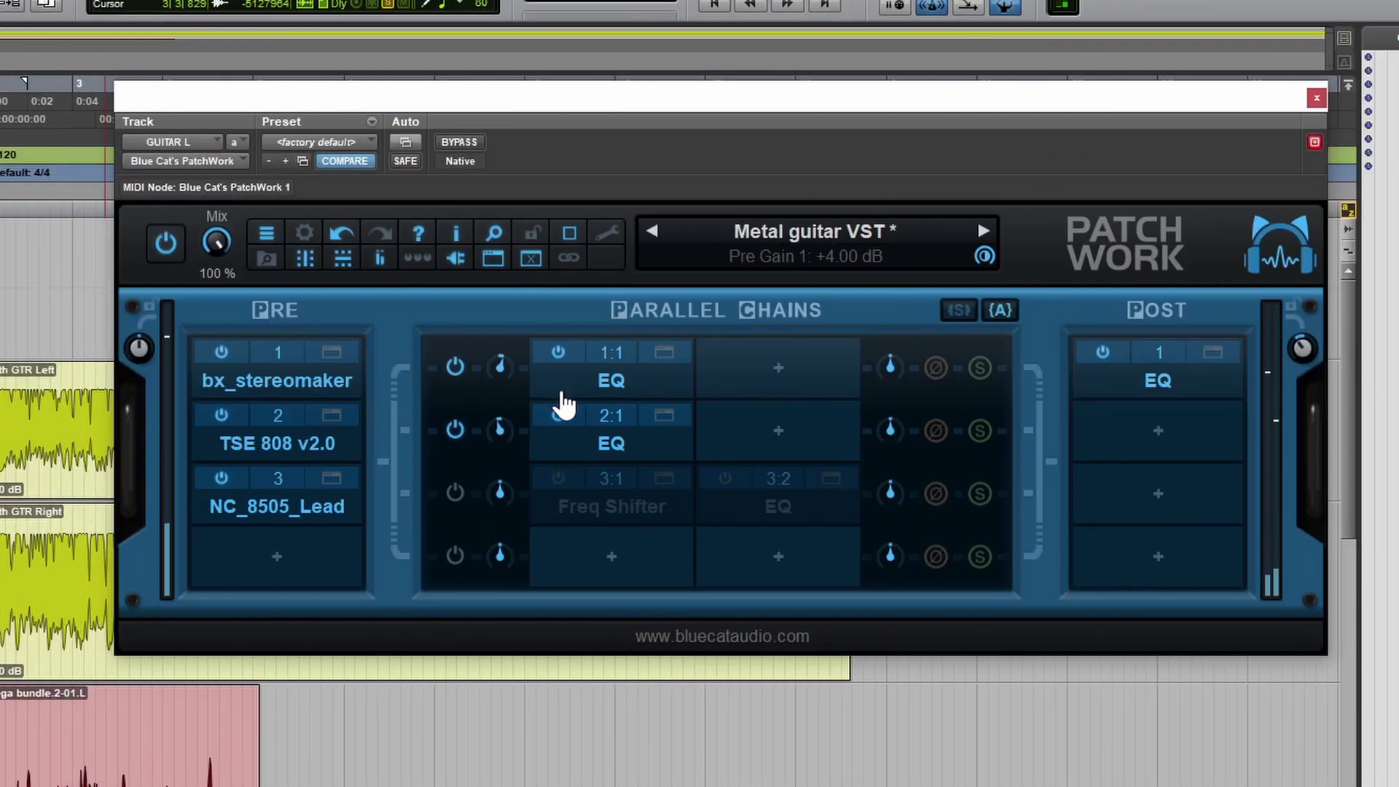
drag(1115, 102, 896, 63)
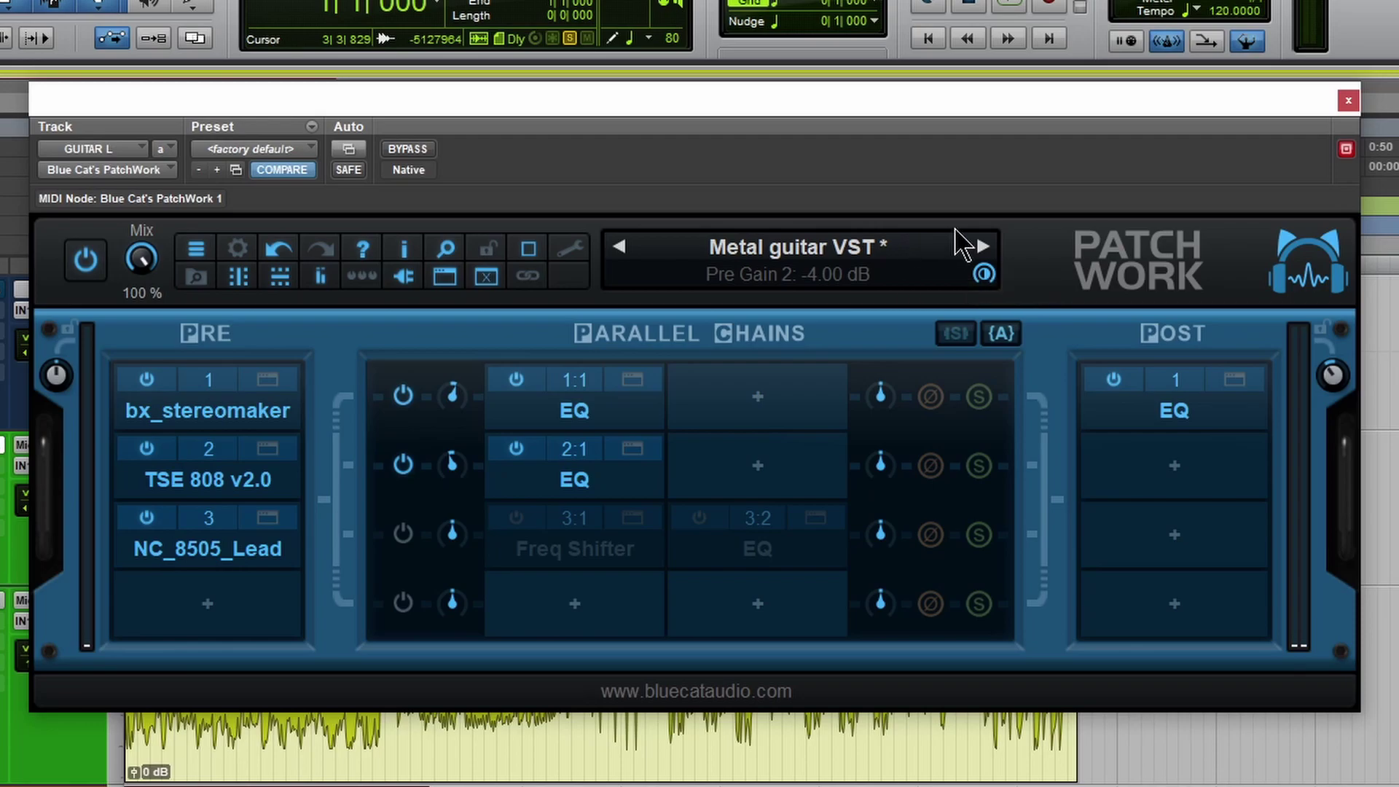
click(850, 261)
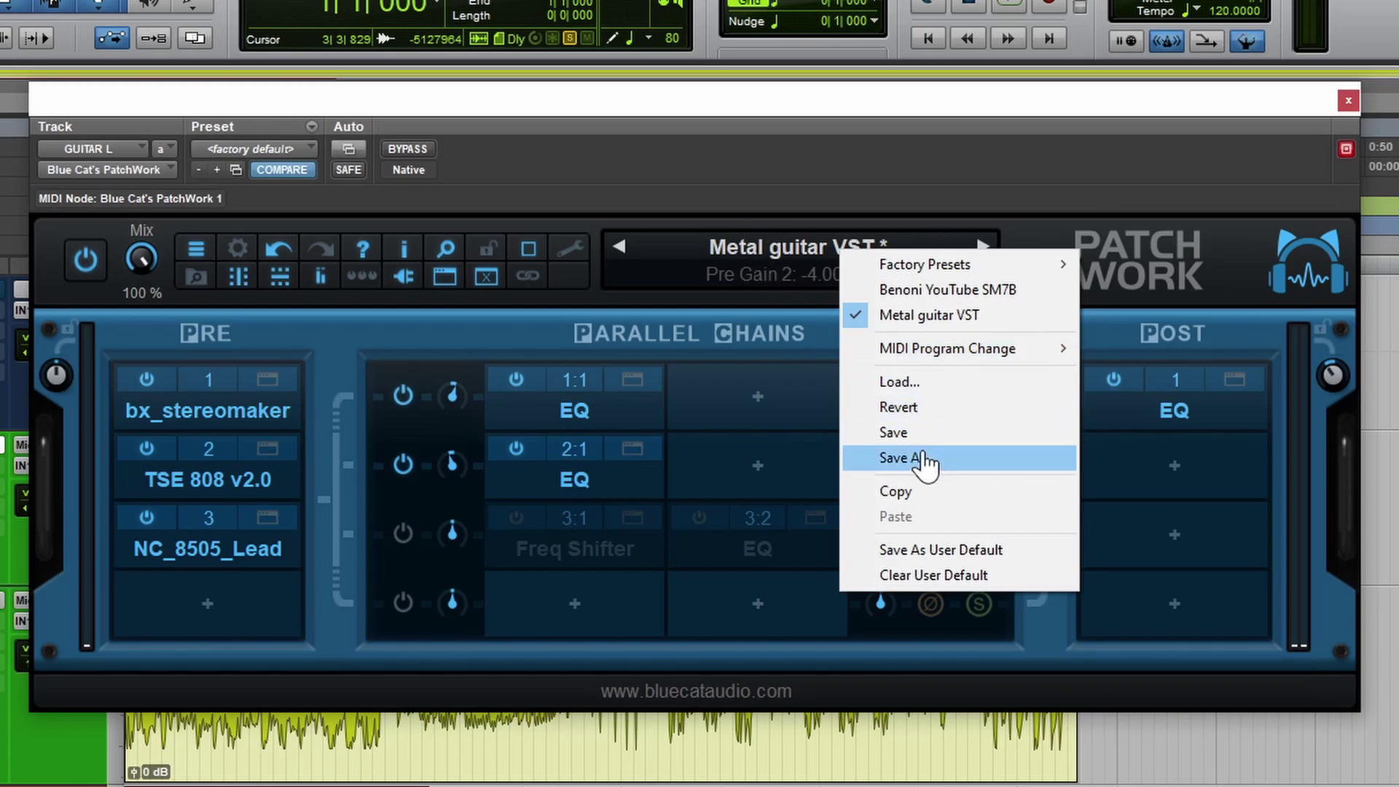
click(1106, 174)
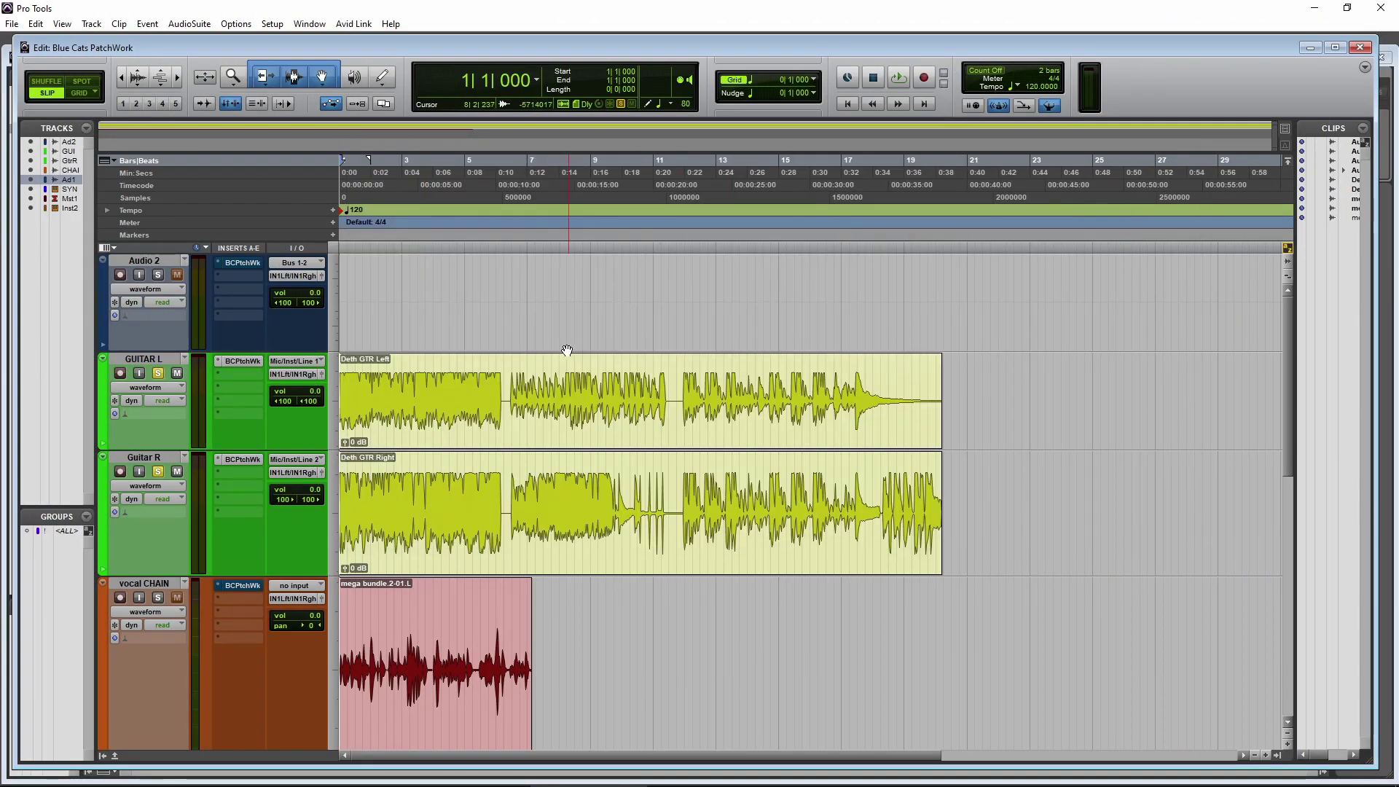
click(1181, 153)
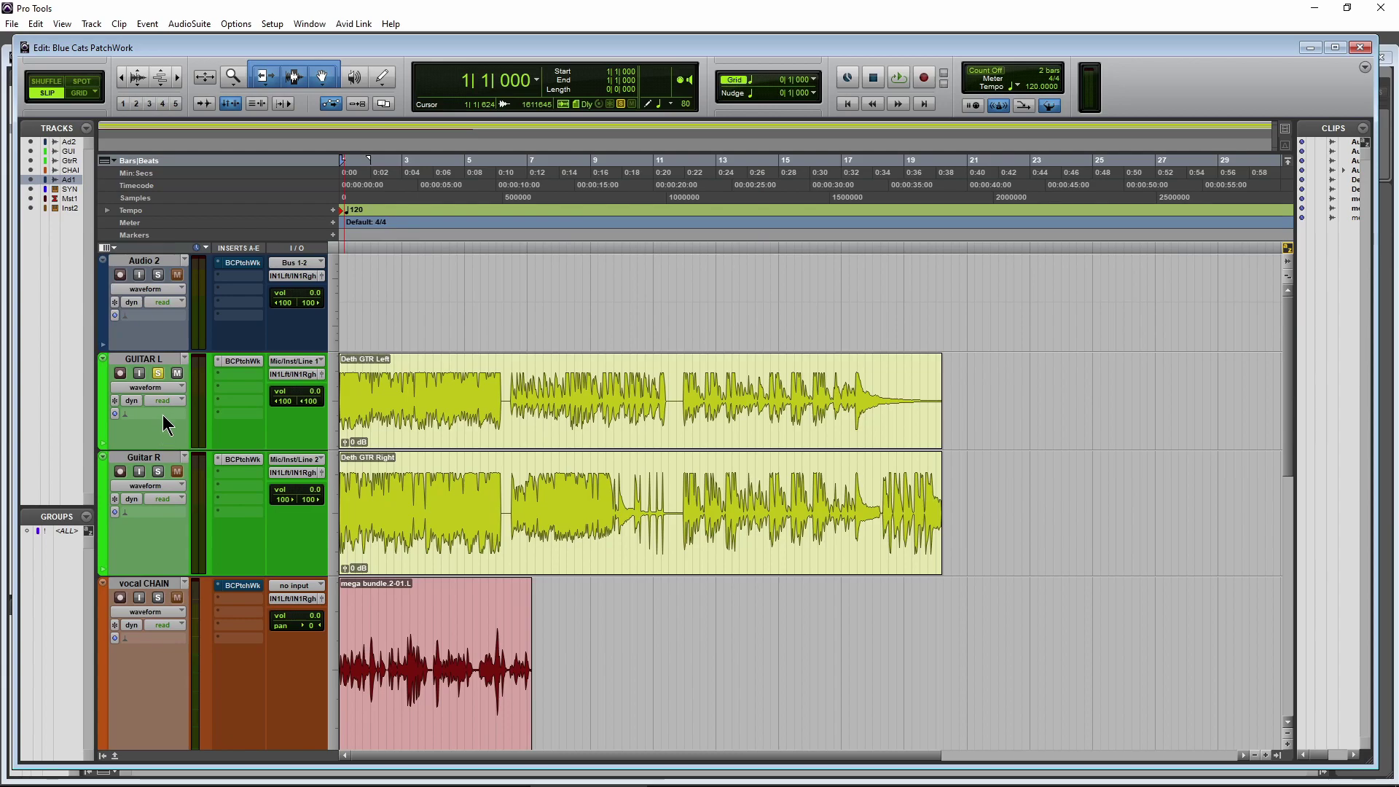
Open PatchWork on the vocal CHAIN track, view its RX7 voice denoiser and Nectar 3, and close all plug-in windows
scroll(224, 381, down, 2)
scroll(224, 380, down, 2)
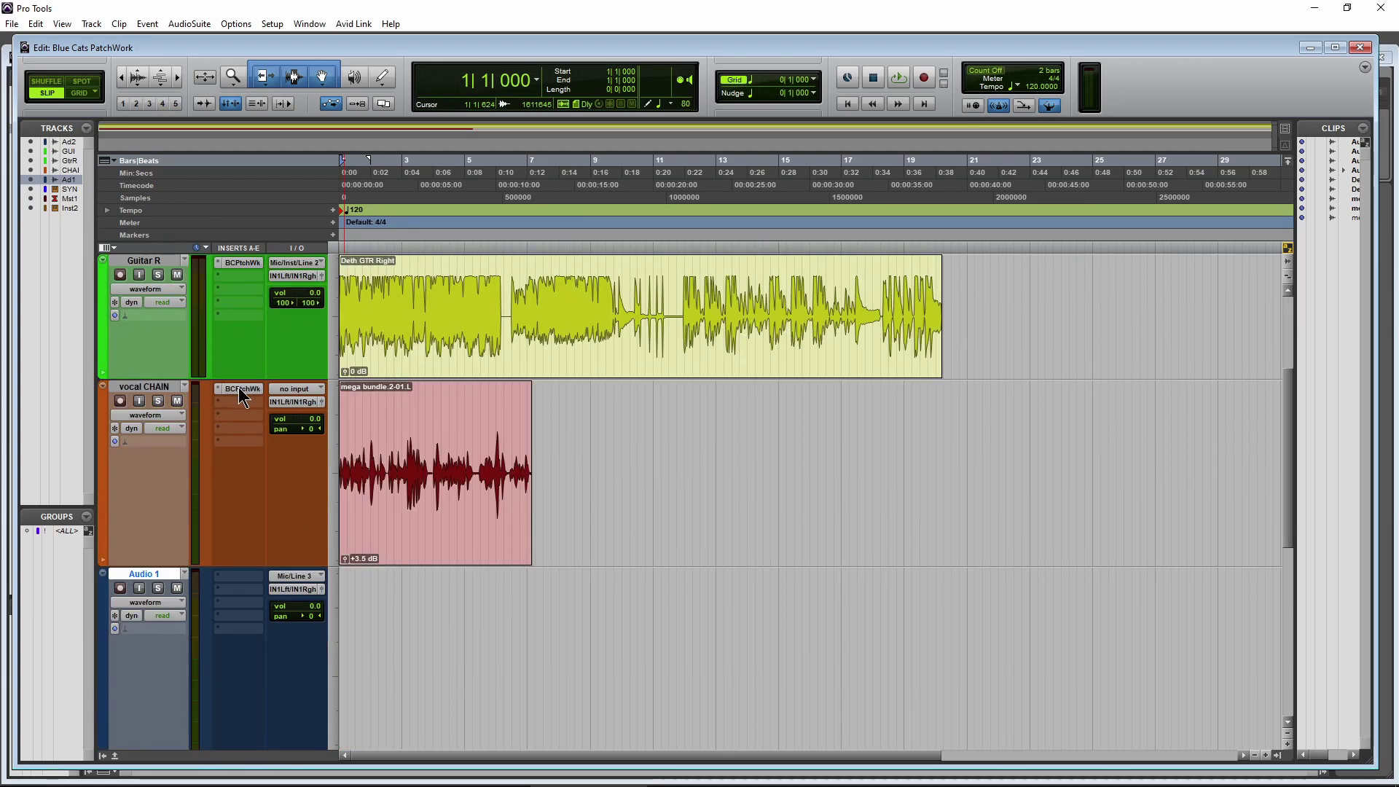
click(240, 390)
drag(790, 146, 836, 170)
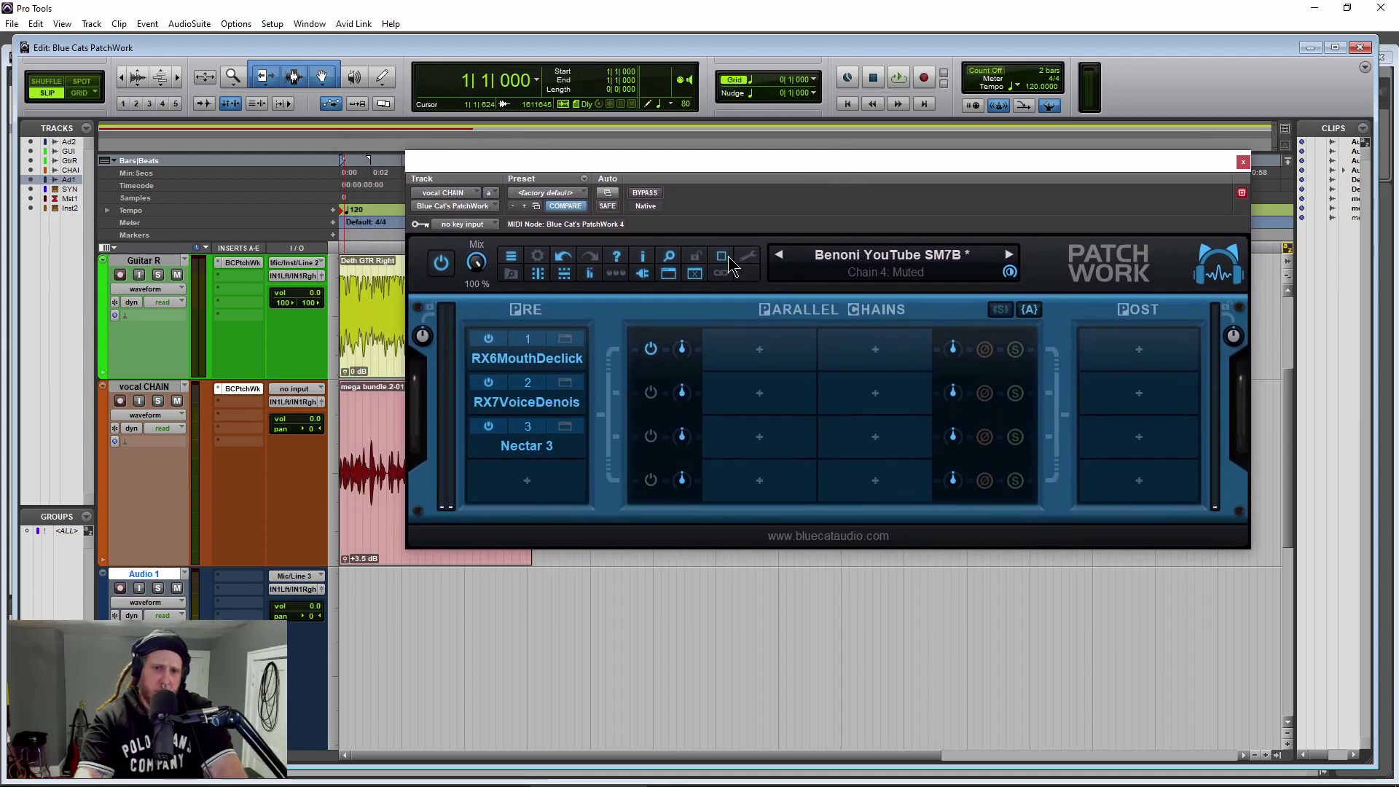
click(565, 383)
click(1065, 234)
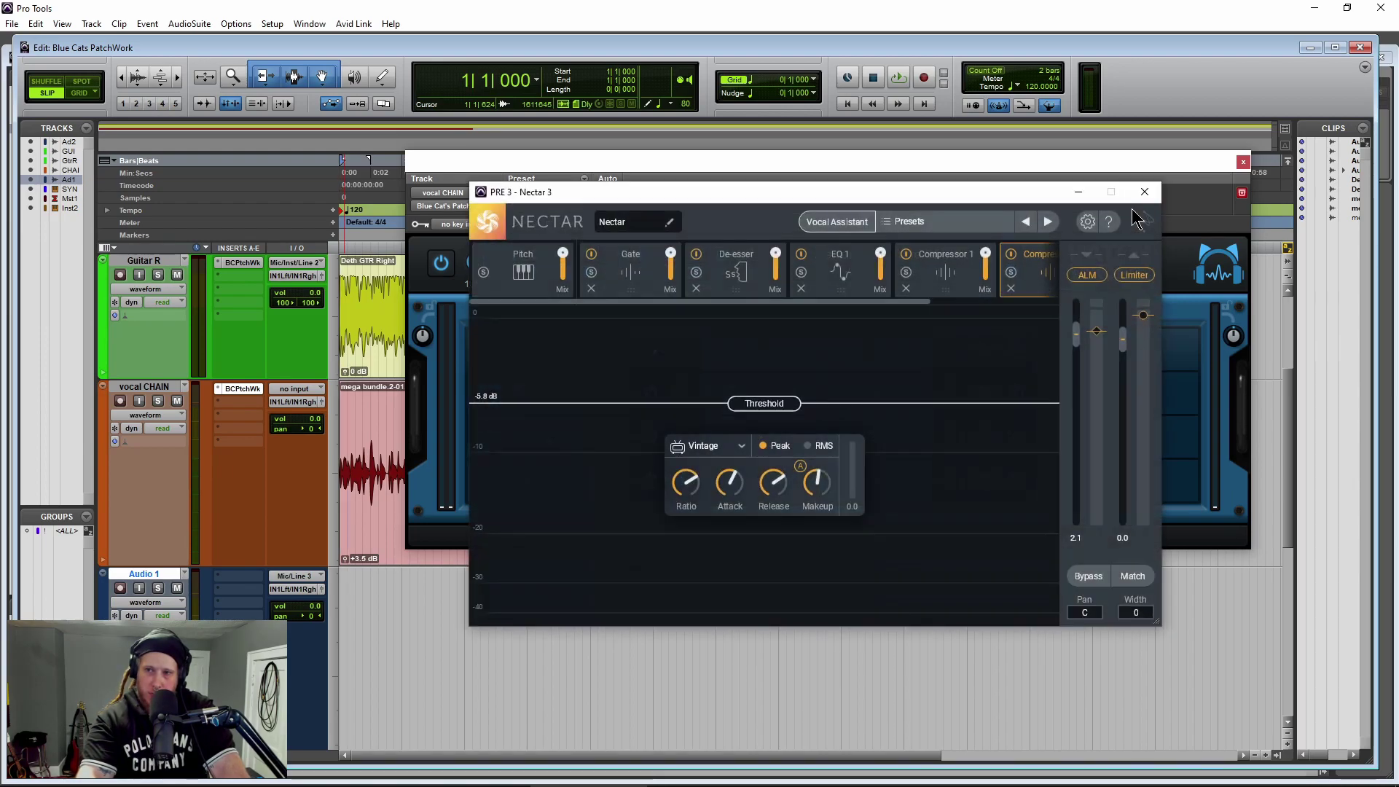
click(1146, 195)
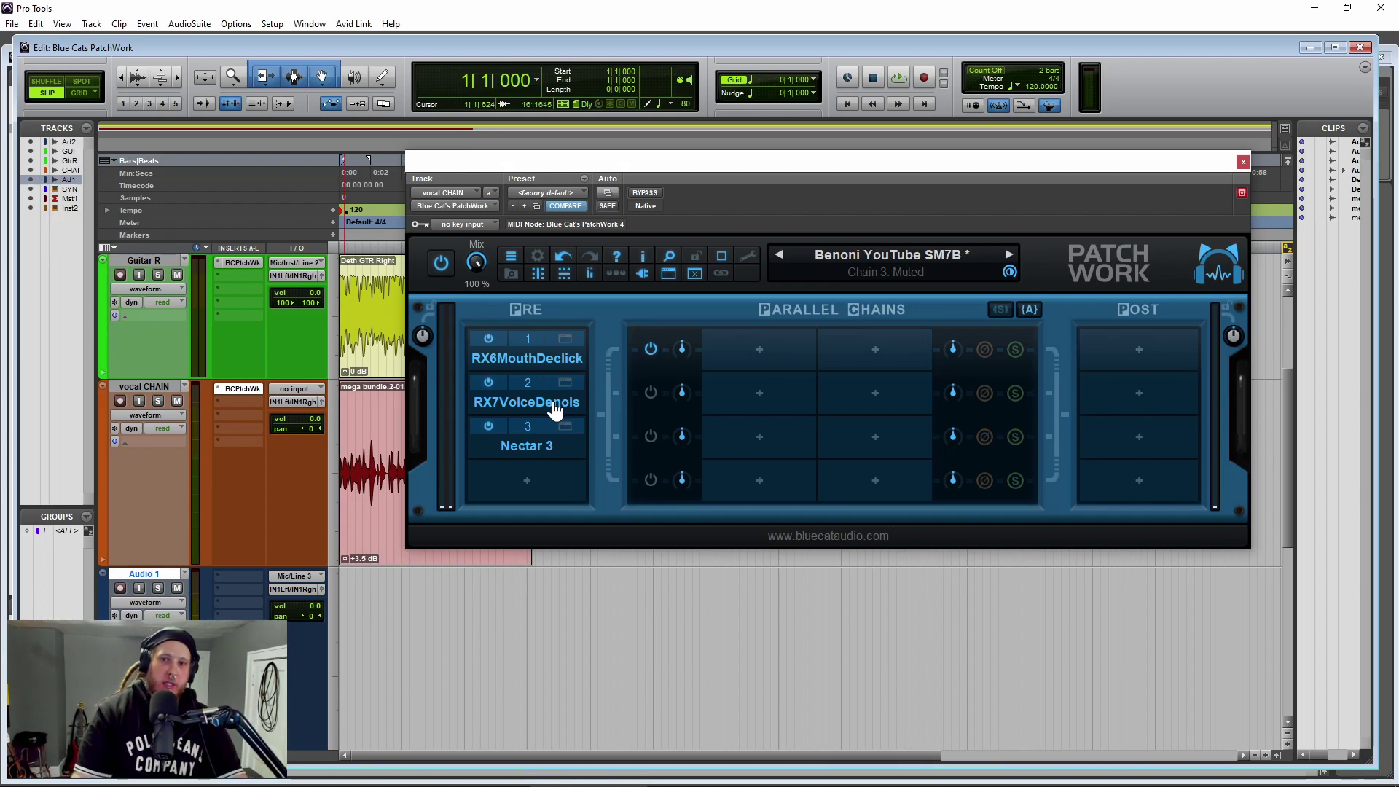
click(1243, 161)
Recall the Voice insert preset SM7B YouTube on the Audio 1 track
scroll(460, 410, down, 3)
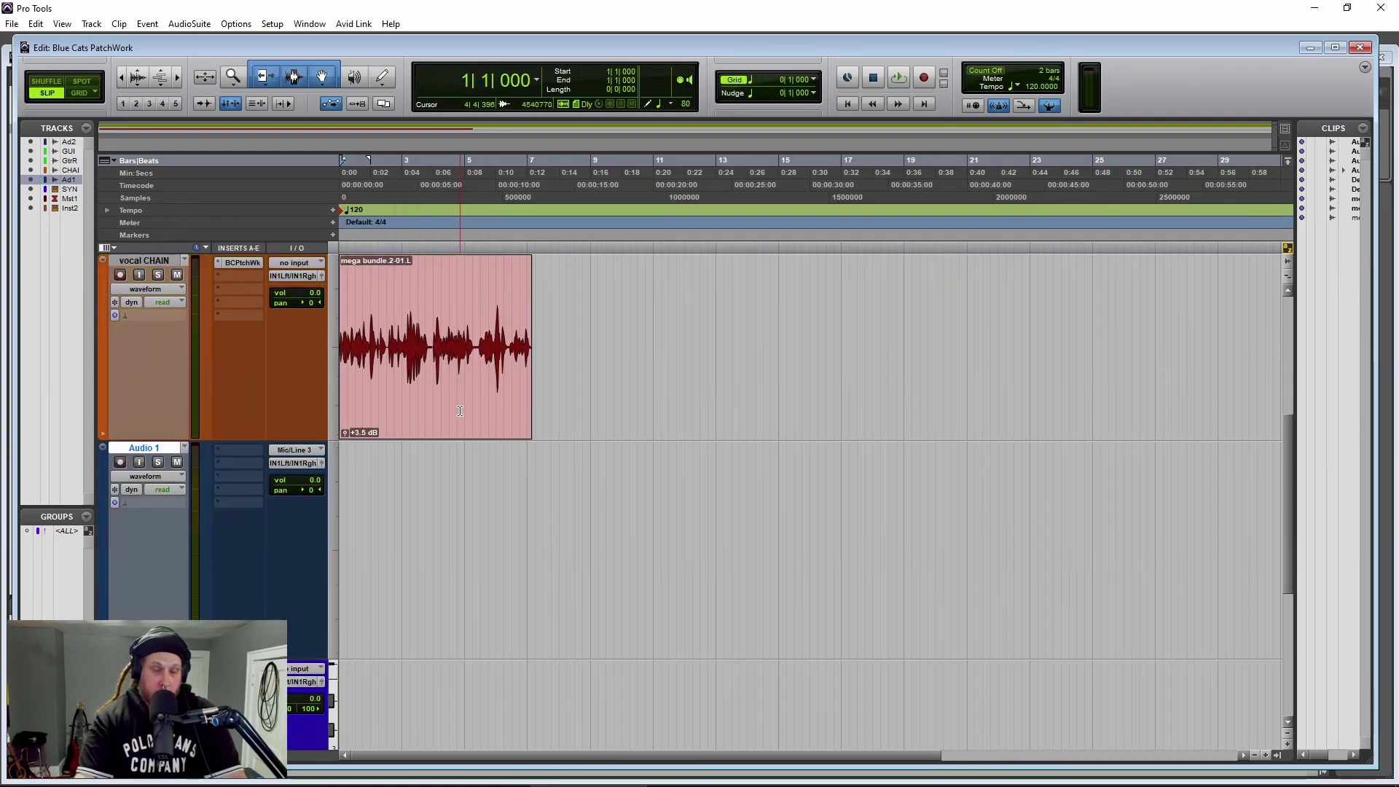
click(242, 457)
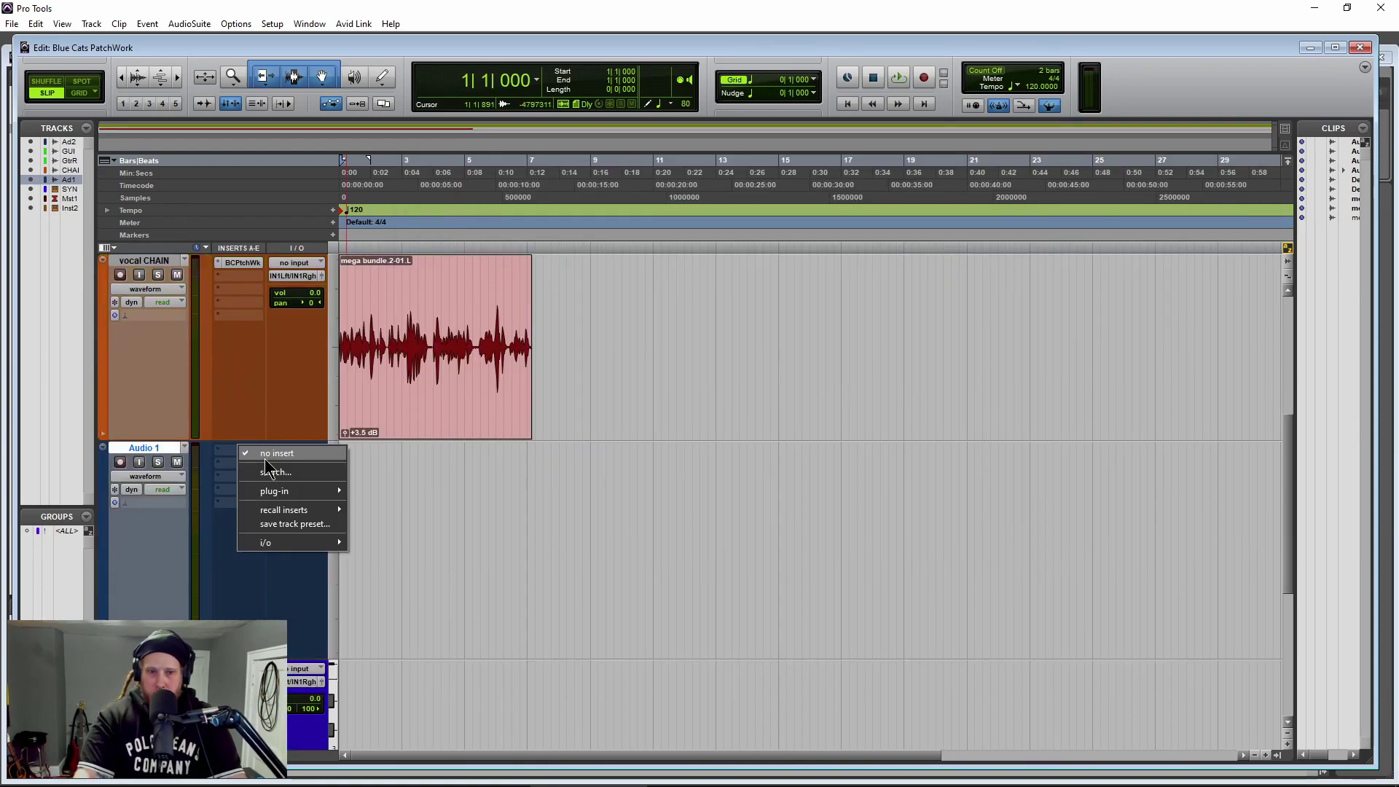
mouse_move(321, 510)
mouse_move(401, 551)
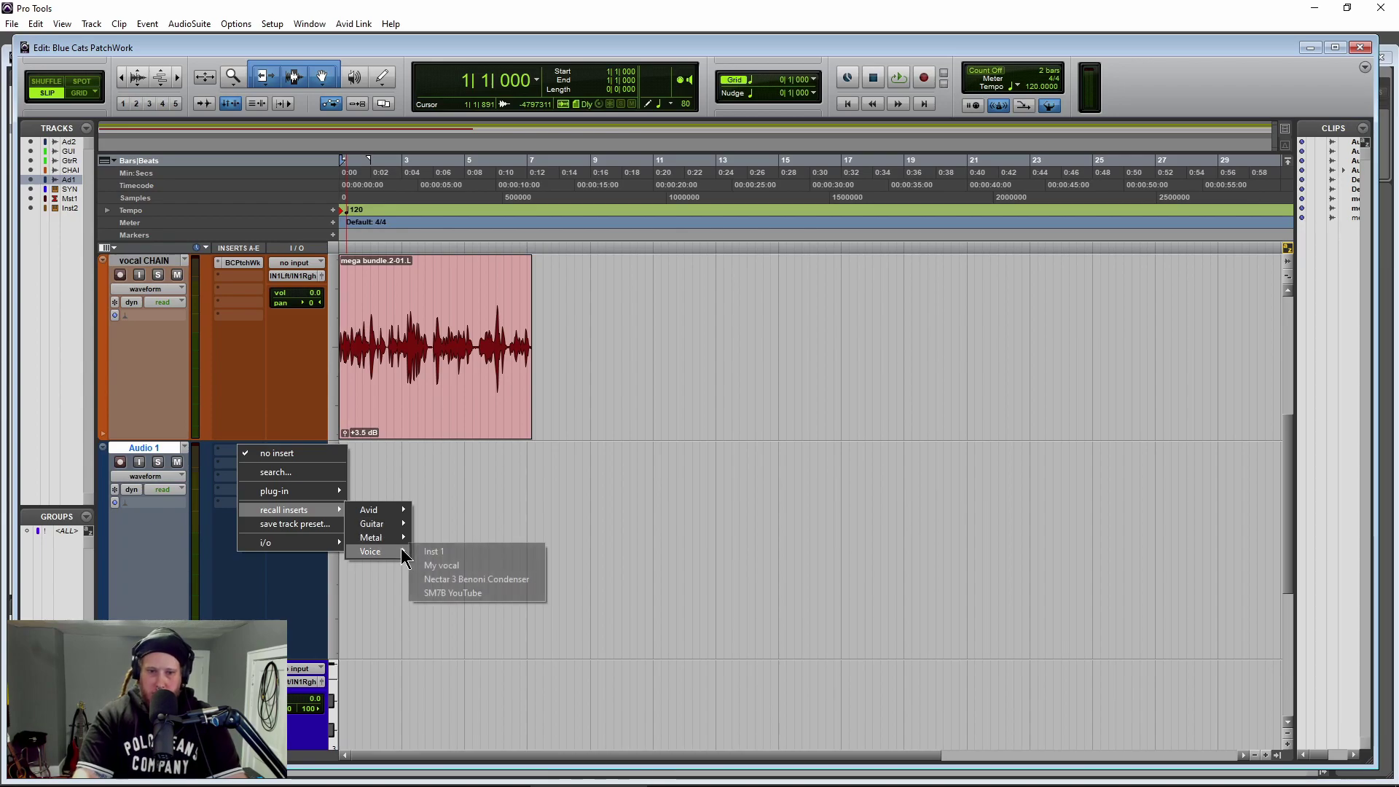
click(456, 592)
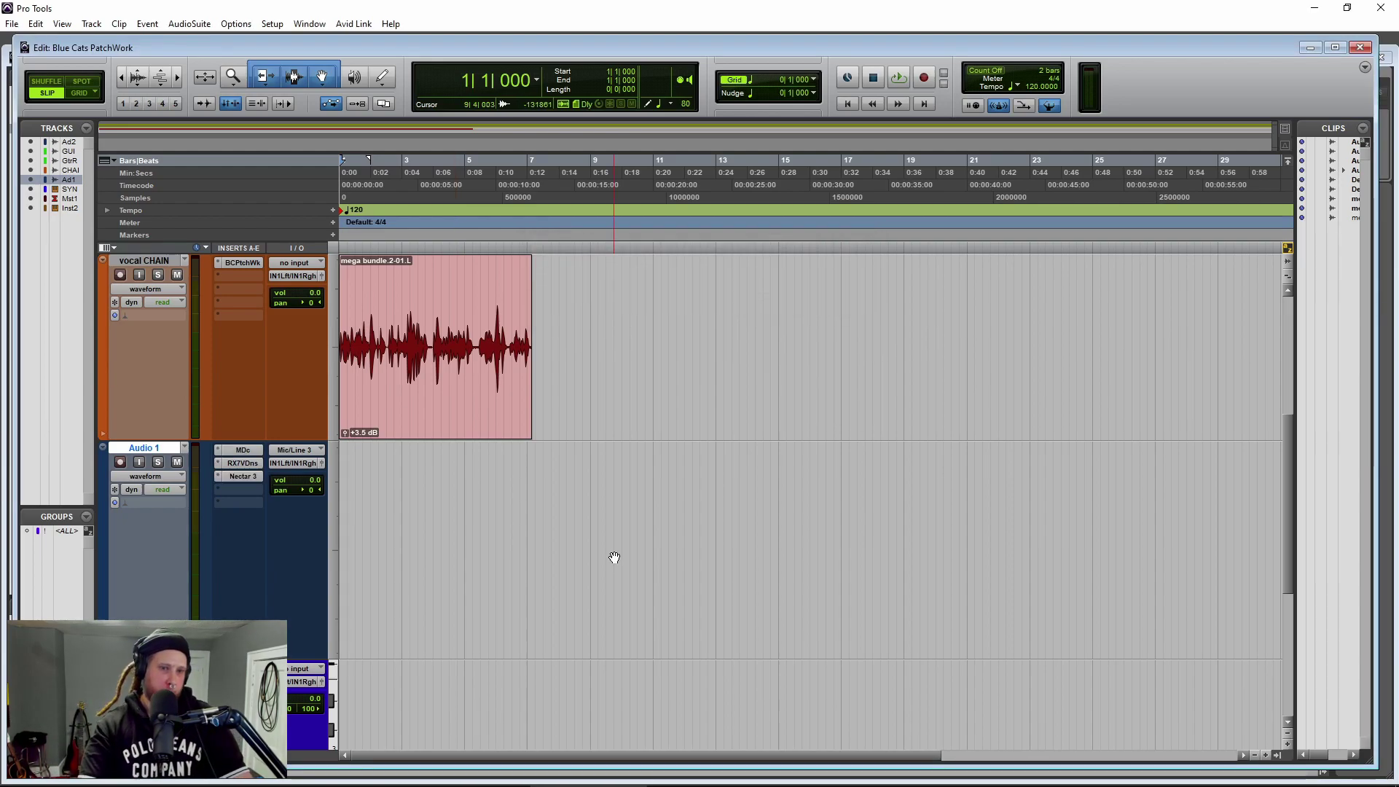
View the recalled insert plug-ins on Audio 1, close Nectar 3, and reopen PatchWork on the vocal CHAIN track
click(240, 450)
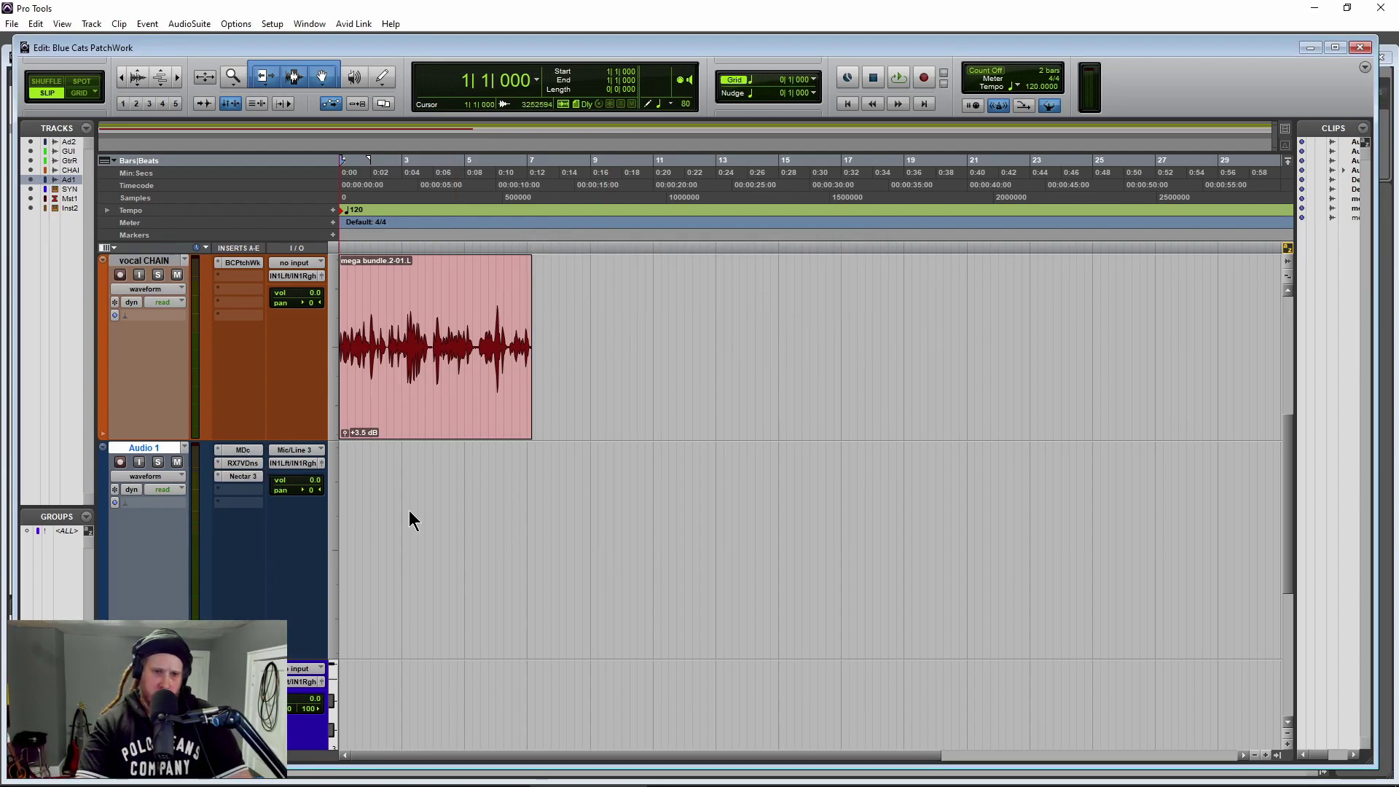
click(244, 463)
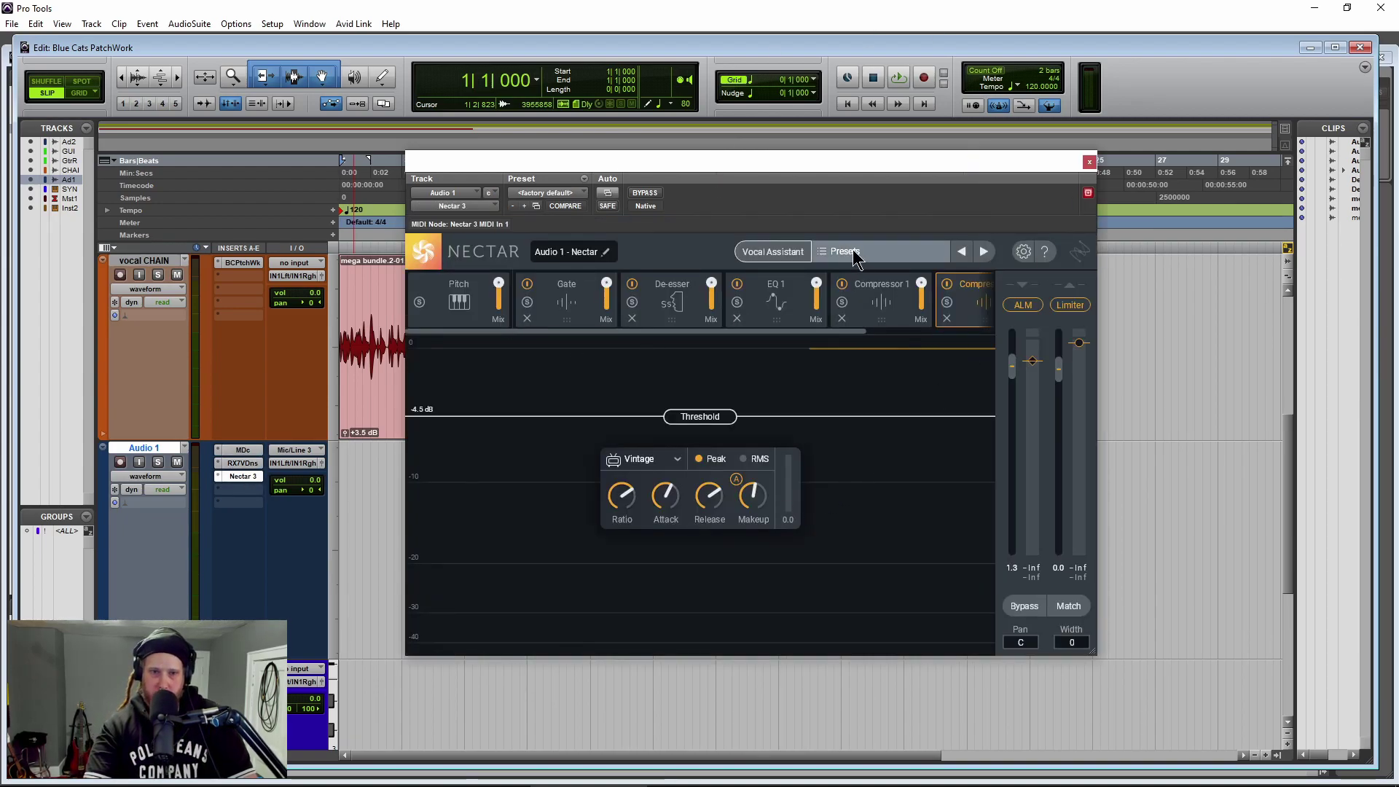
click(1089, 161)
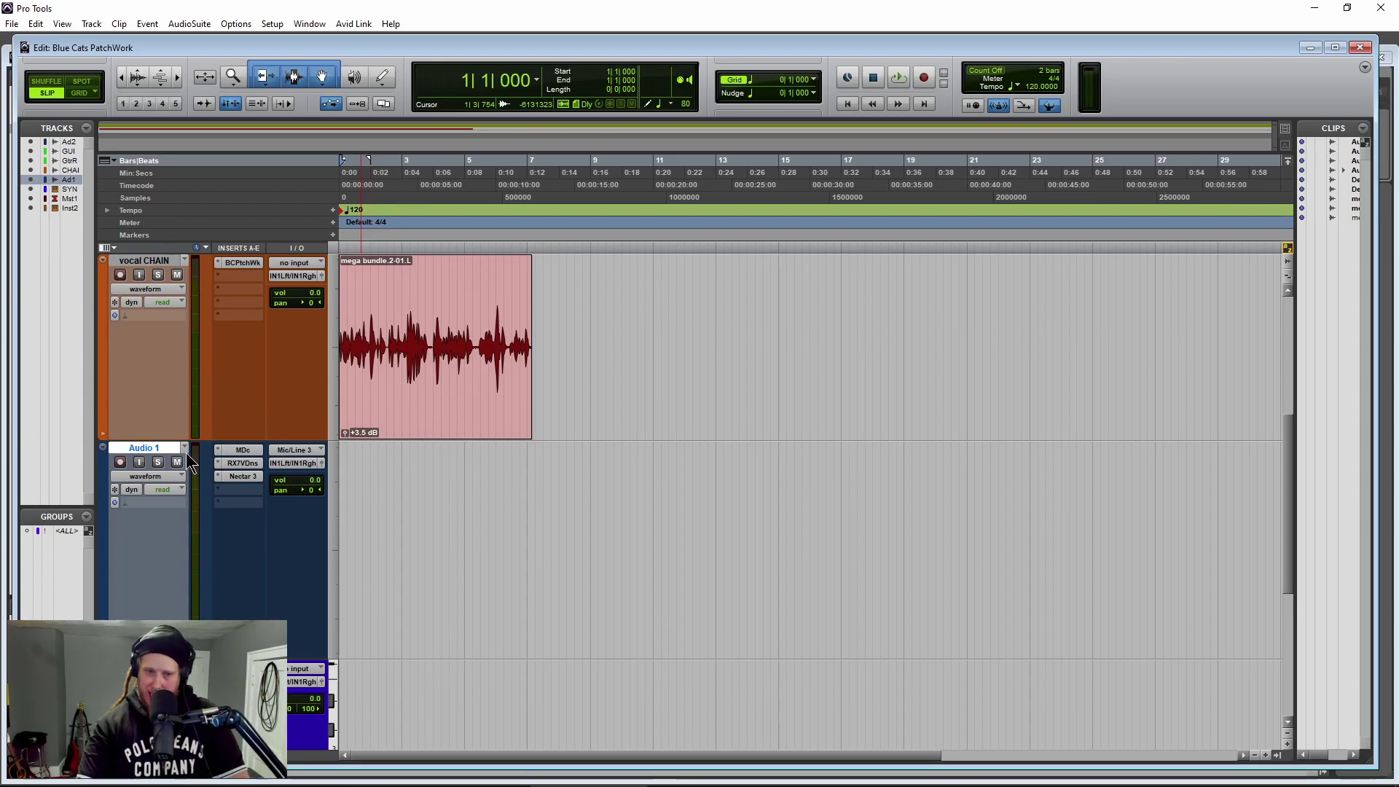
click(241, 261)
mouse_move(682, 172)
mouse_down()
mouse_move(616, 184)
mouse_move(688, 179)
mouse_up()
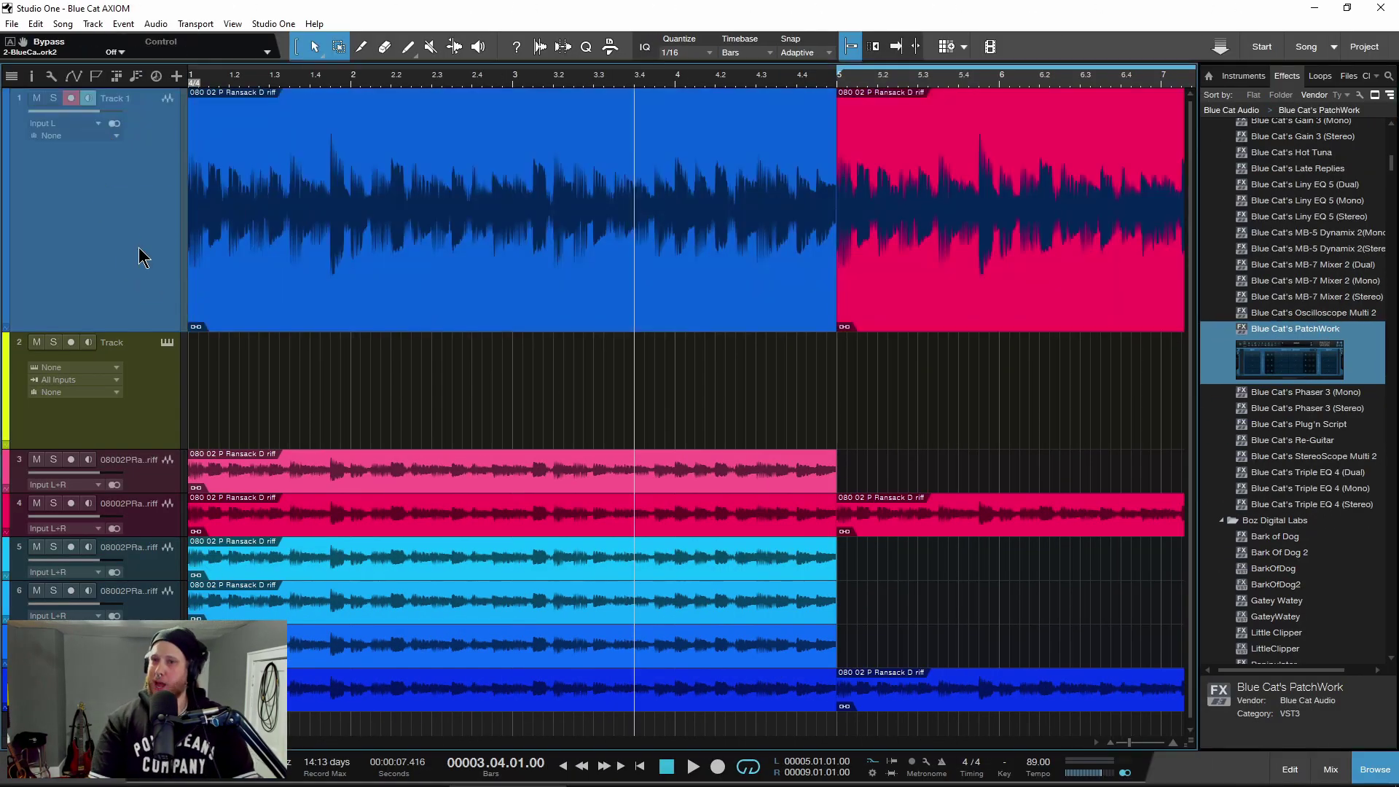
Switch to Studio One and add another Blue Cat's PatchWork to Track 1's inserts
drag(139, 247, 138, 247)
drag(467, 132, 594, 163)
click(574, 226)
click(619, 373)
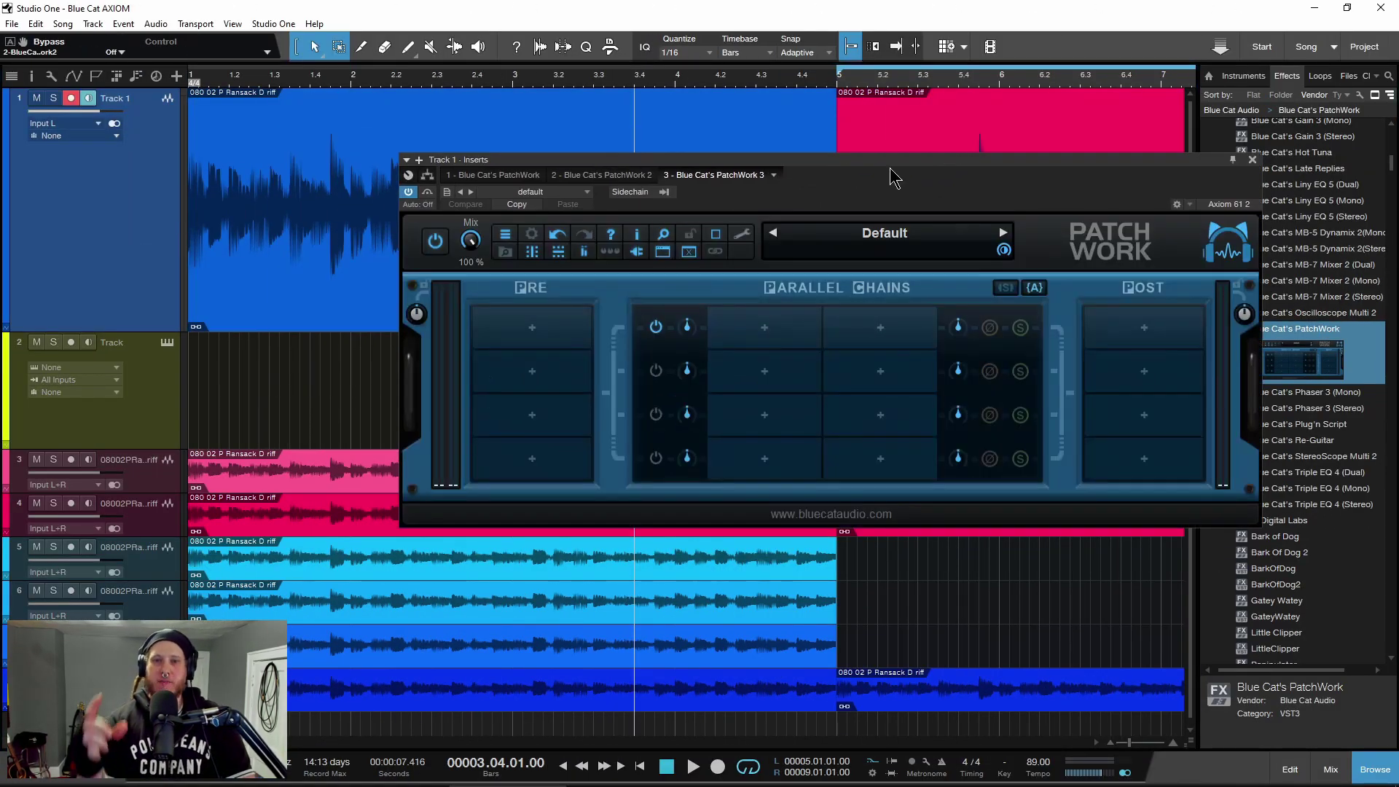
drag(890, 169, 801, 157)
Load the Benoni YouTube SM7B preset in Track 1's third PatchWork, and view its Nectar 3 before closing that plug-in
click(791, 223)
click(906, 251)
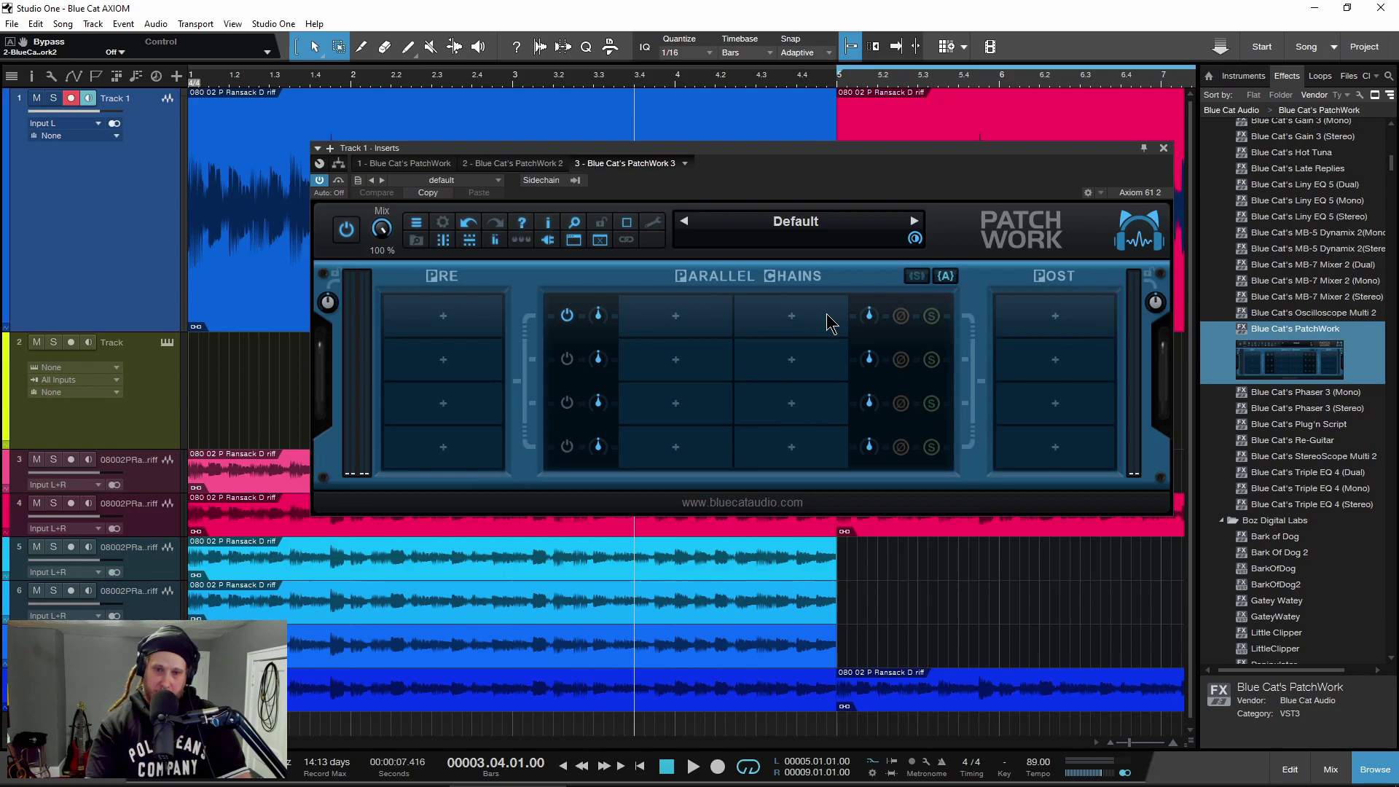
drag(699, 157, 631, 164)
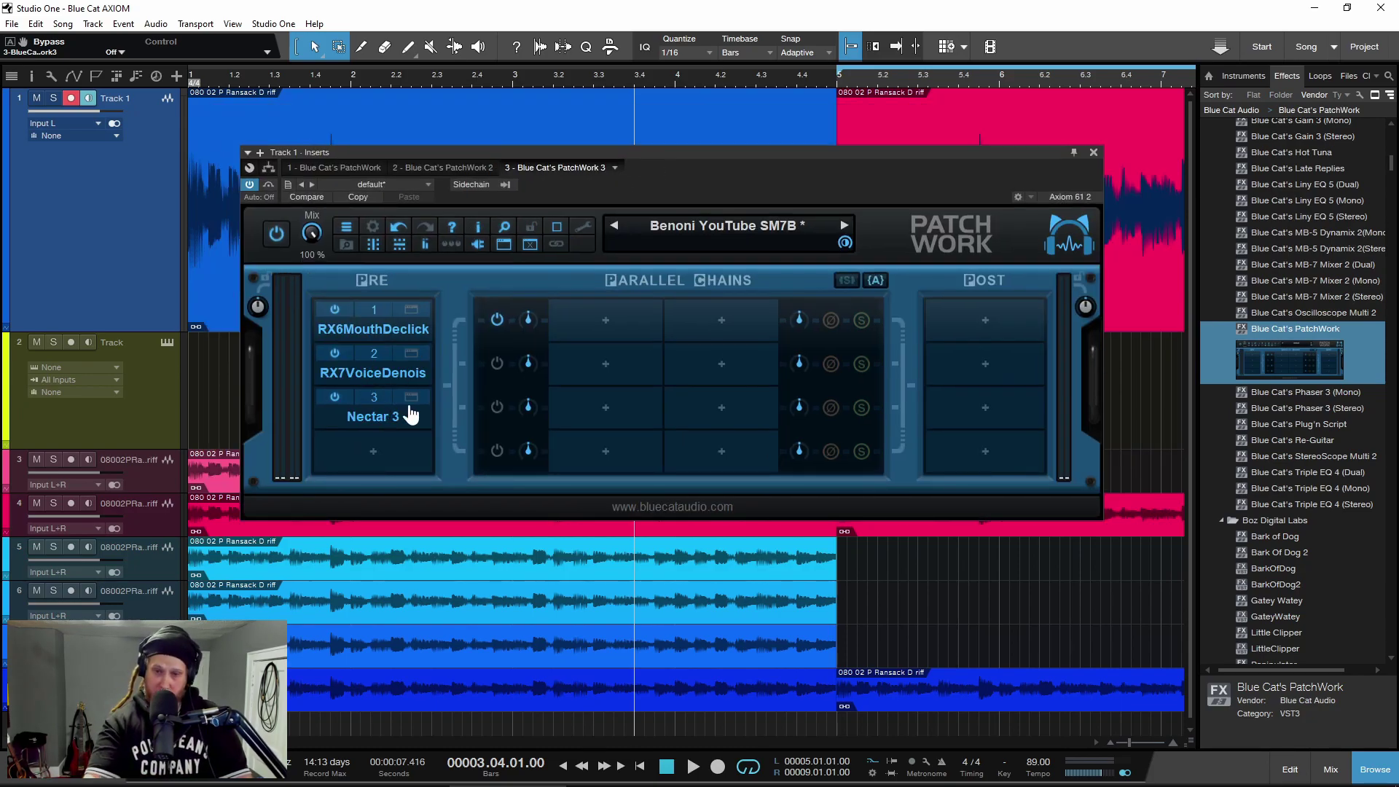
click(412, 399)
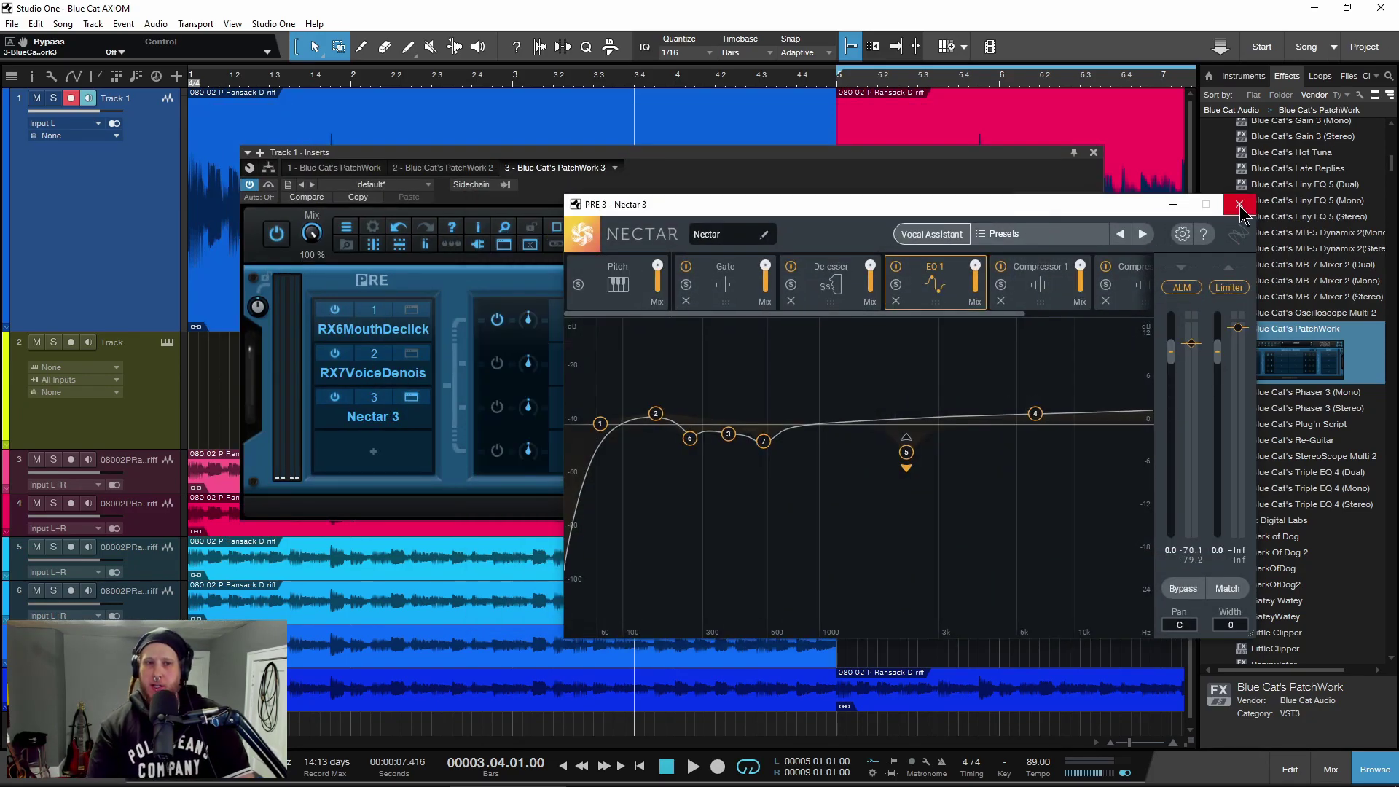
click(1242, 204)
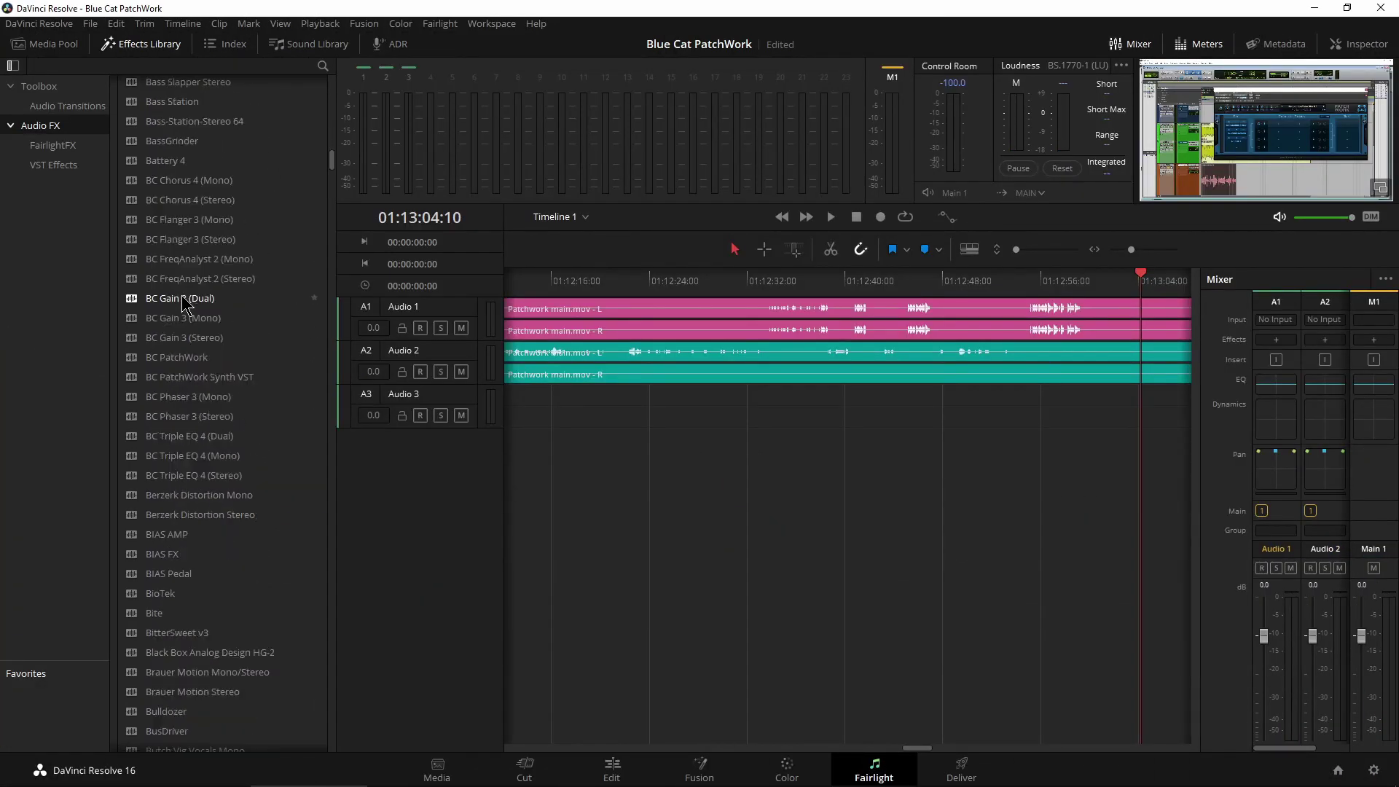
Switch to DaVinci Resolve, insert BC PatchWork on Audio 2 and load its Benoni YouTube SM7B preset
click(176, 357)
scroll(183, 357, up, 3)
drag(1321, 355, 1323, 357)
drag(693, 284, 836, 256)
click(750, 435)
click(787, 558)
click(911, 311)
click(1012, 335)
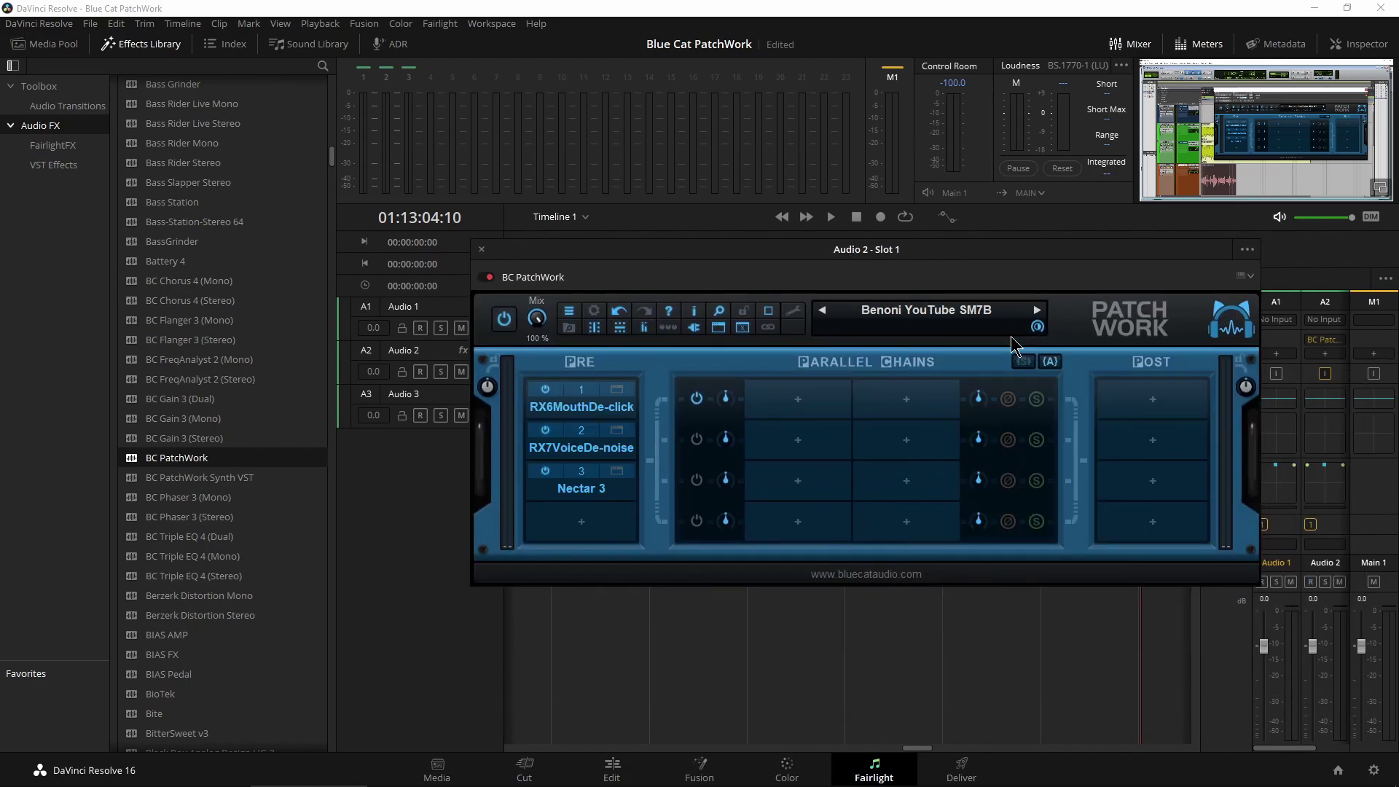
drag(809, 251, 917, 168)
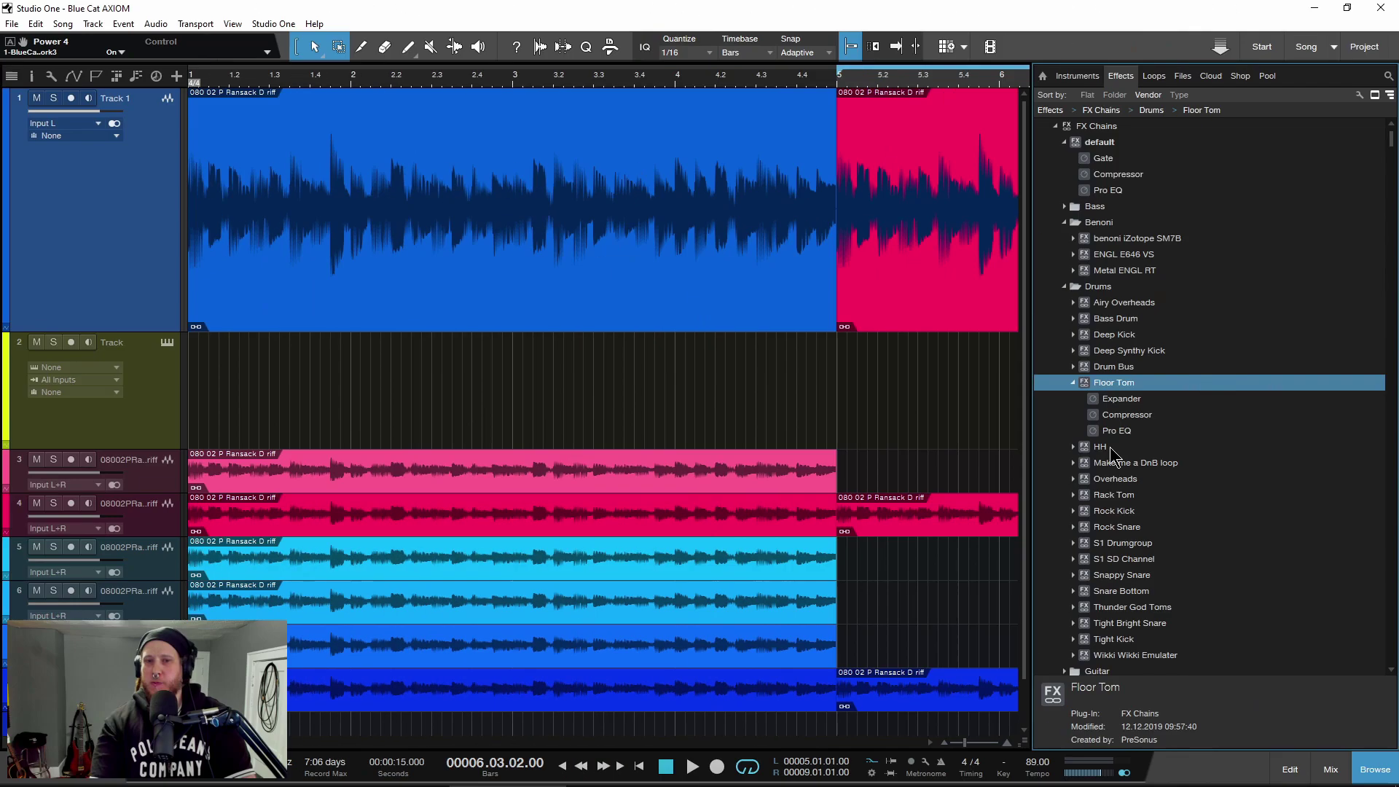
In Studio One, collapse the Benoni FX Chains folder and show the mixer beside a narrower effects browser
click(1062, 221)
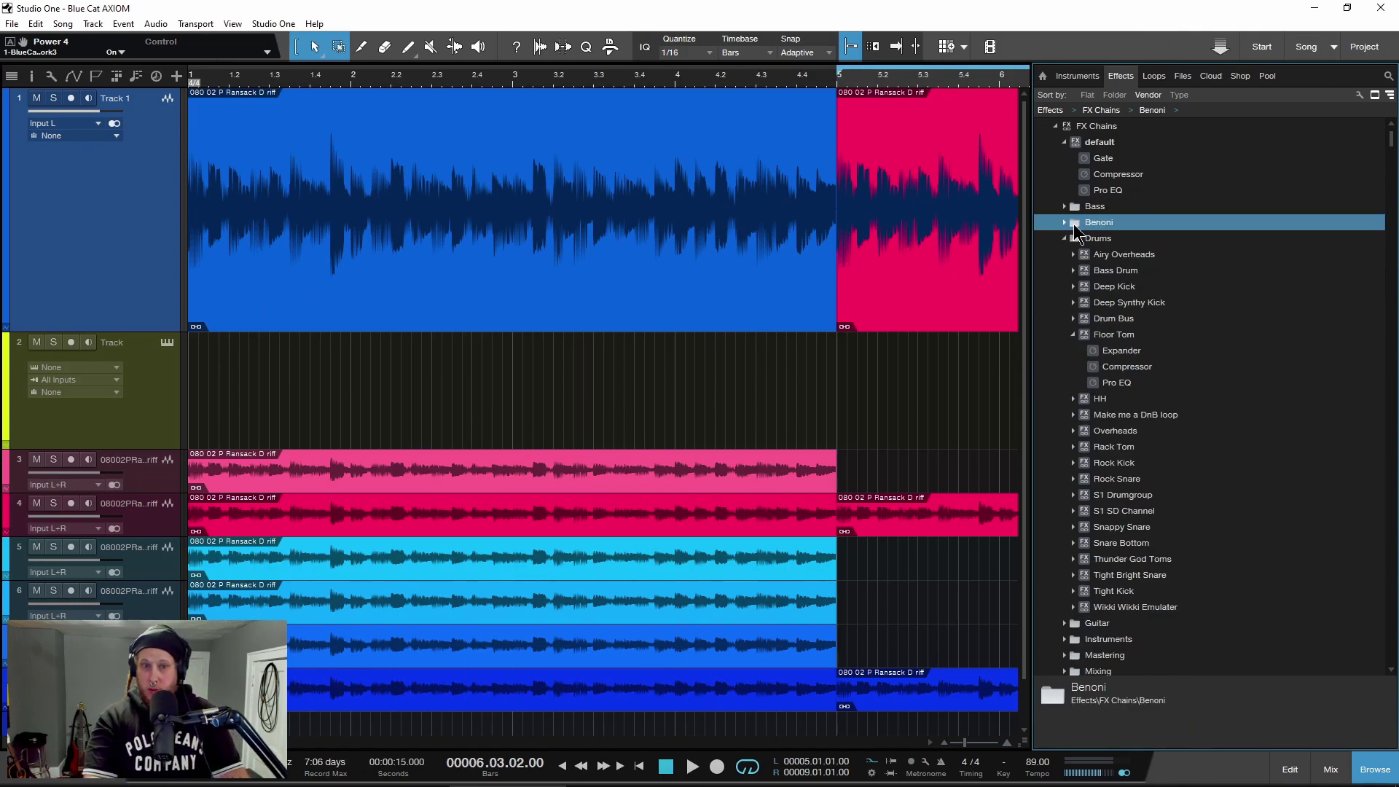
drag(1032, 299, 1255, 272)
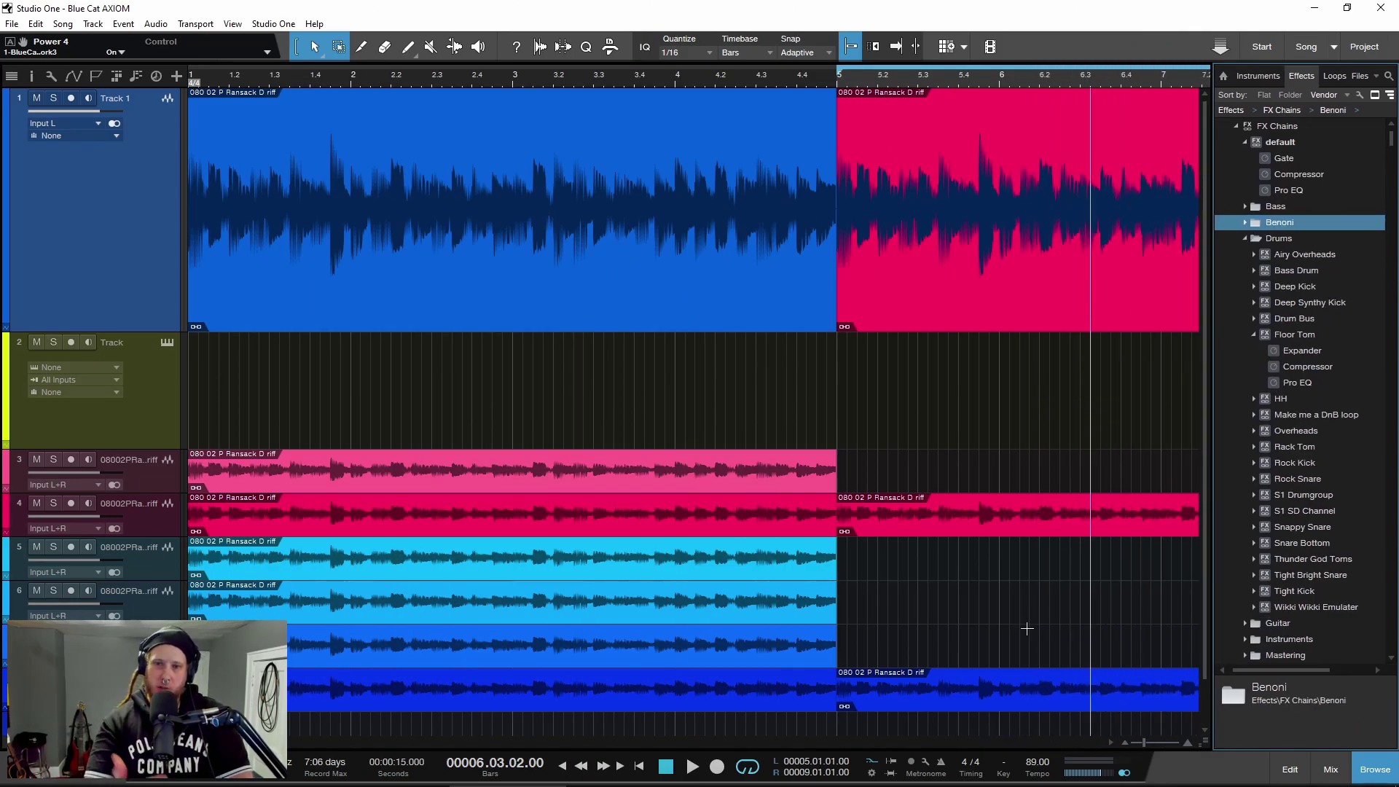
click(1331, 769)
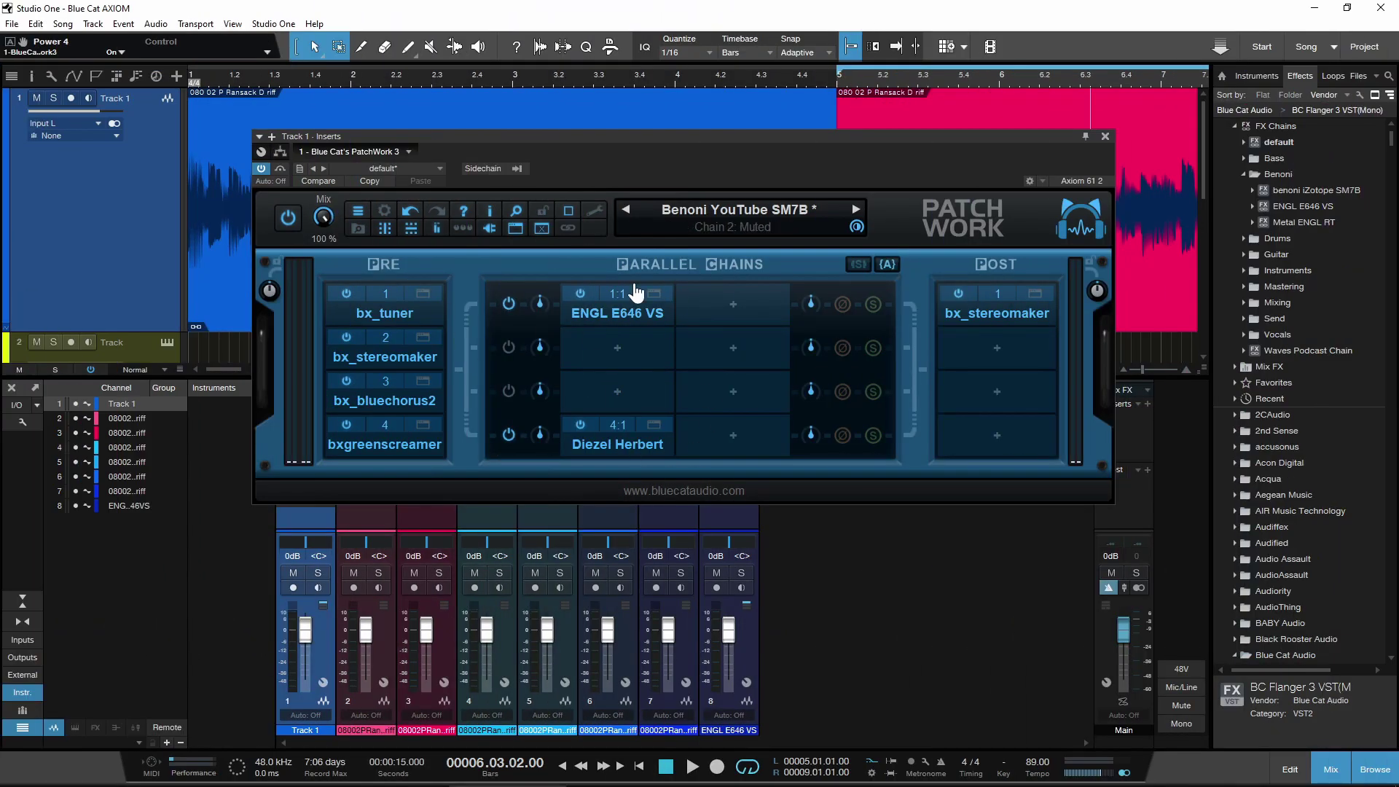
Save Track 1's PatchWork guitar chain as a new preset named benoni 9 Metal PA
click(771, 217)
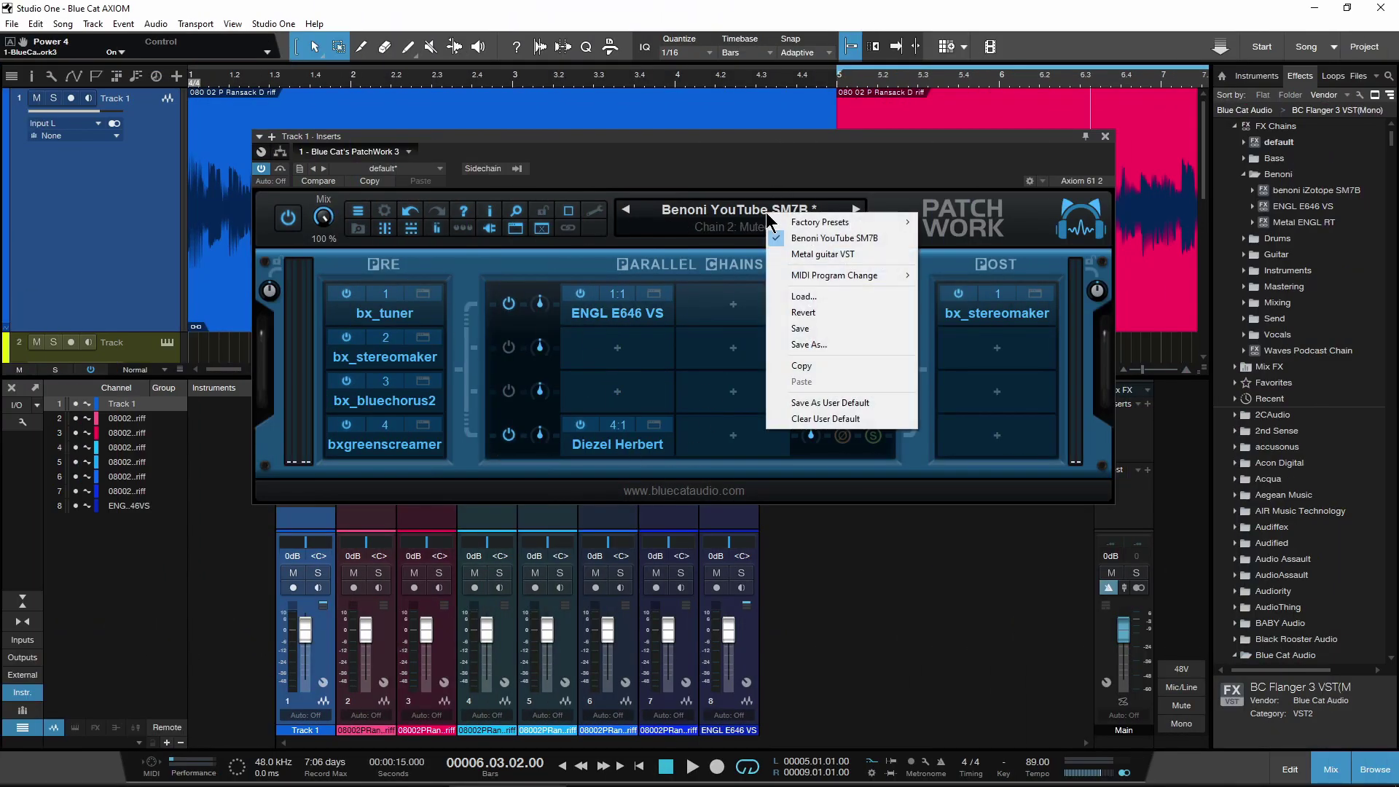
click(808, 345)
text(benoni 9 Metal PA)
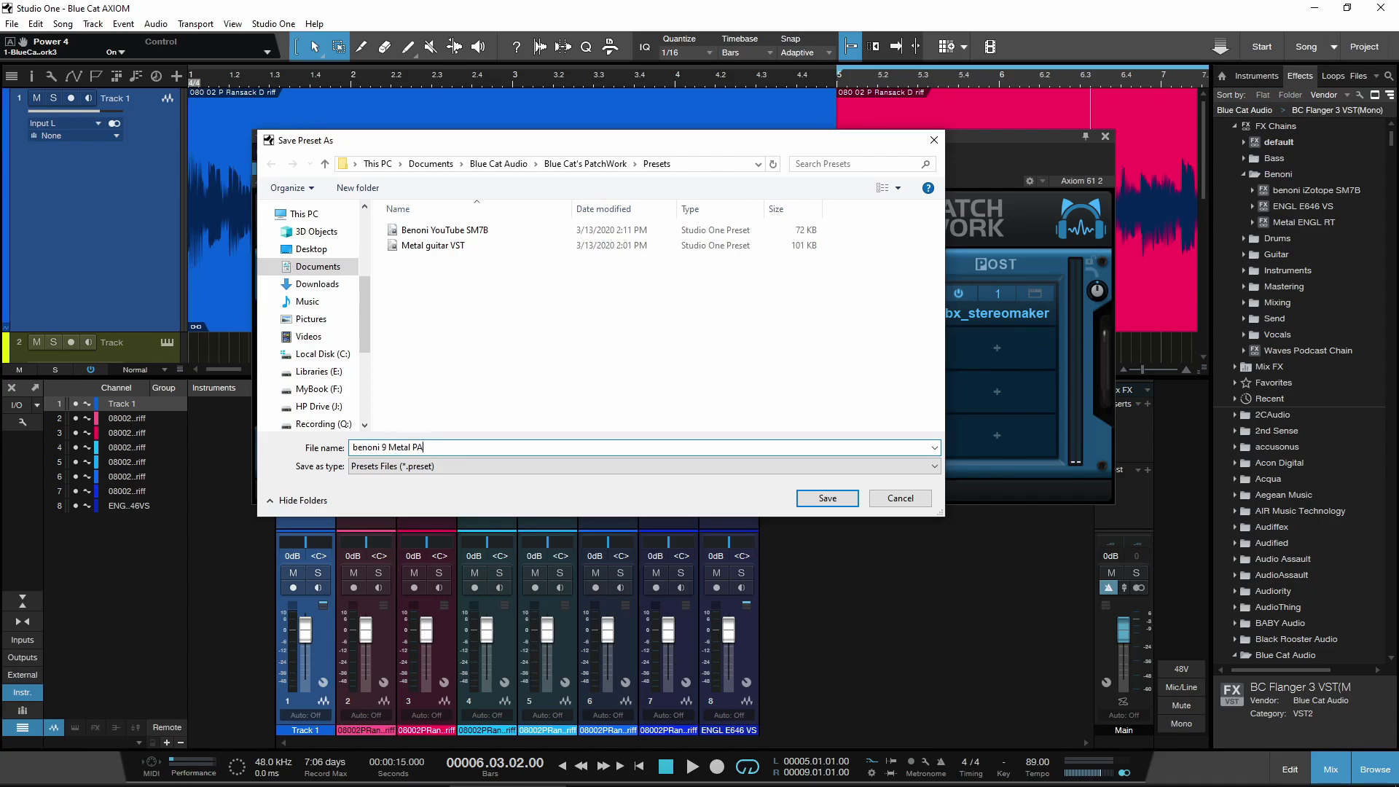
key(Return)
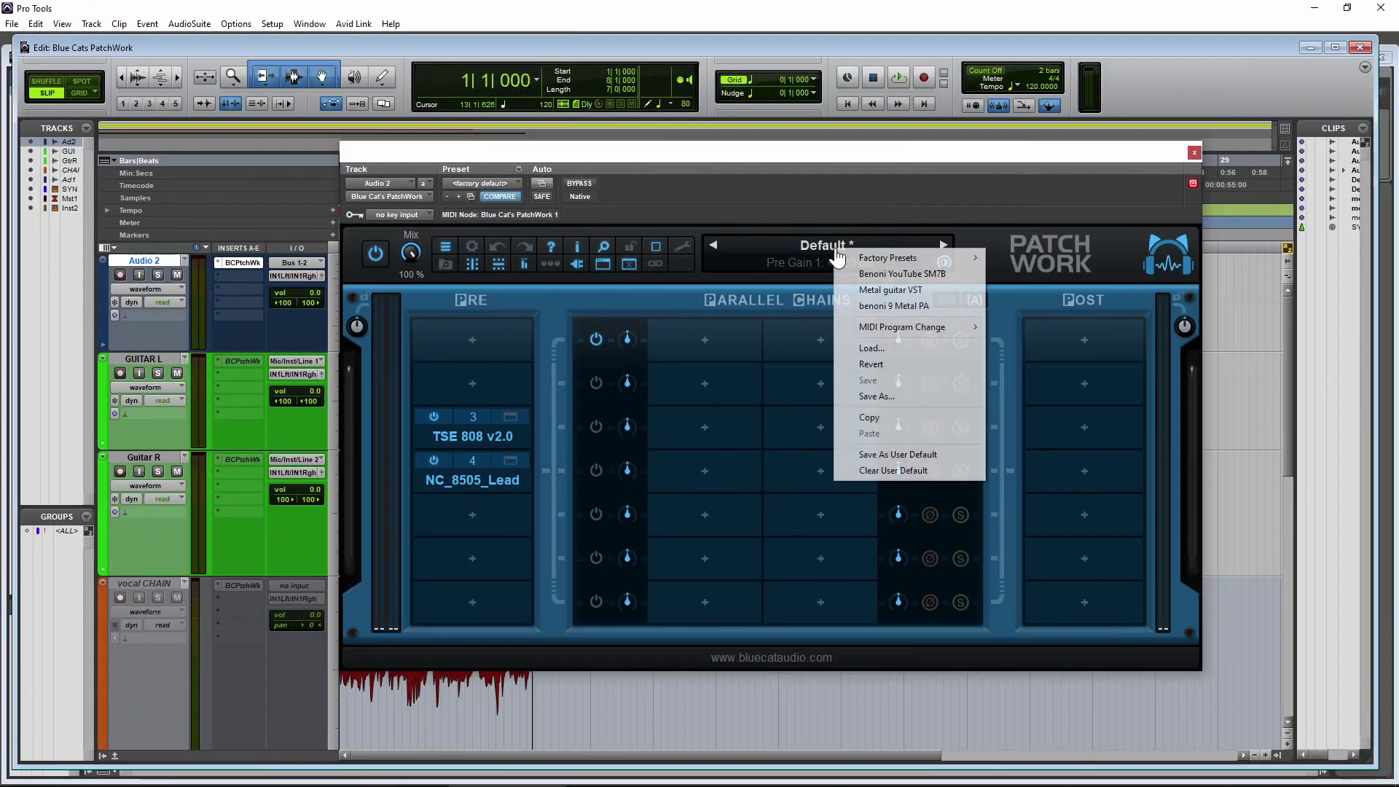
In Pro Tools, load the benoni 9 Metal PA preset into PatchWork on the Audio 2 track
click(927, 312)
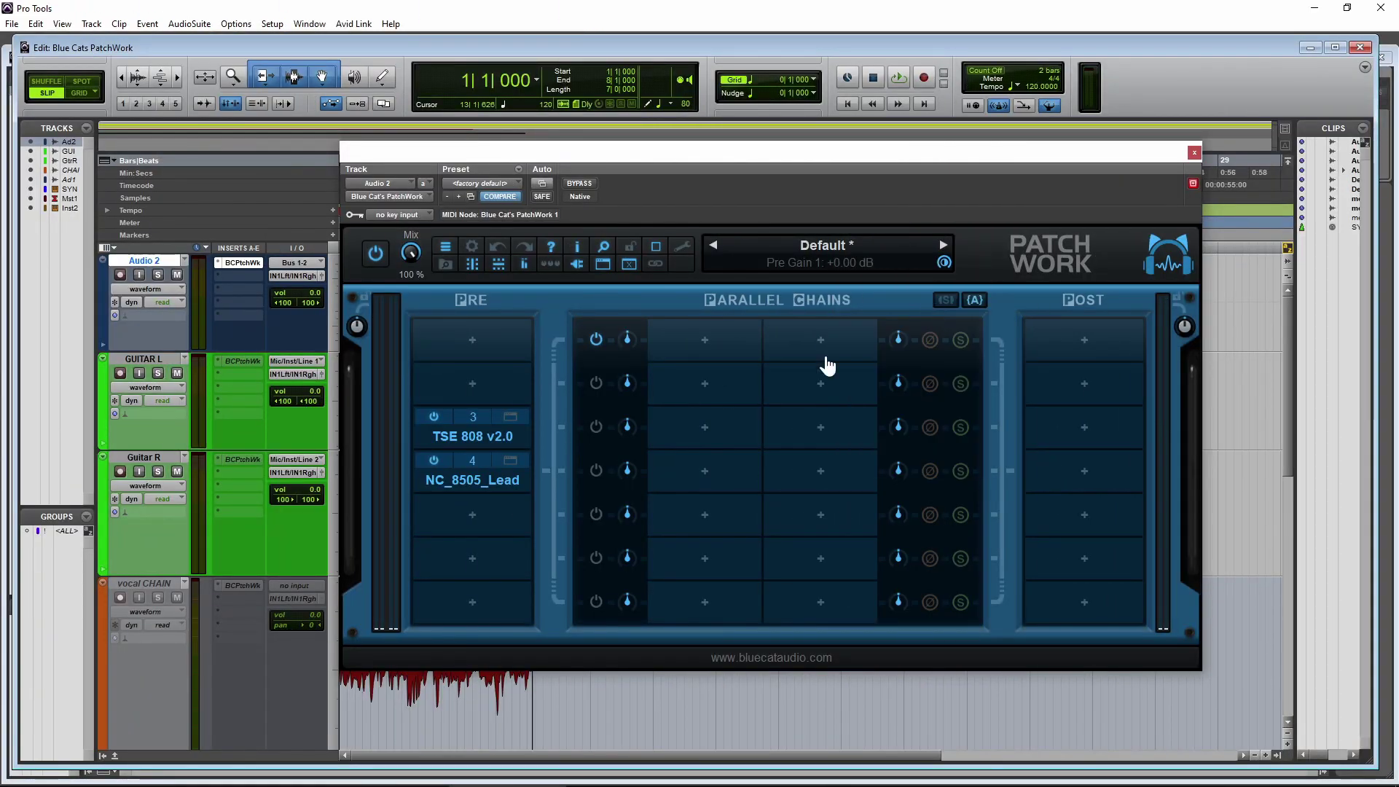
click(706, 445)
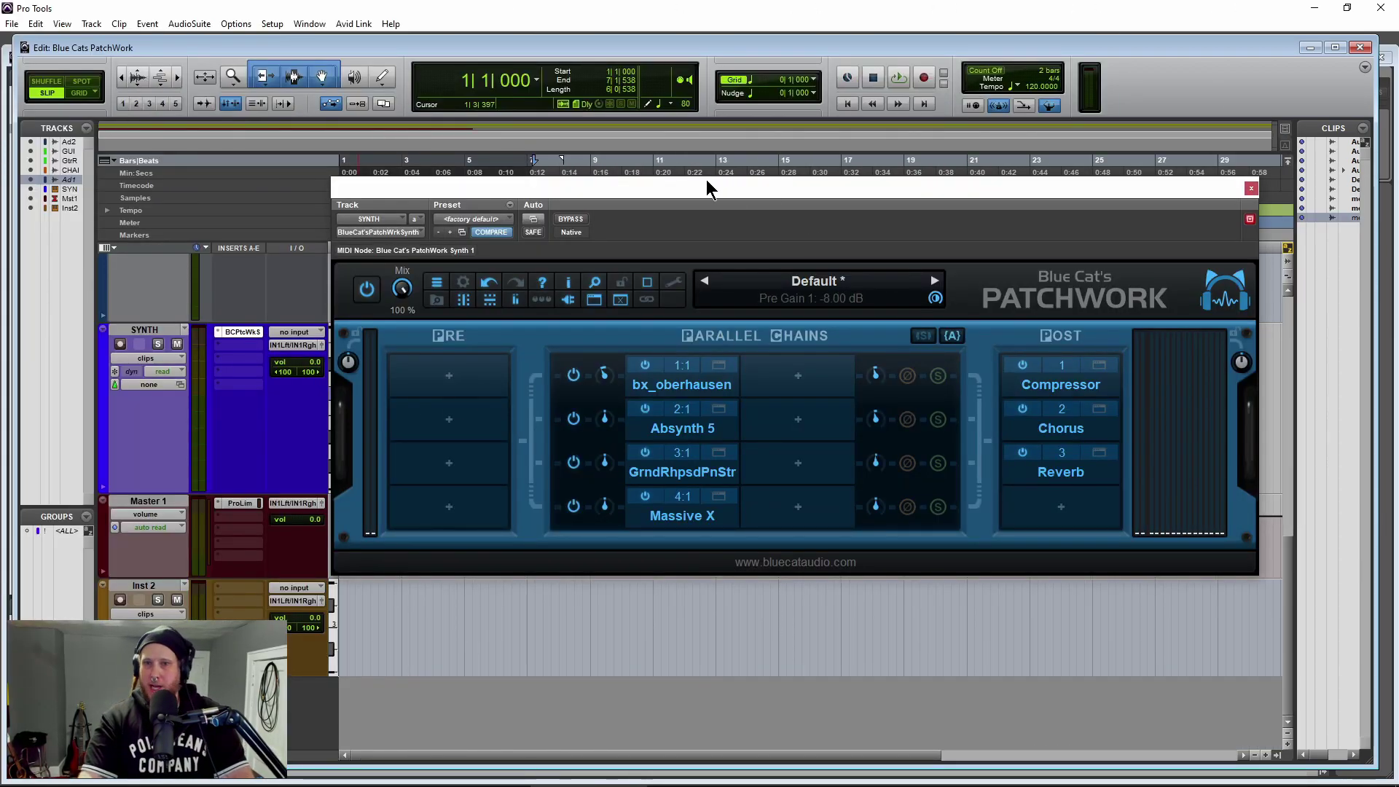
View Massive X and the Reverb, Chorus and Compressor post effects hosted in PatchWork Synth, closing each window
drag(697, 186, 712, 153)
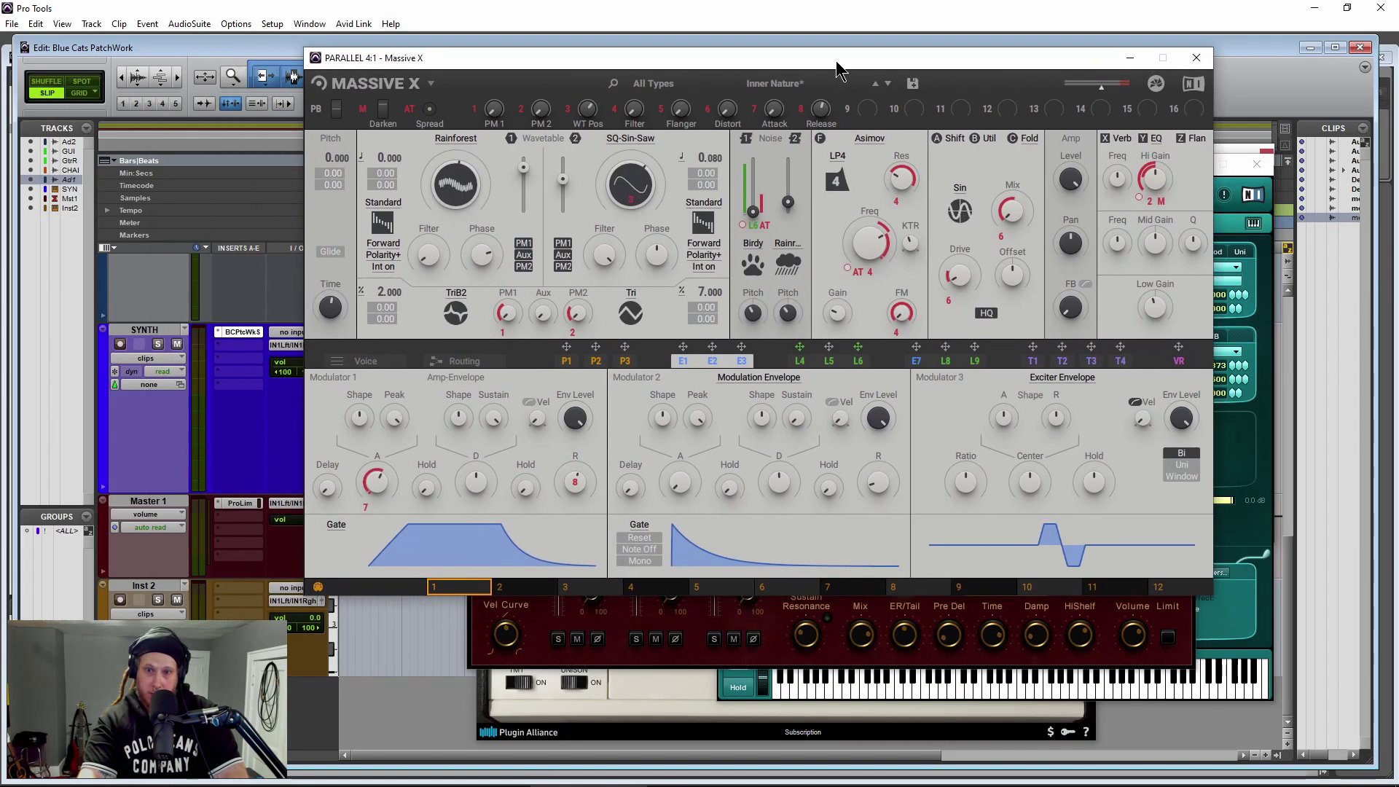
click(1165, 62)
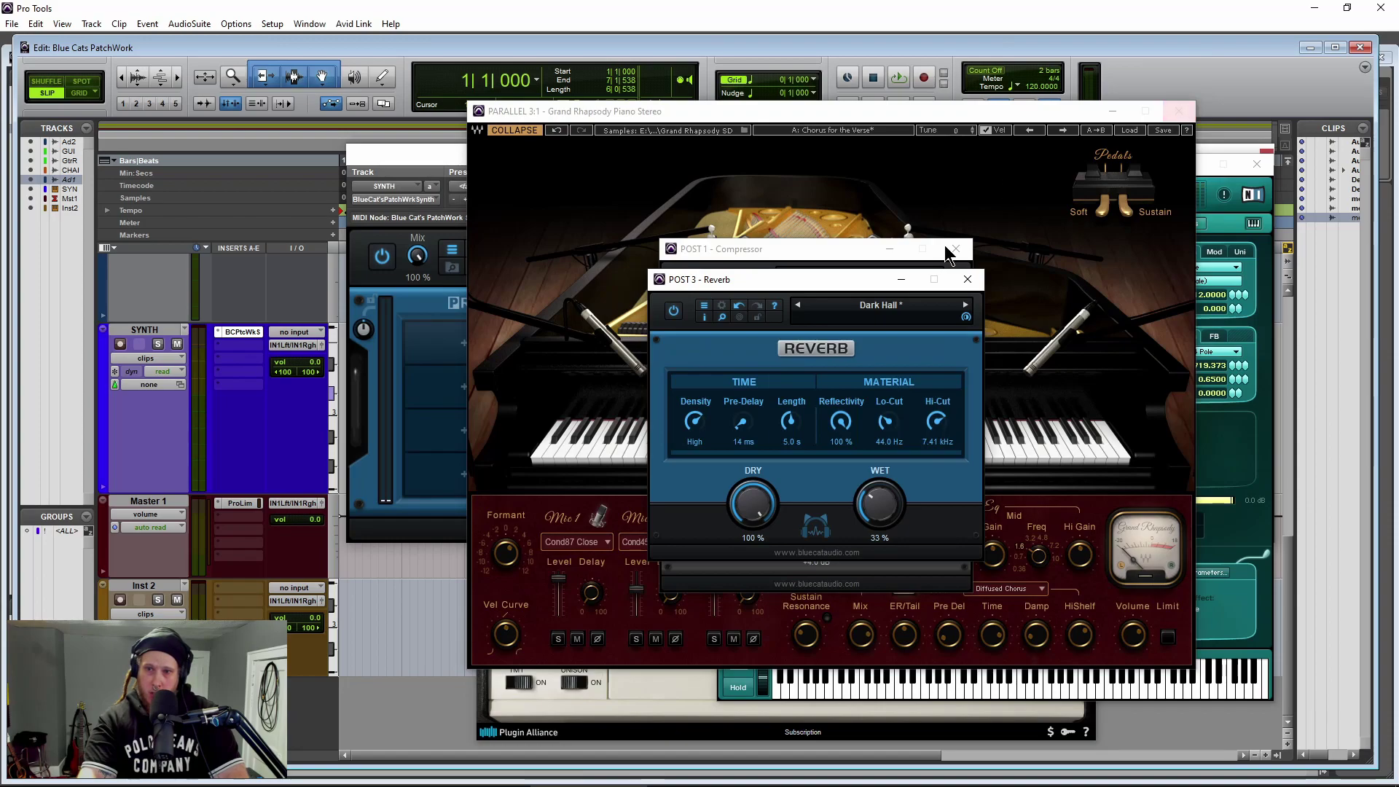
drag(728, 280, 233, 312)
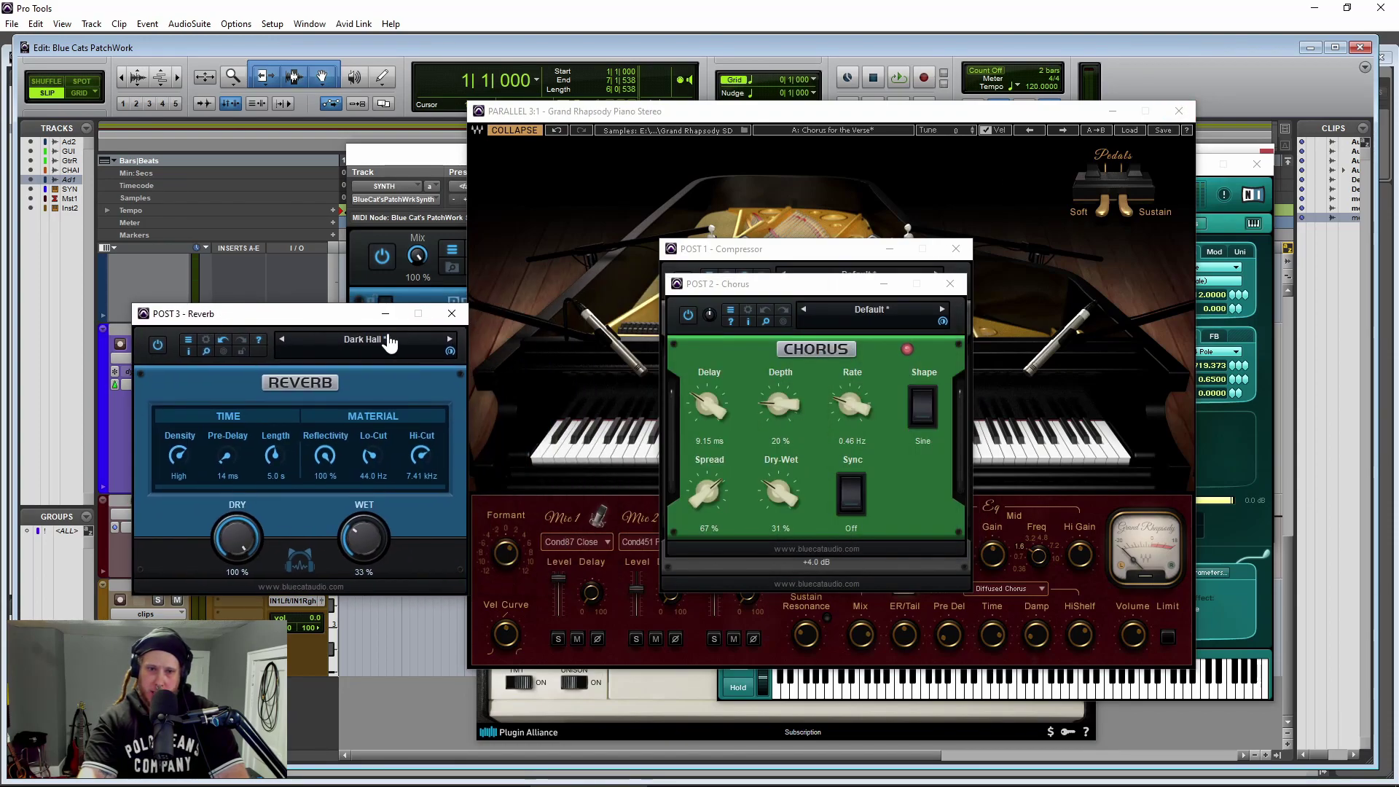
click(474, 312)
click(954, 285)
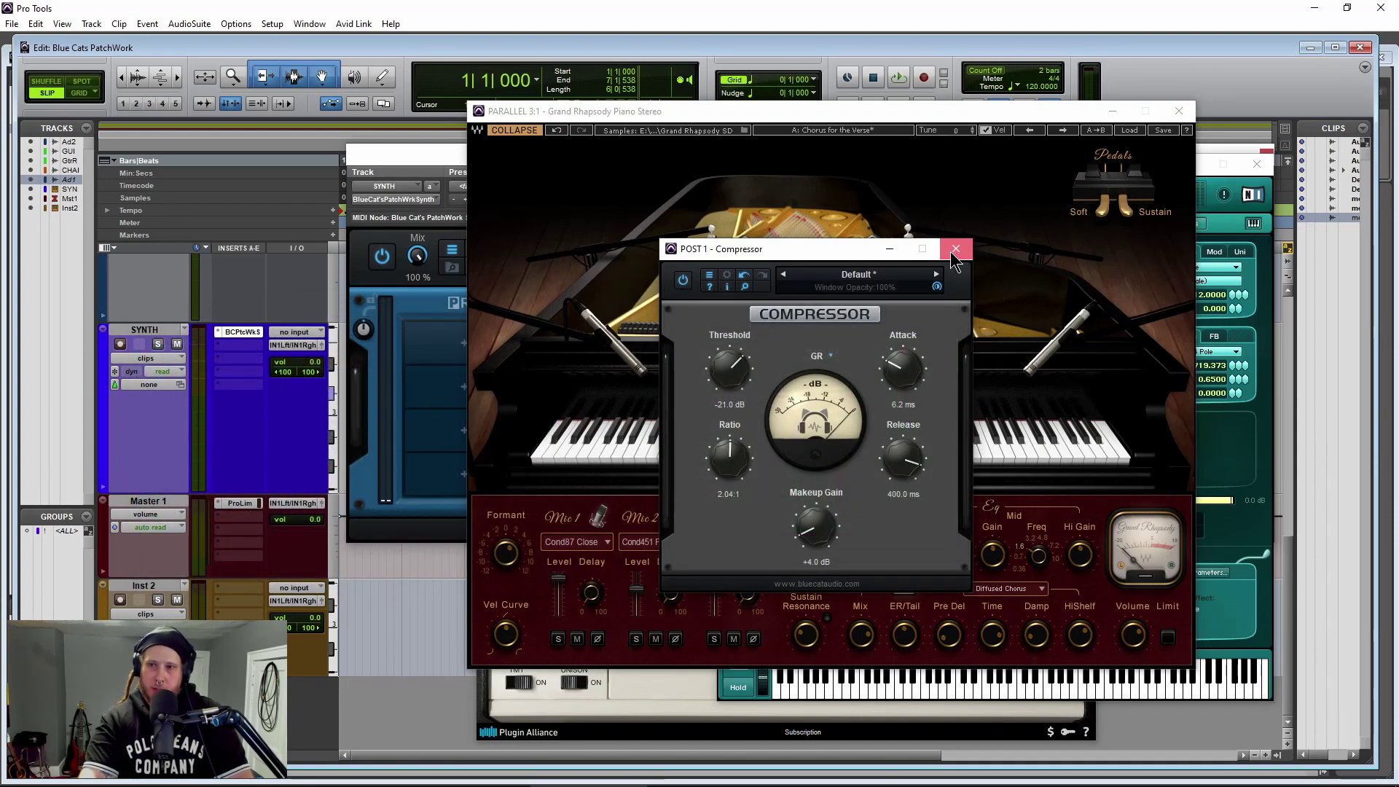
click(956, 248)
Close the Grand Rhapsody Piano and view the hosted Absynth 5 and bx_oberhausen synths, closing both windows
click(1179, 111)
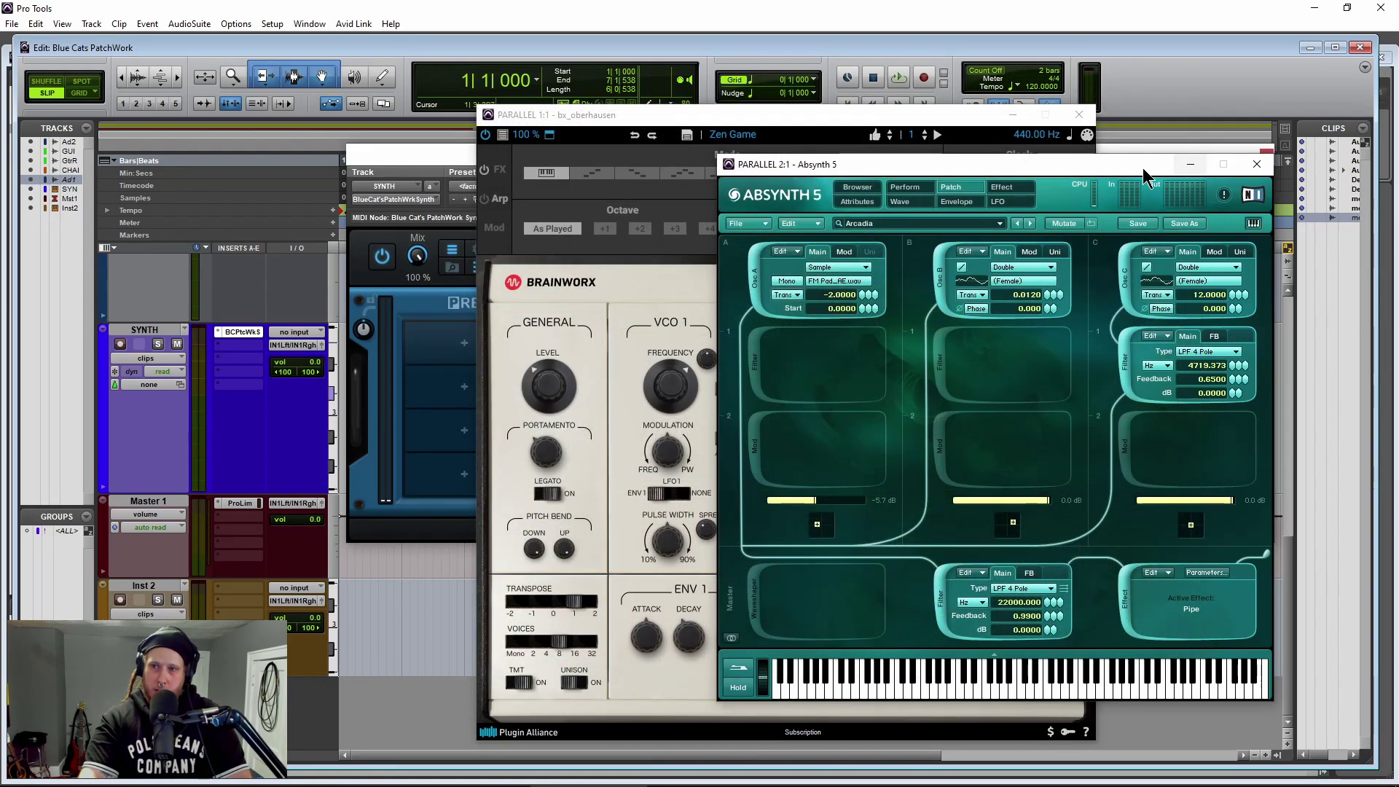
drag(1142, 168, 815, 184)
click(930, 181)
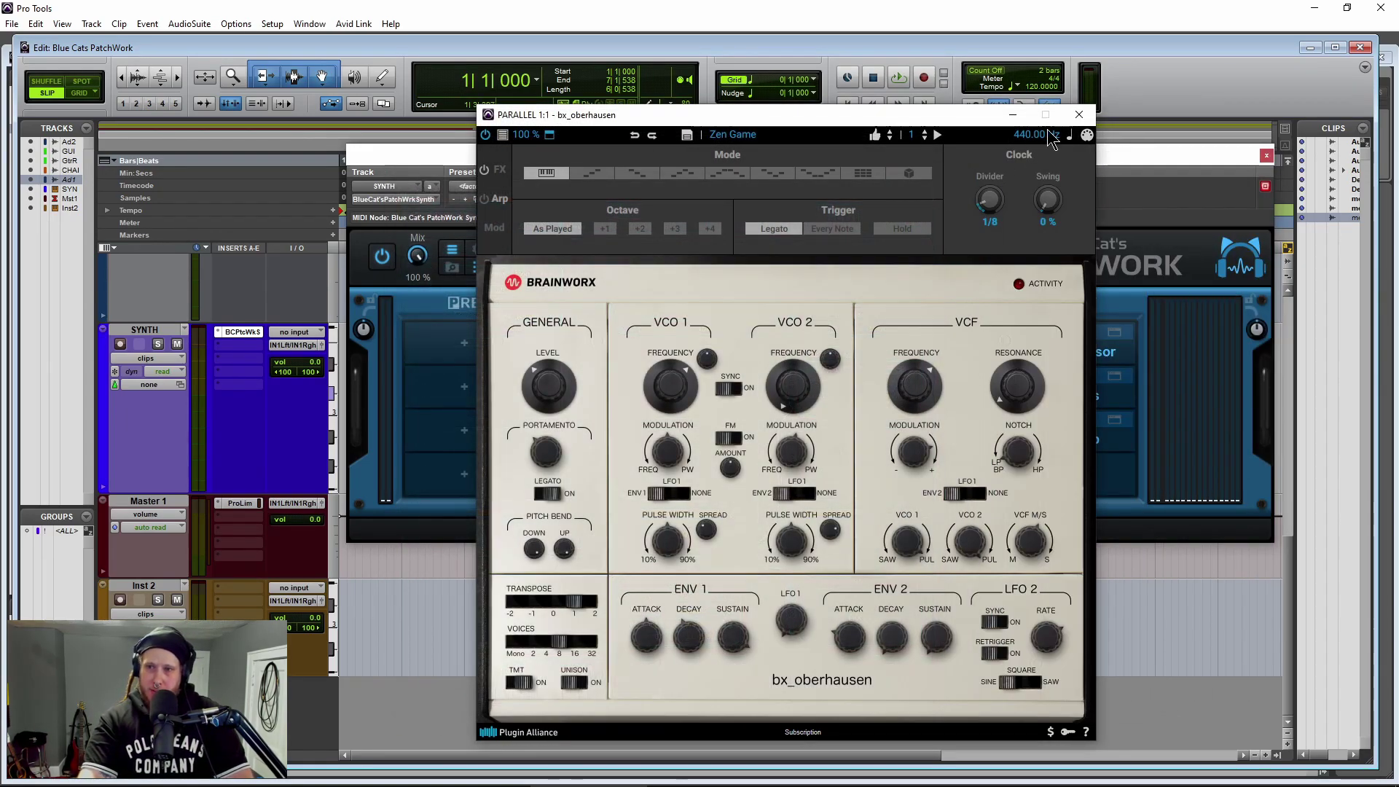
click(1079, 114)
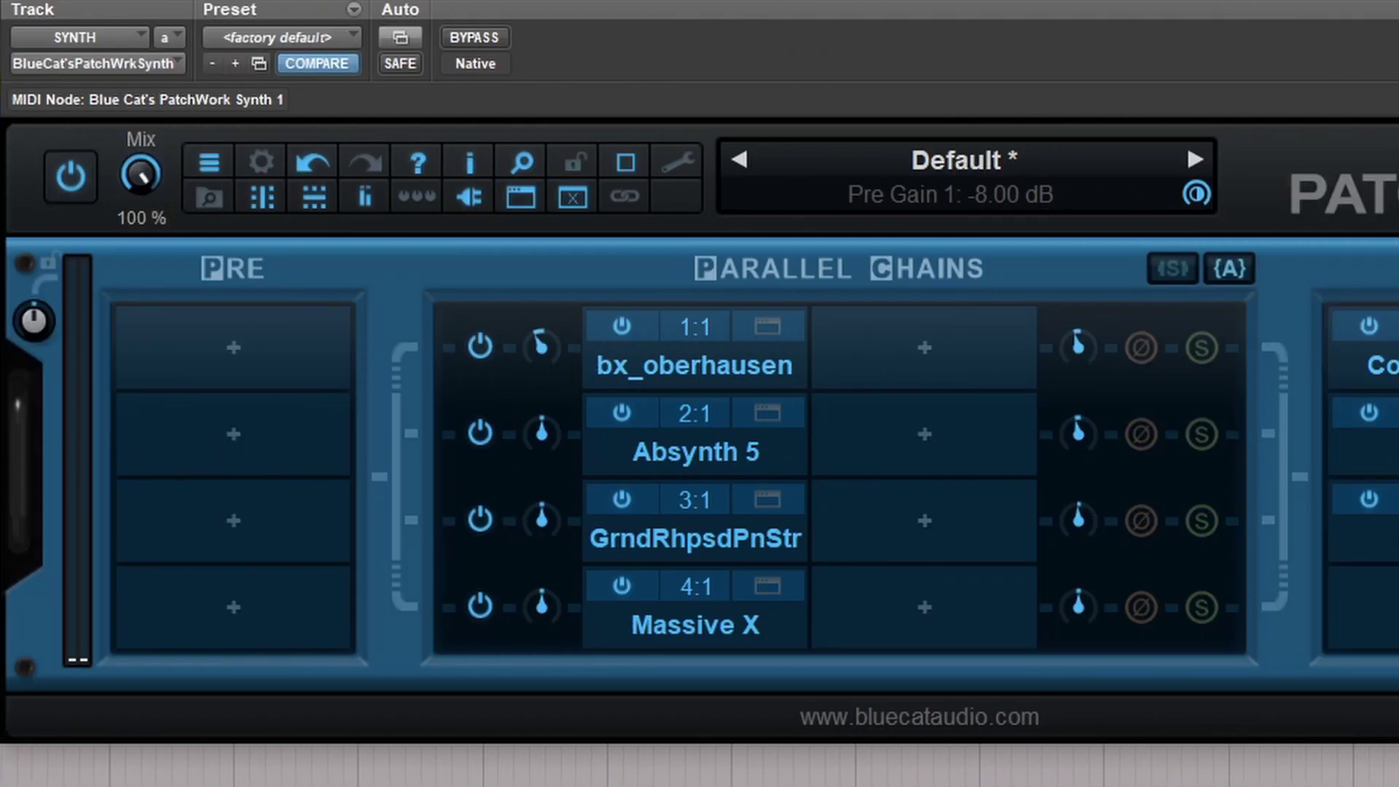
Audition the layered synths by switching off parallel chains 1 to 3, then re-enabling chains 3, 2 and 1 in turn
click(479, 345)
click(479, 432)
click(481, 520)
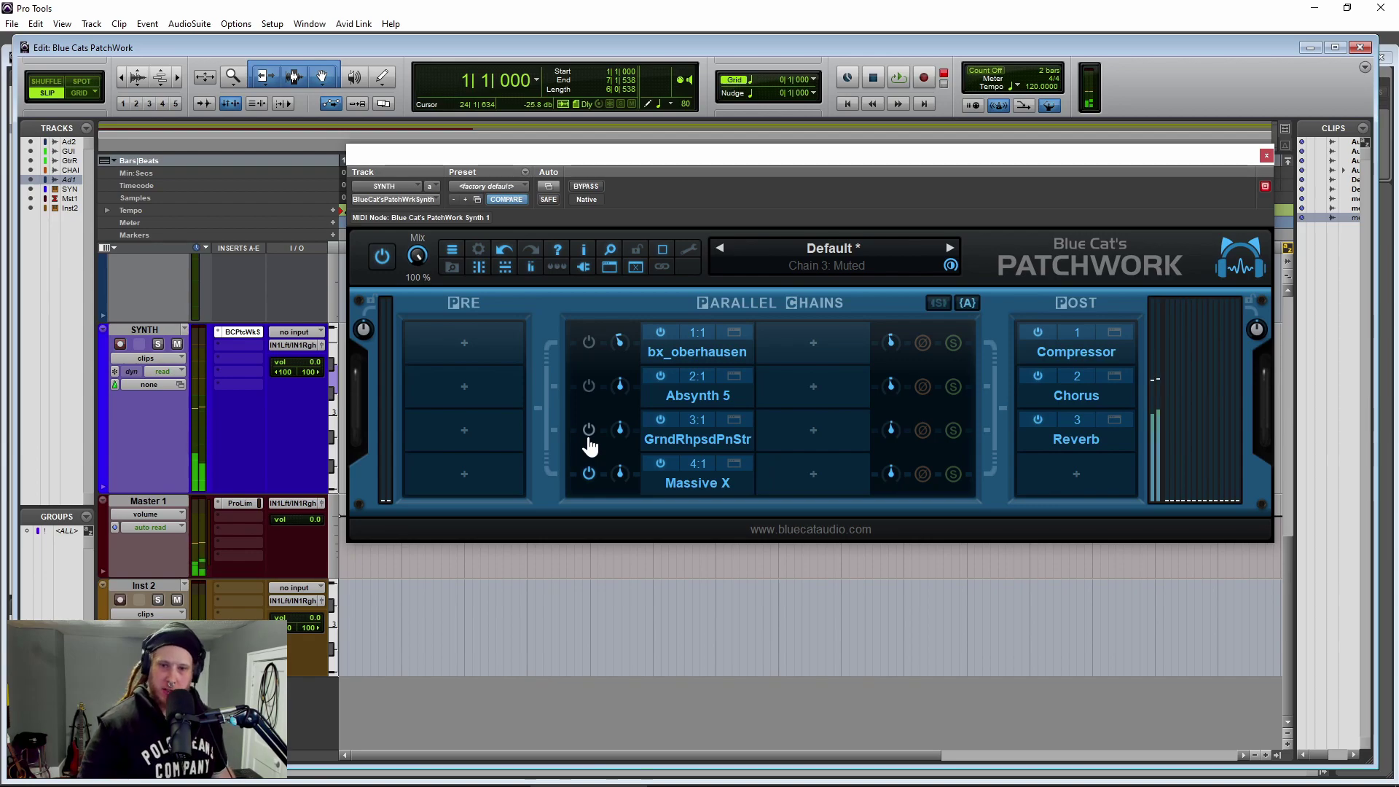
click(590, 429)
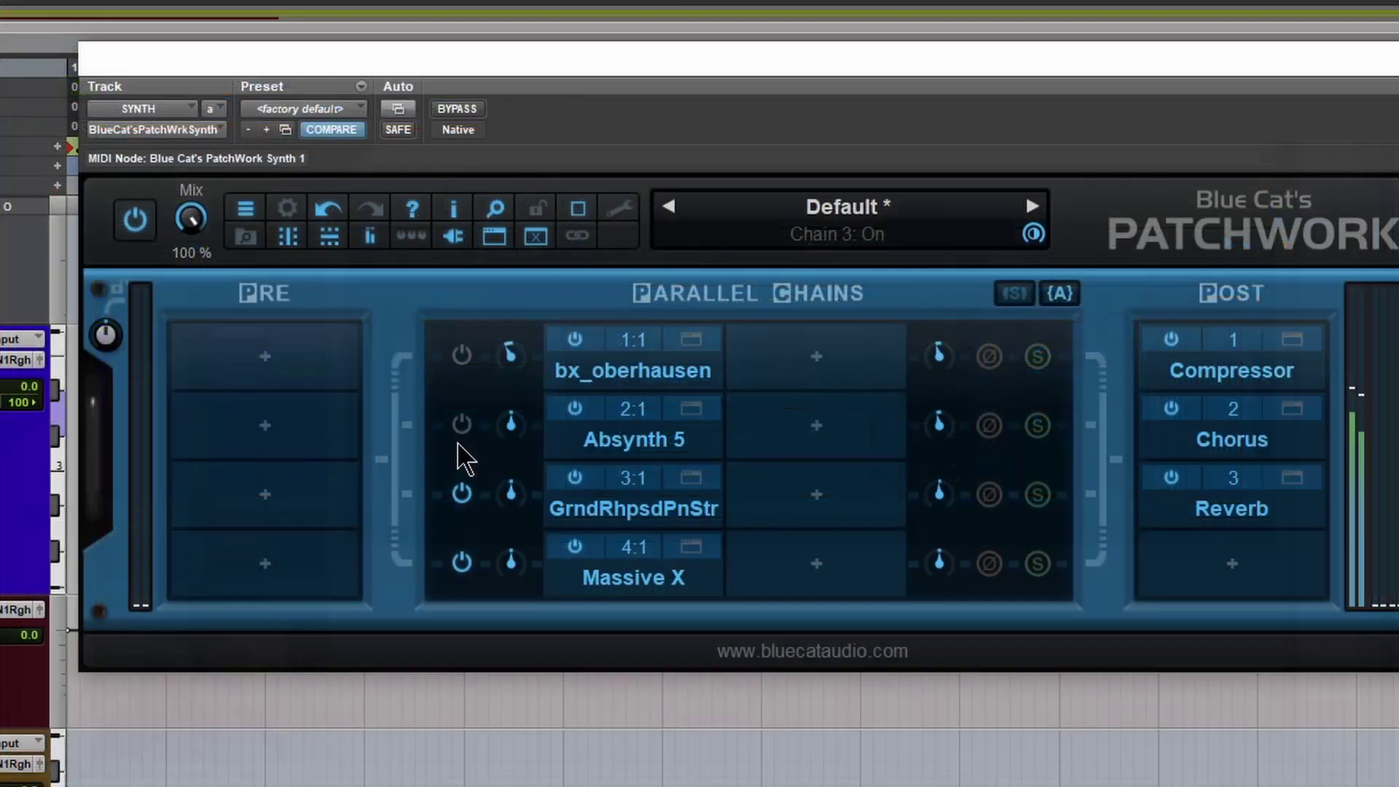
click(591, 392)
click(463, 361)
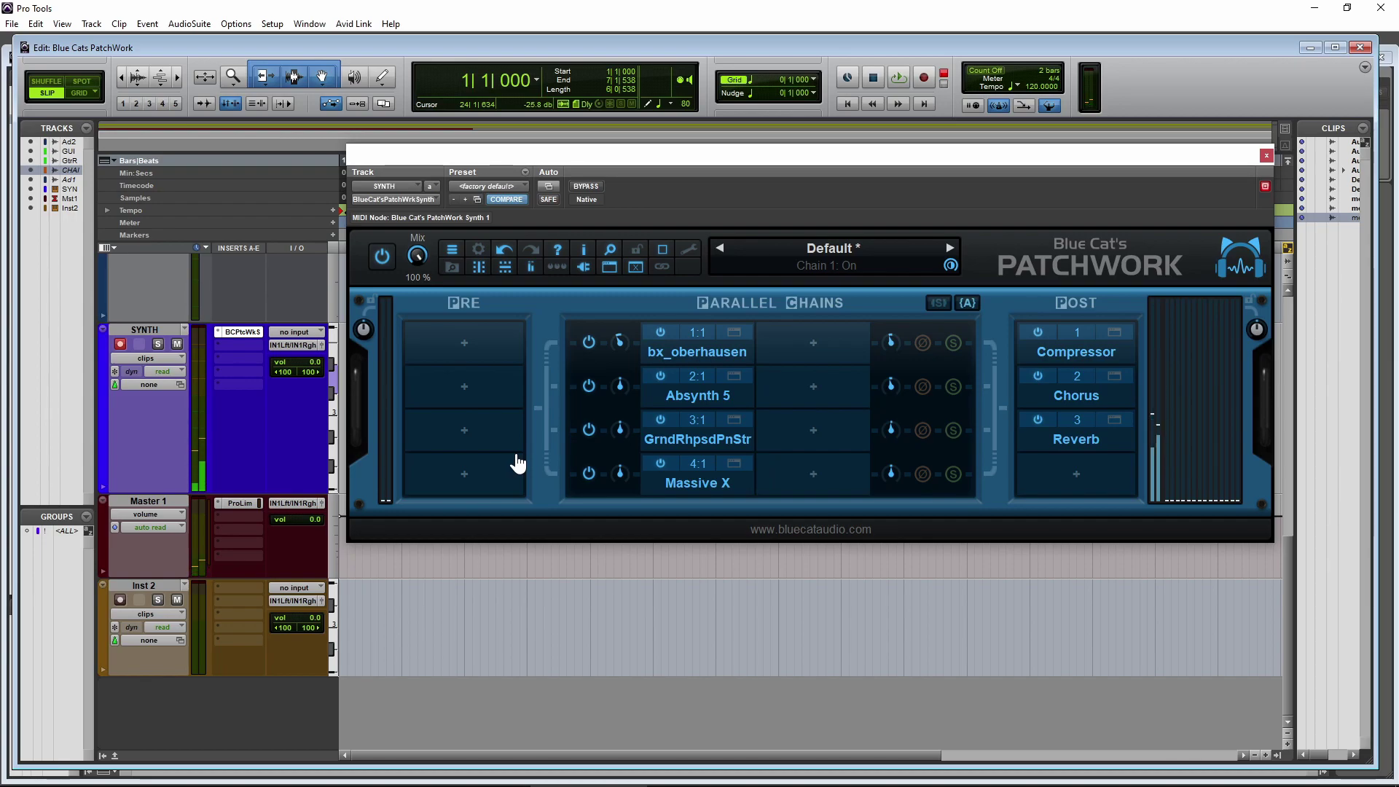
Move the PatchWork Synth window aside to view the SYNTH and Inst 2 tracks, then bring it back
drag(424, 158, 728, 217)
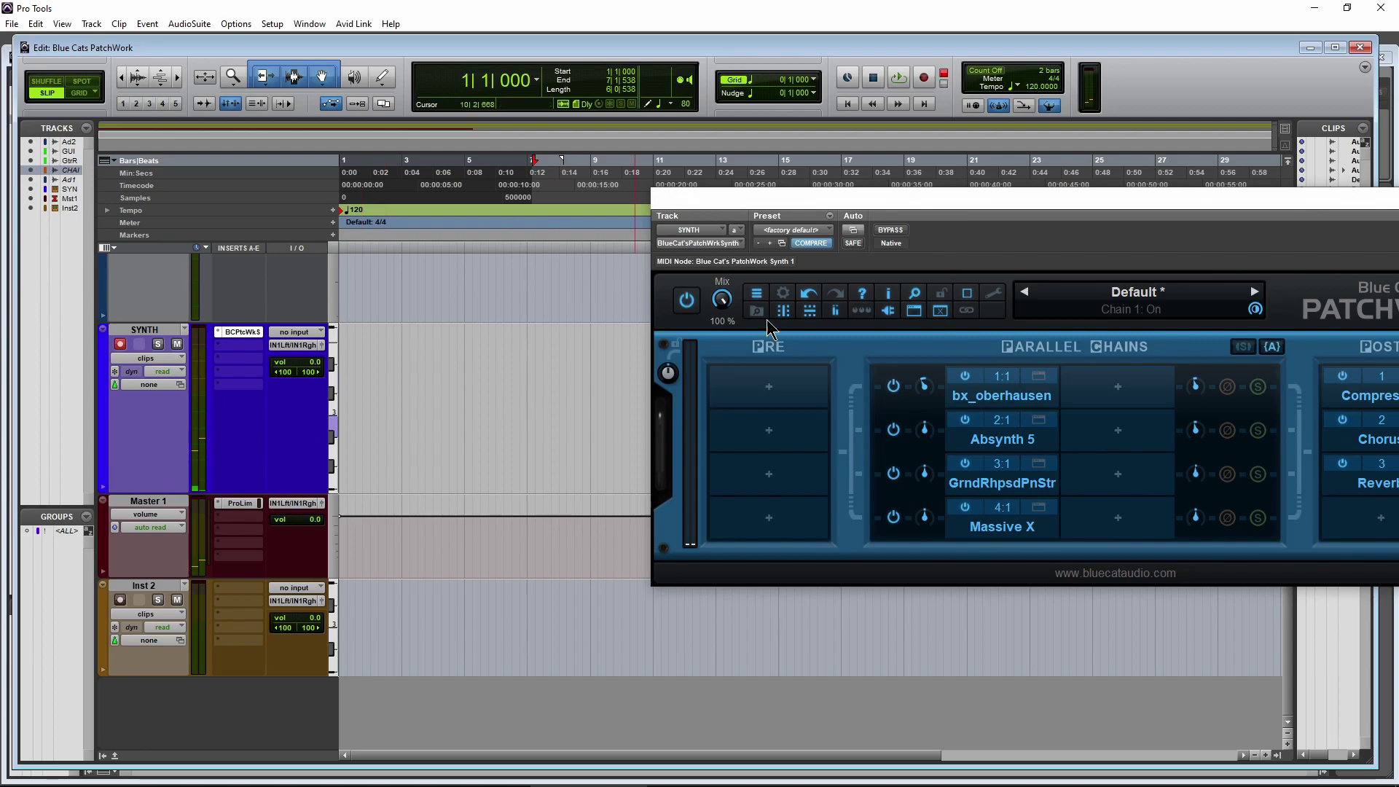
drag(943, 216, 559, 151)
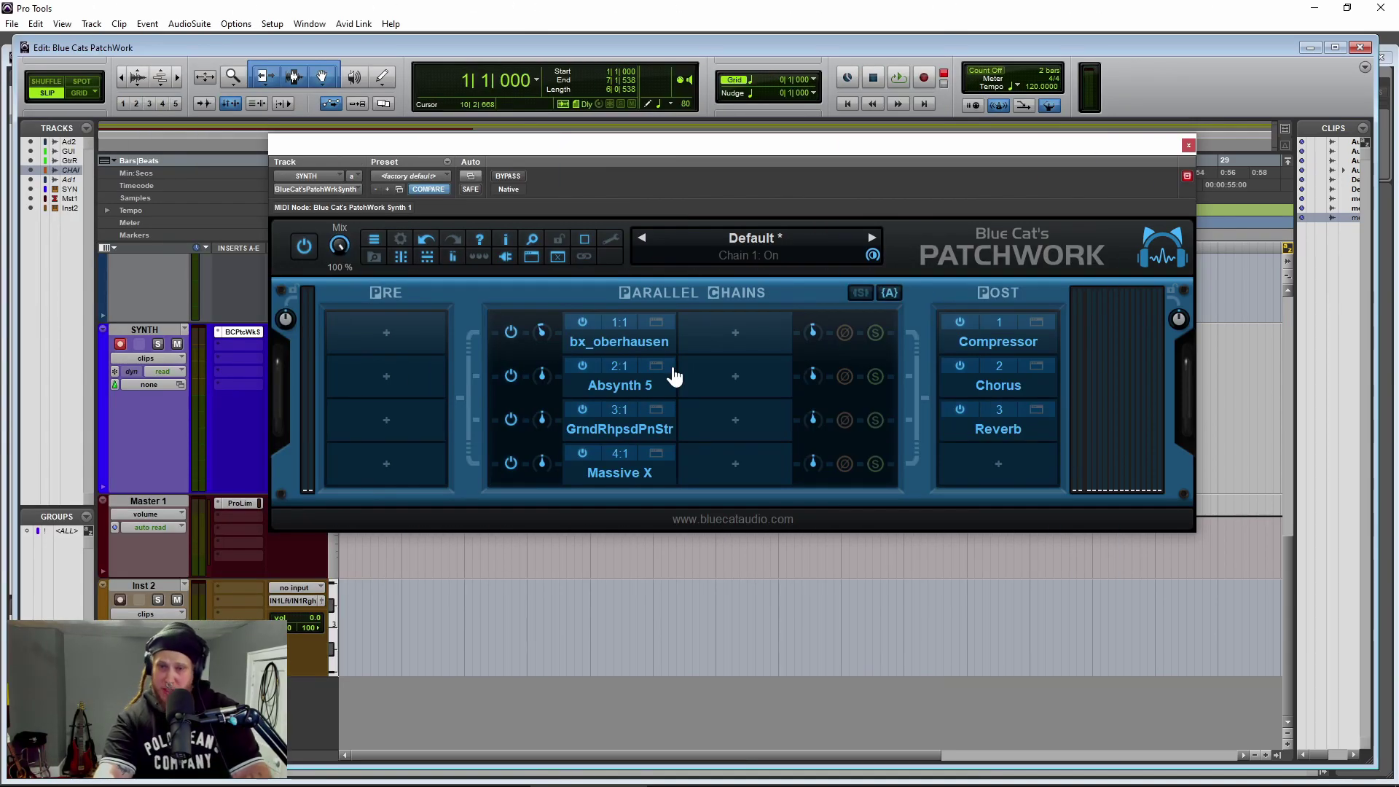
Reposition the PatchWork Synth window and search the computer for "patch" to find the standalone application
drag(652, 153, 722, 223)
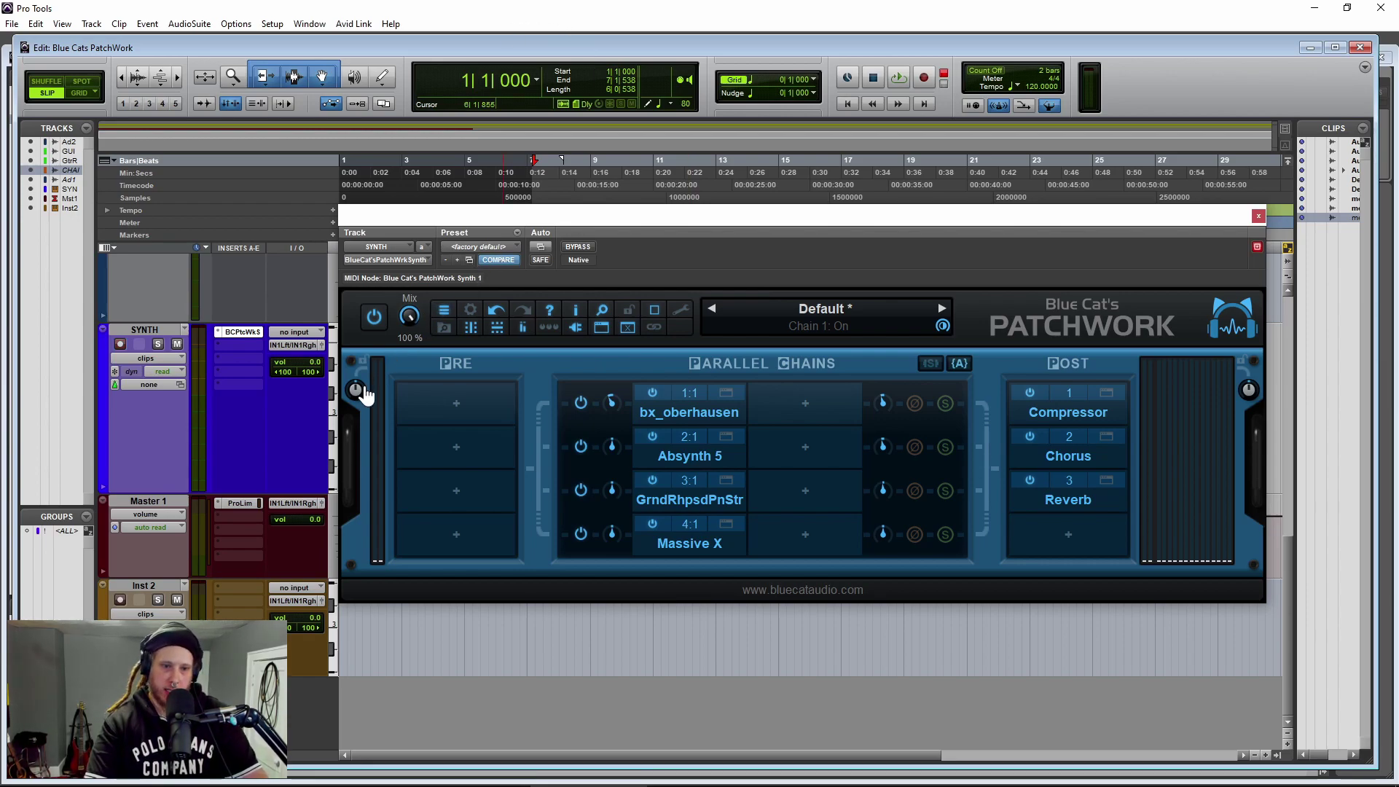
click(21, 780)
text(patch)
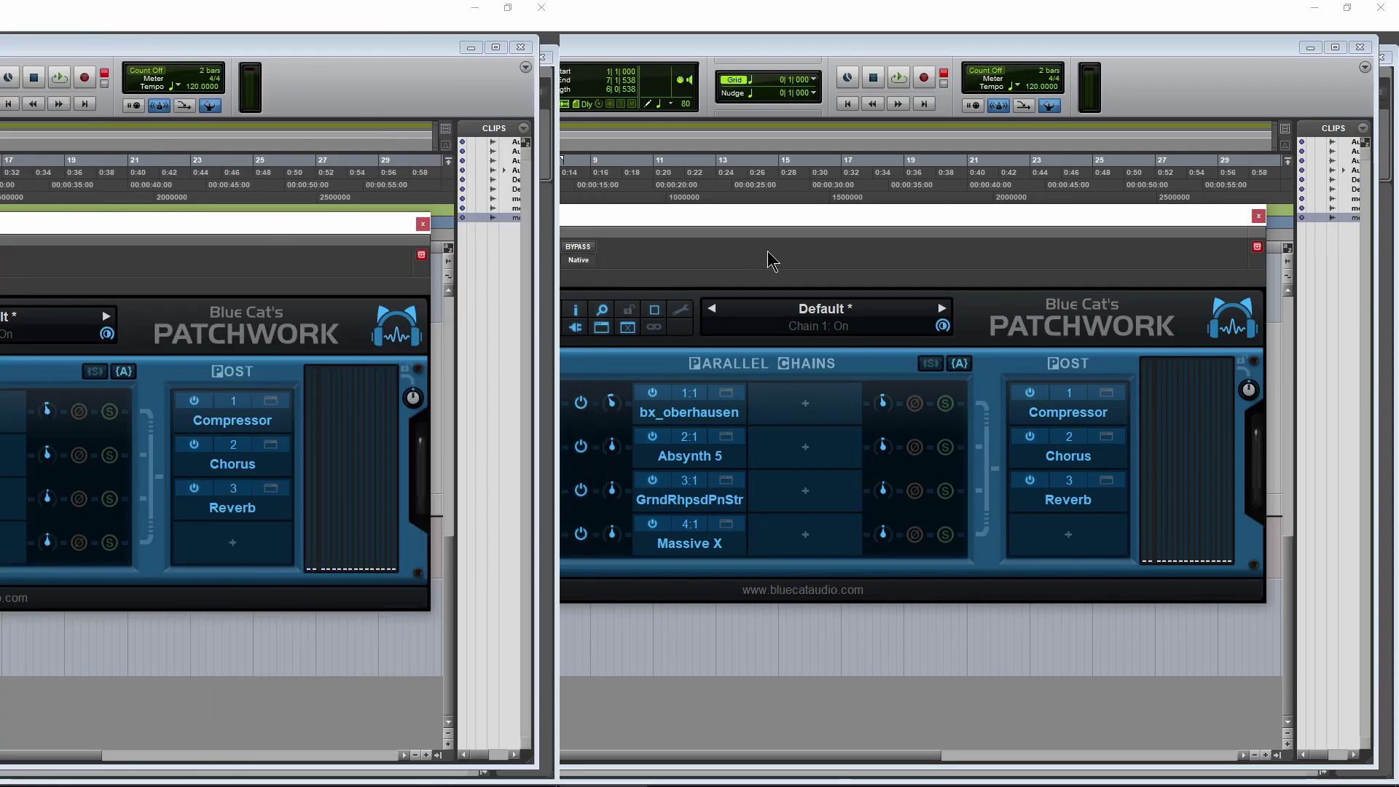
Scale the PatchWork Synth interface to 100 %, enlarge it to 140 %, and reposition its window over the tracks
click(607, 321)
click(646, 377)
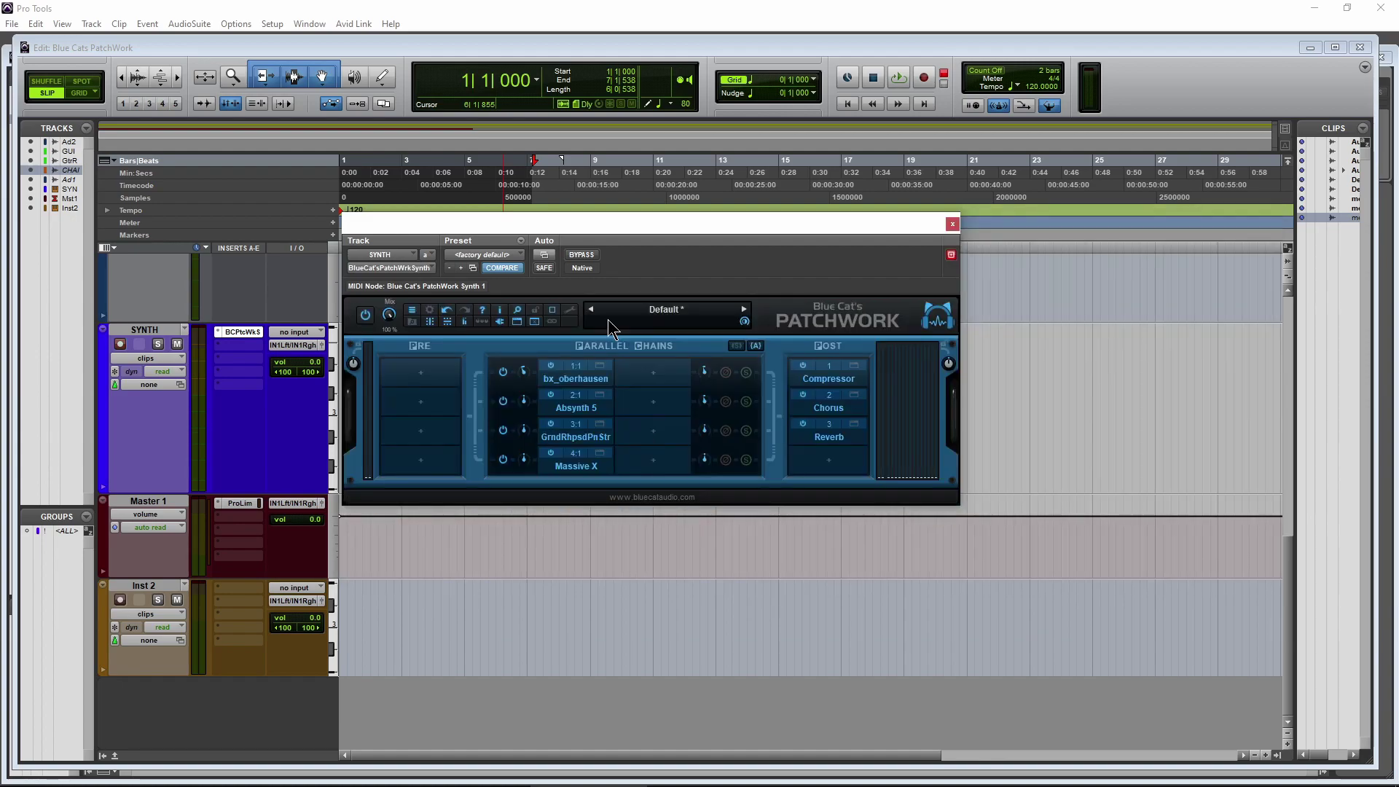
click(539, 320)
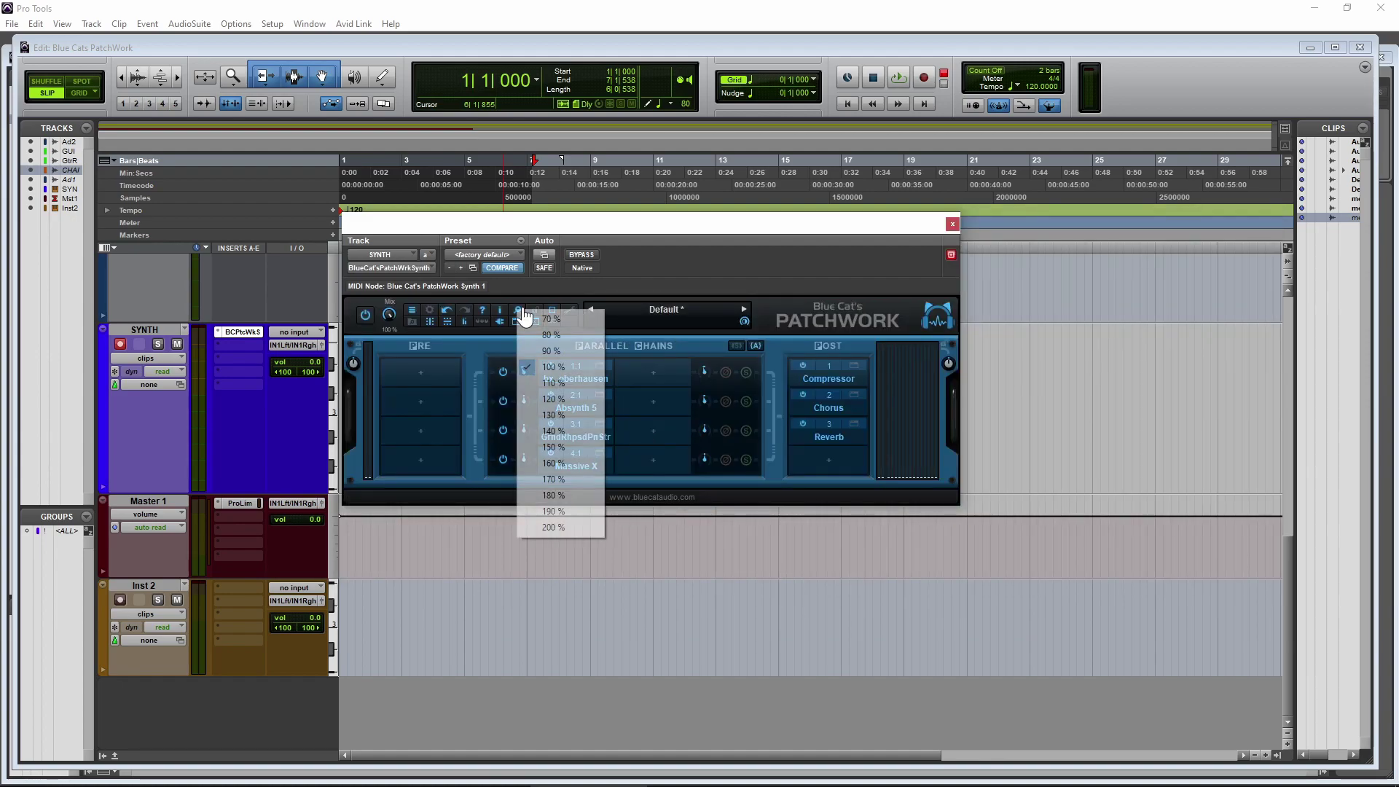
click(563, 444)
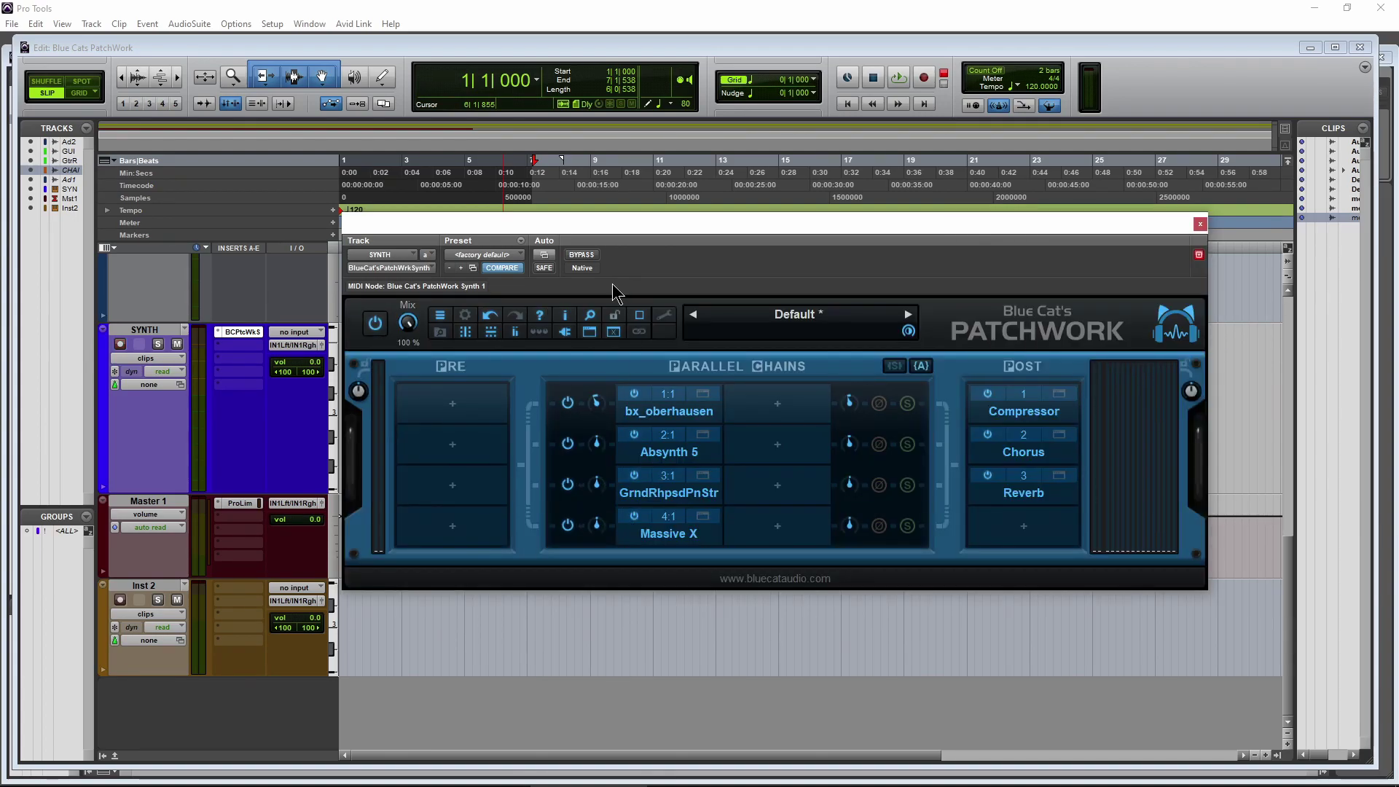
drag(639, 228, 678, 280)
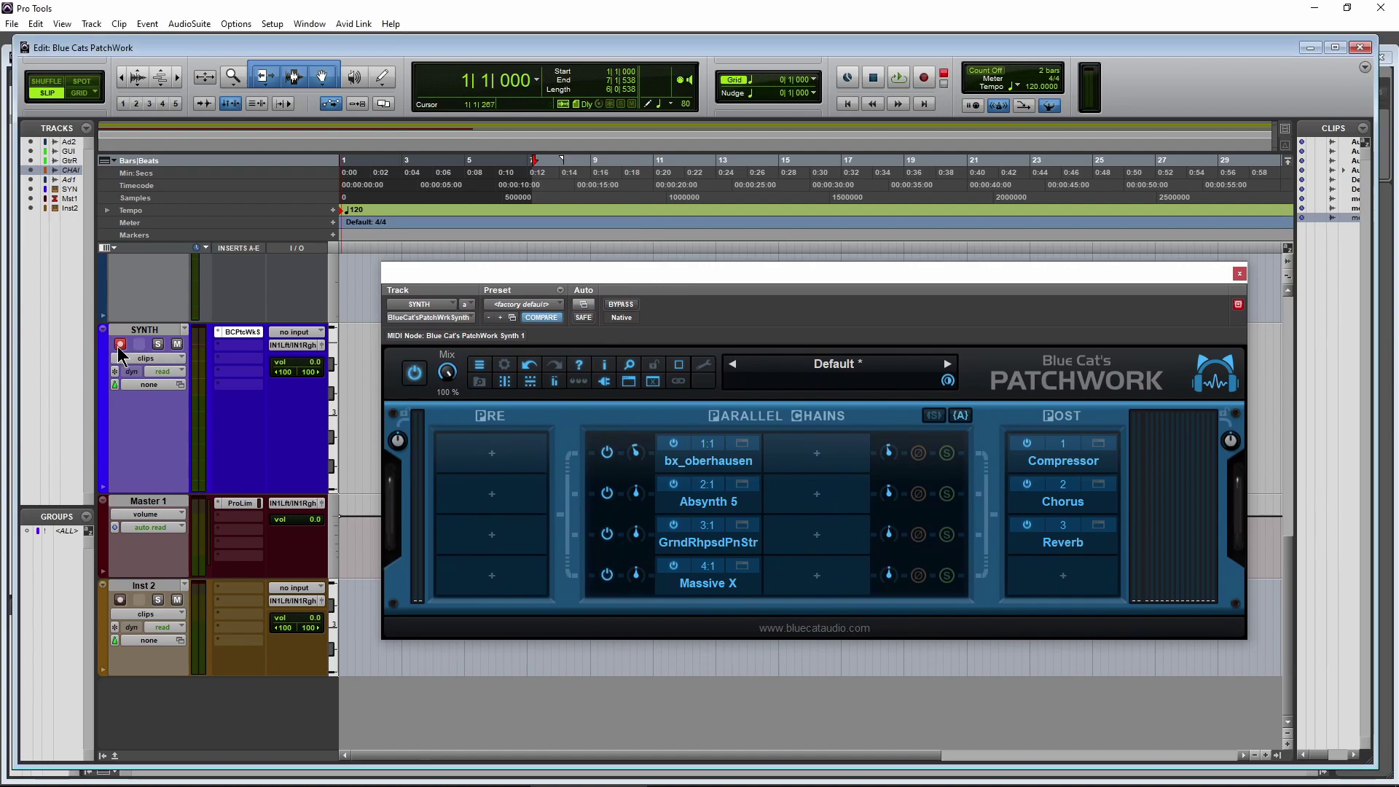
Bring the Audio 2, guitar and vocal CHAIN tracks into view and look over the preset options in PatchWork Synth
scroll(245, 475, up, 10)
scroll(246, 484, up, 2)
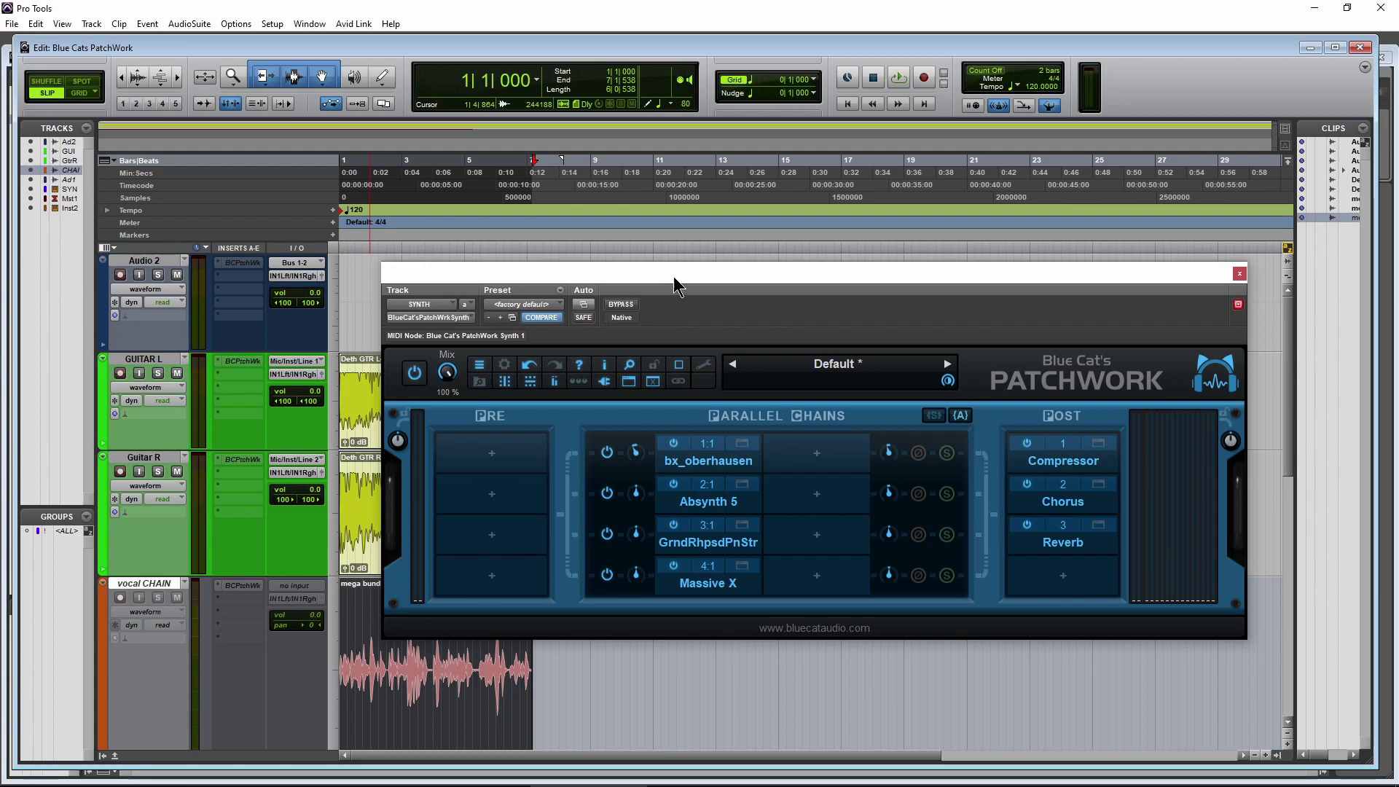
drag(674, 278, 672, 260)
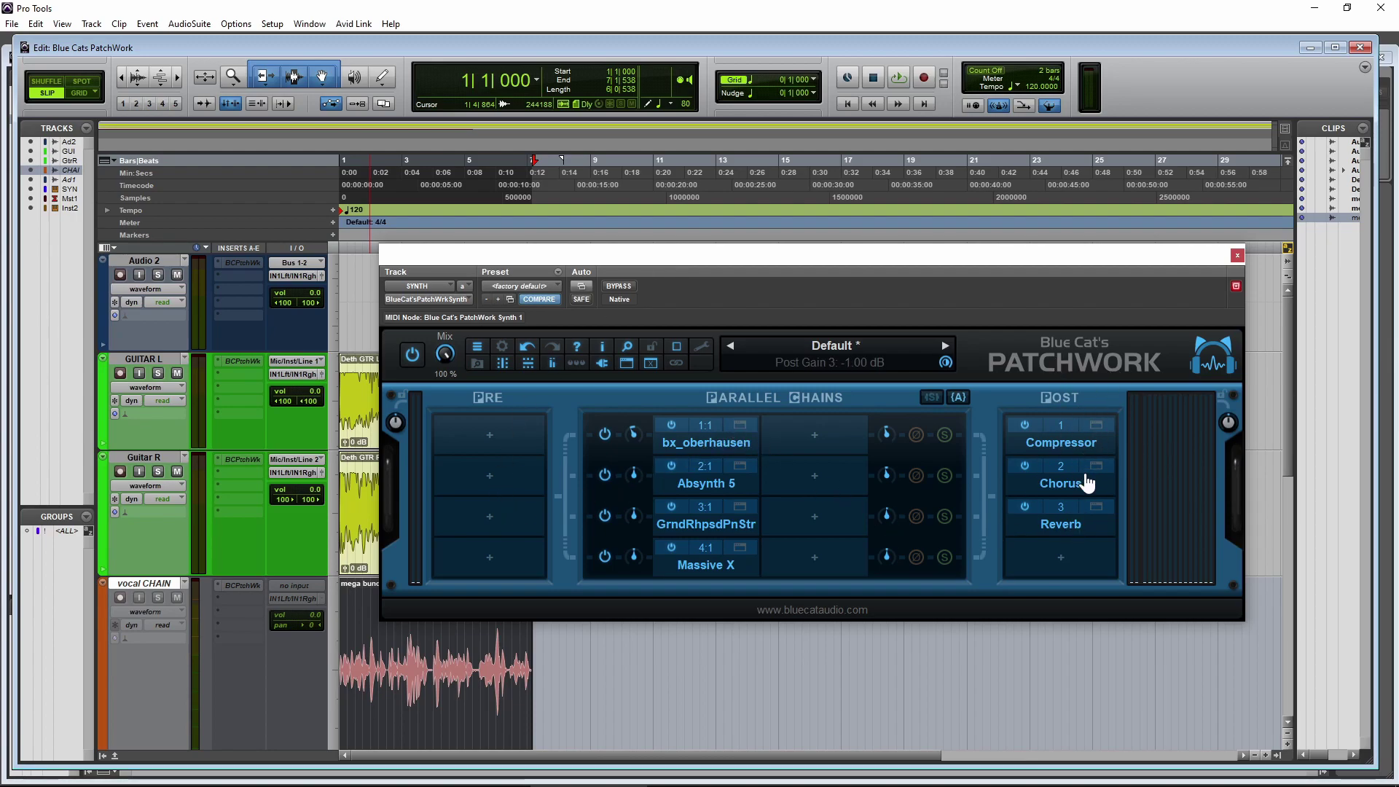
click(862, 353)
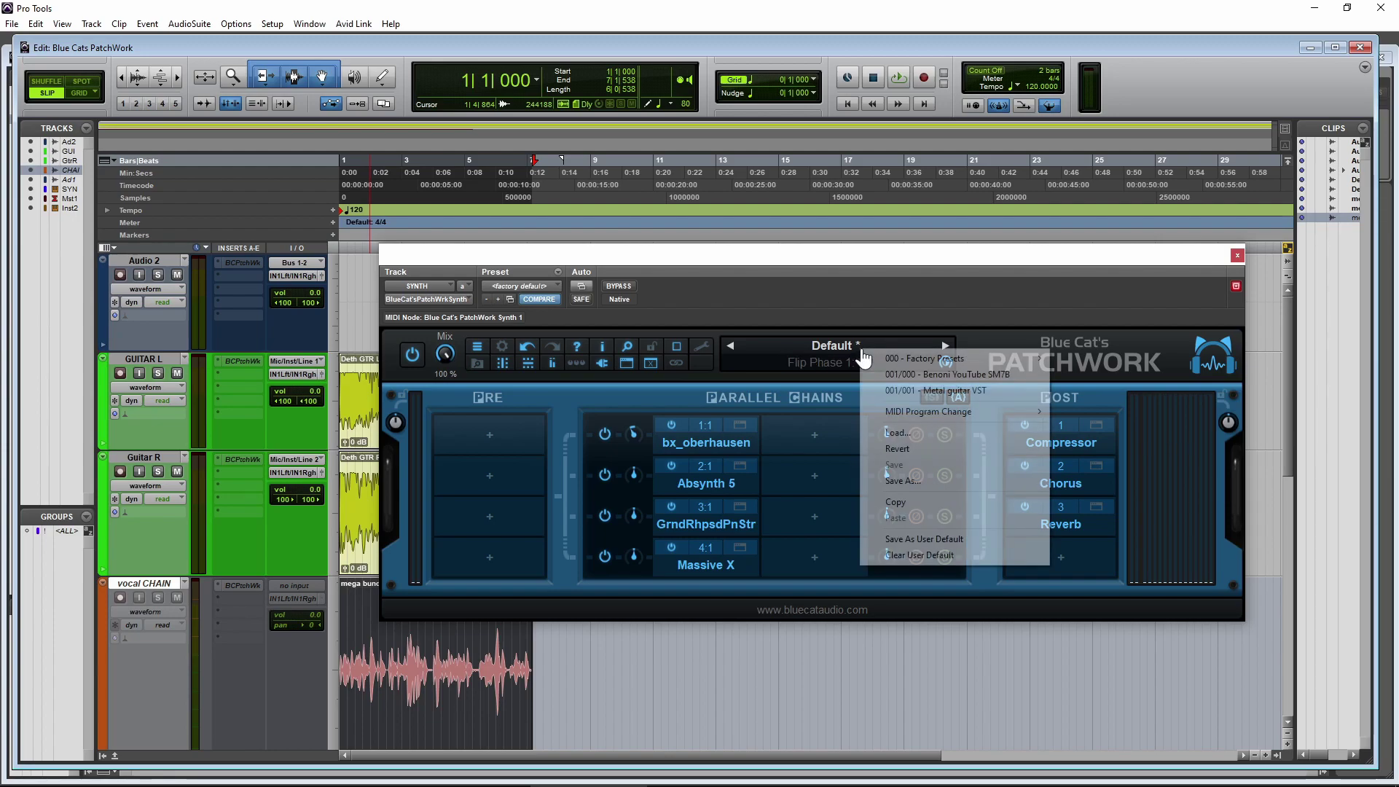
click(936, 306)
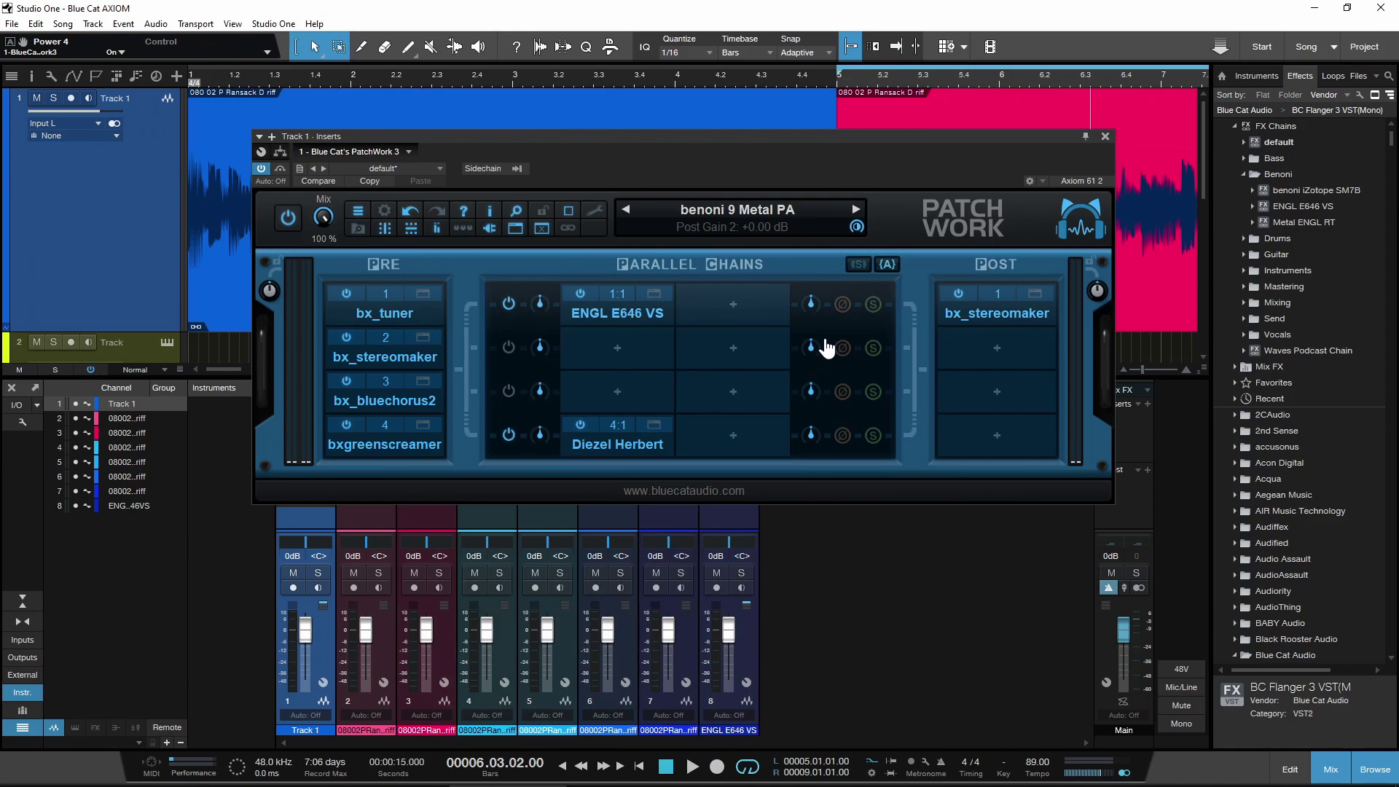
View the benoni 9 Metal PA chain in Studio One and Pro Tools, and browse the features on the PatchWork product page
drag(946, 151, 992, 148)
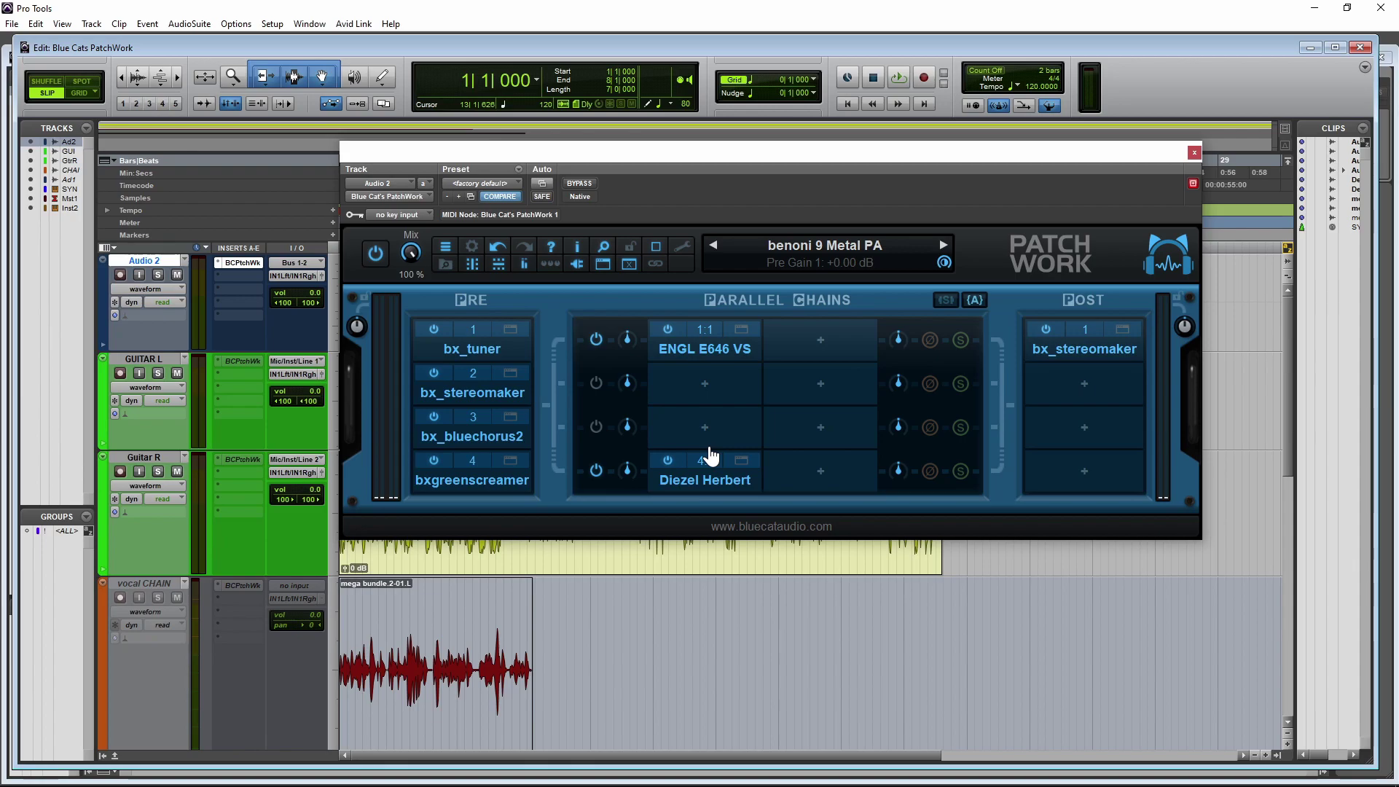
drag(720, 167, 805, 159)
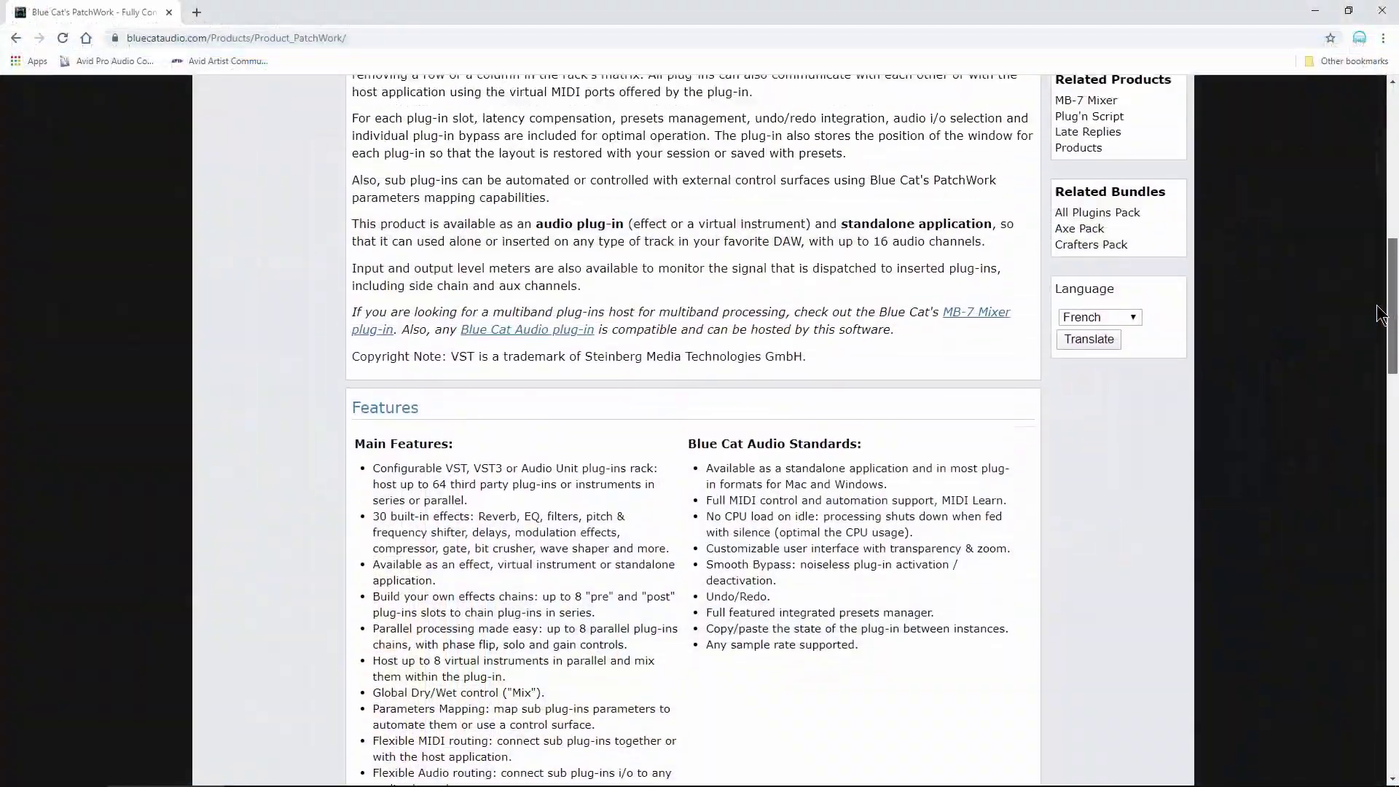
scroll(1382, 284, up, 2)
drag(1382, 284, 1382, 157)
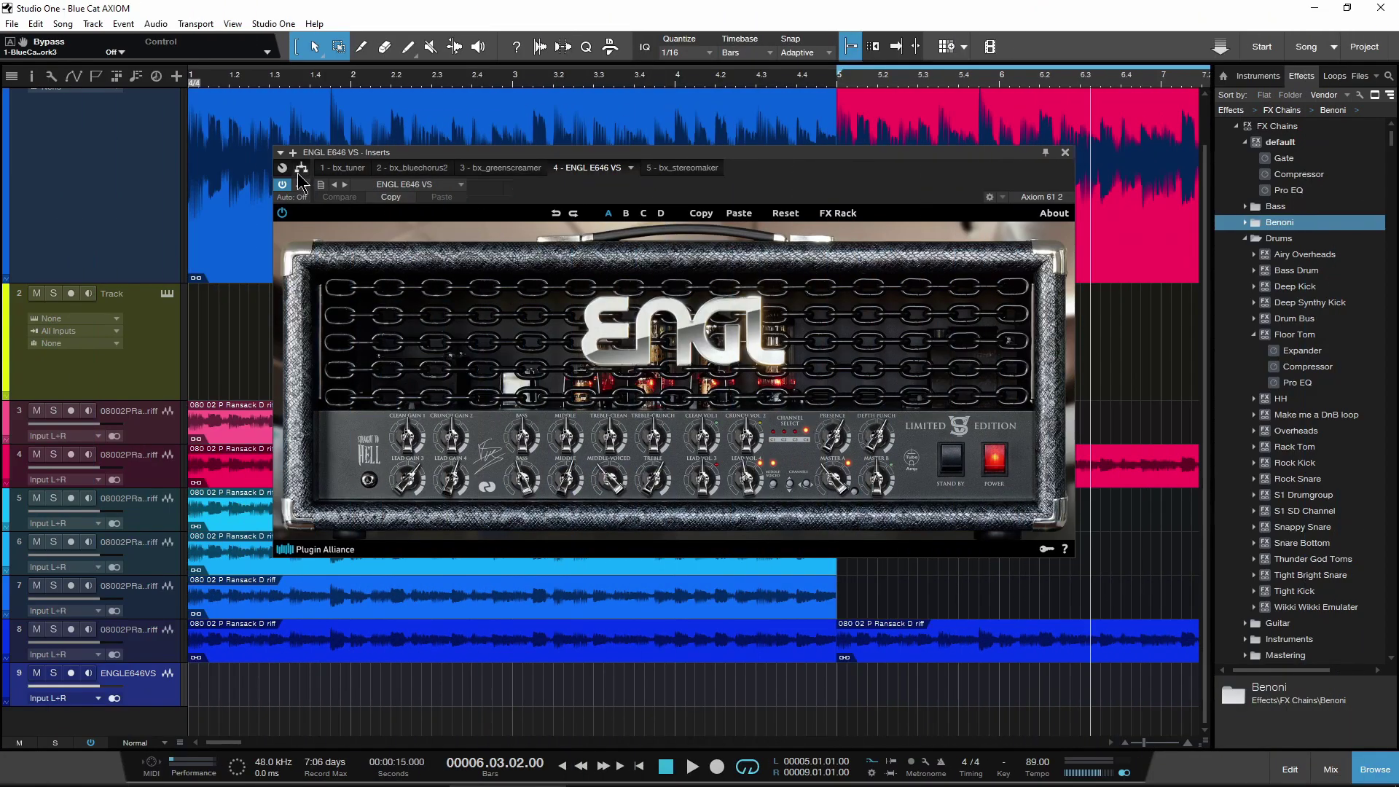
In Studio One's ENGL E646 VS insert chain, add a splitter after bx_tuner and place bx_bluechorus2 and bx_greenscreamer on its separate branches
scroll(490, 362, up, 2)
drag(572, 189, 502, 295)
drag(576, 270, 502, 337)
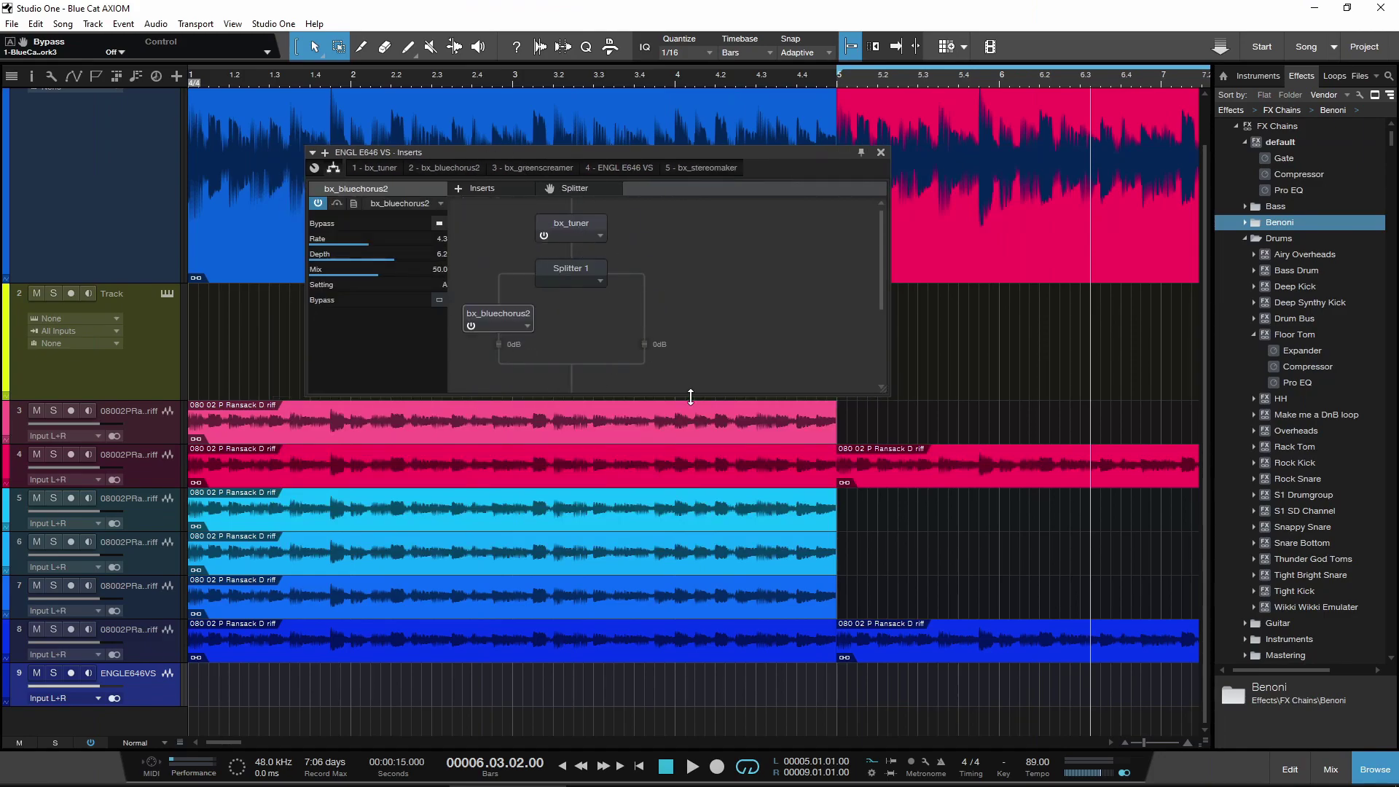
scroll(619, 339, down, 2)
drag(596, 319, 649, 244)
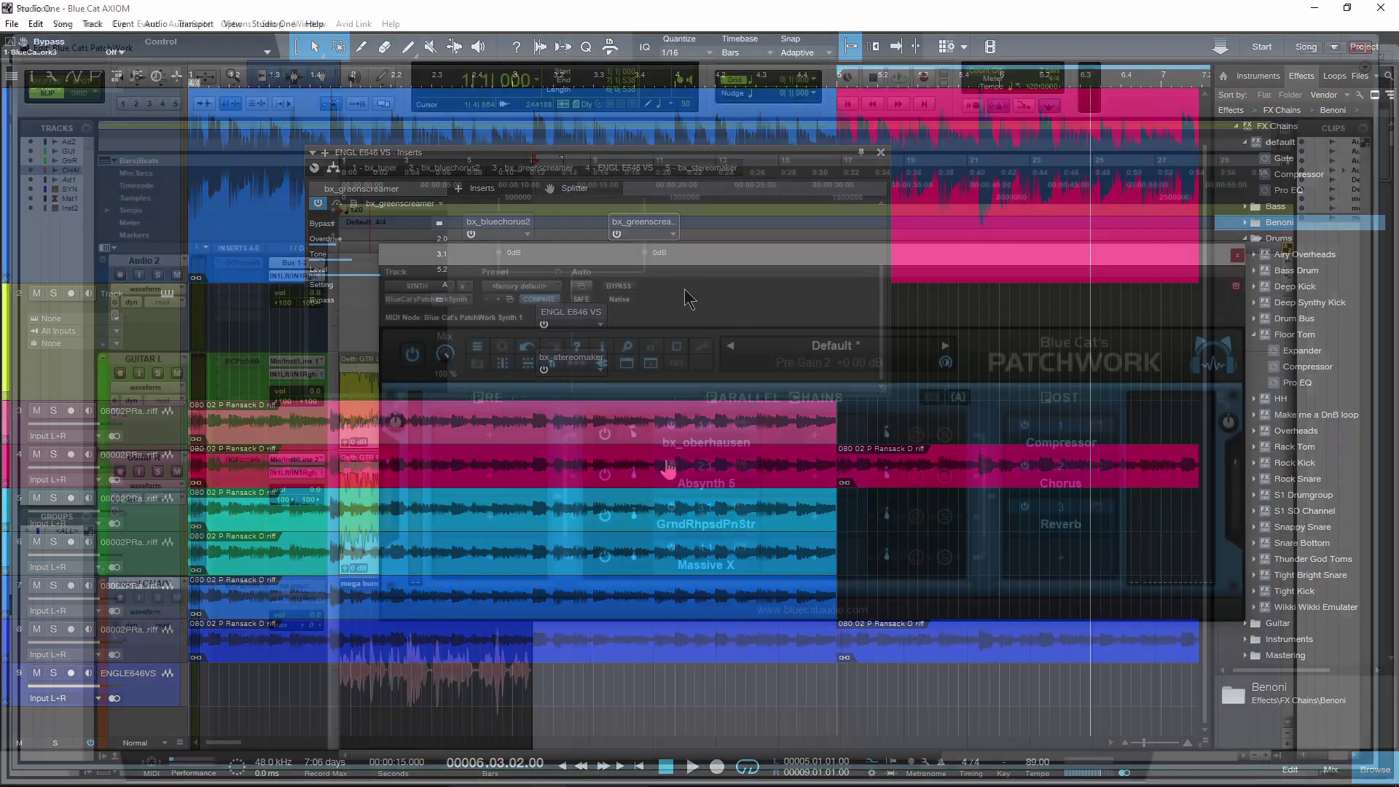